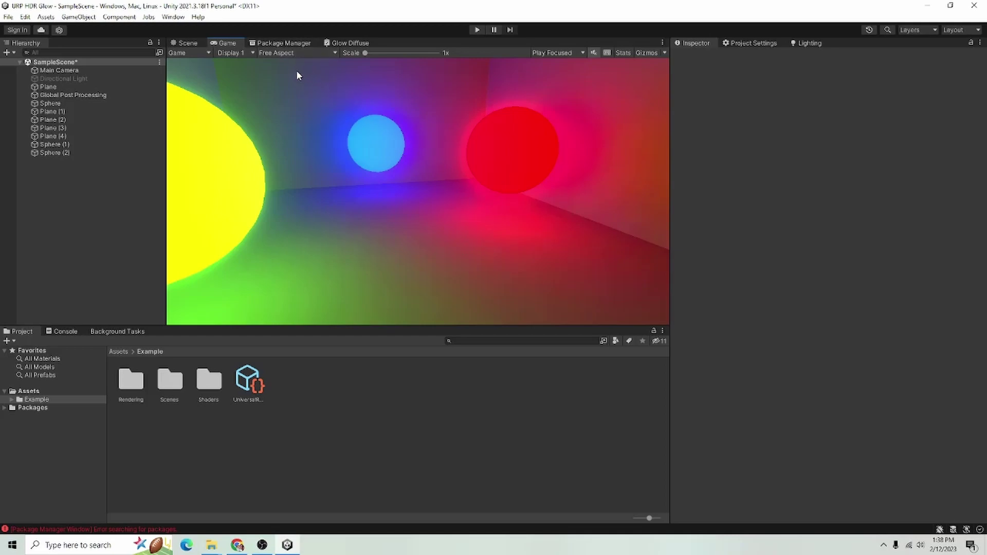
Step: Switch to the Scene view and orbit around the red, cyan and yellow glowing spheres
left_click(198, 45)
left_click_drag(499, 233, 410, 233, "alt")
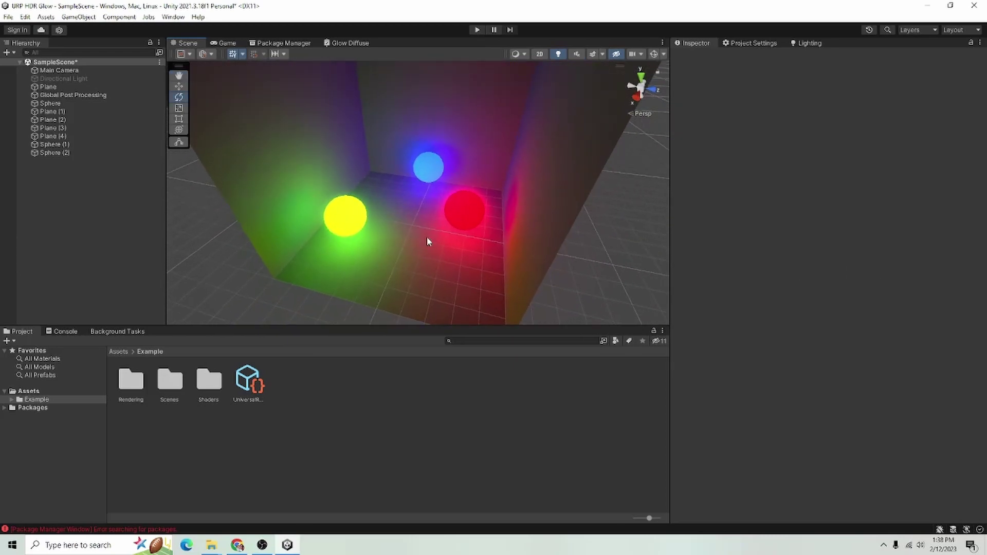
Step: Save SampleScene, then create a scene asset called New Scene in Example and open it
key("ctrl+s")
right_click(220, 444)
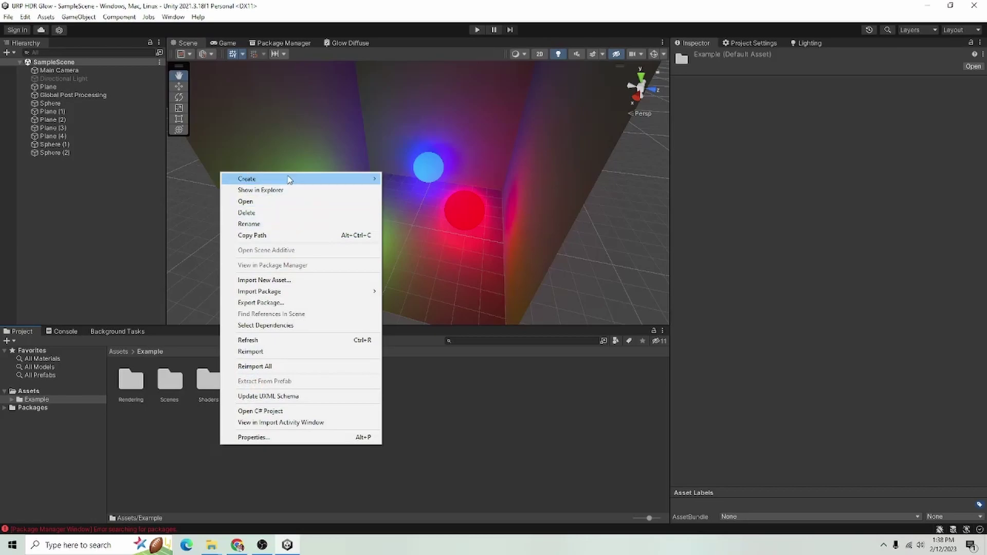
mouse_move(290, 180)
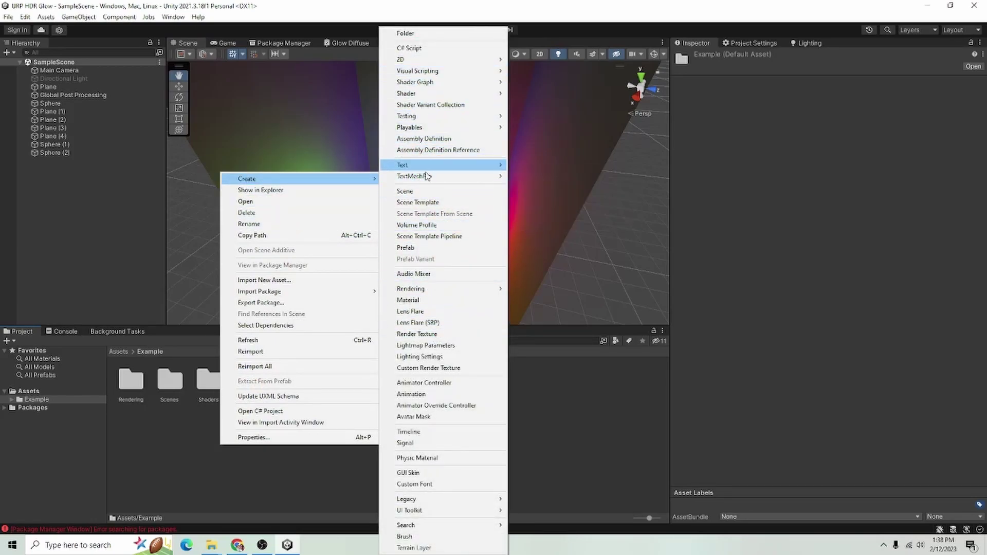
mouse_move(417, 169)
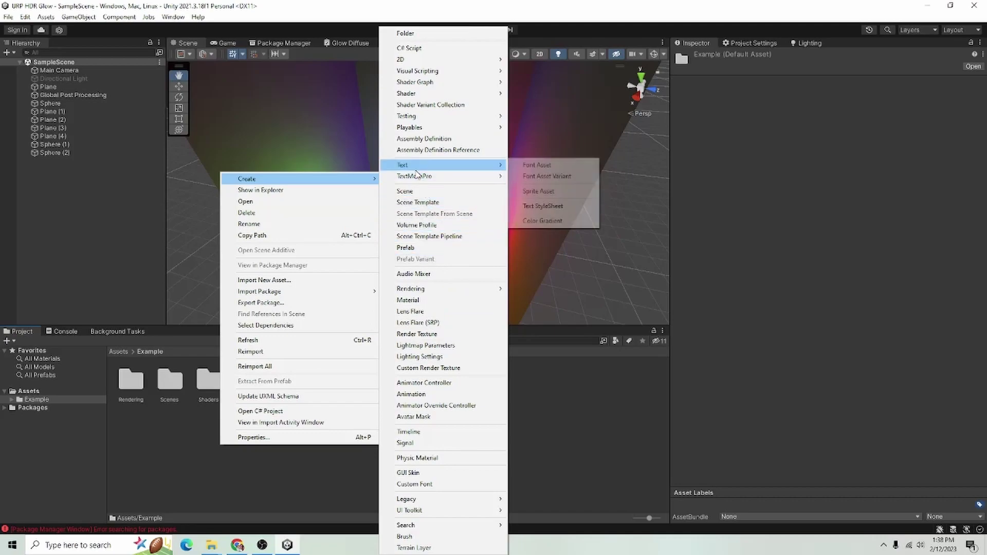
left_click(404, 191)
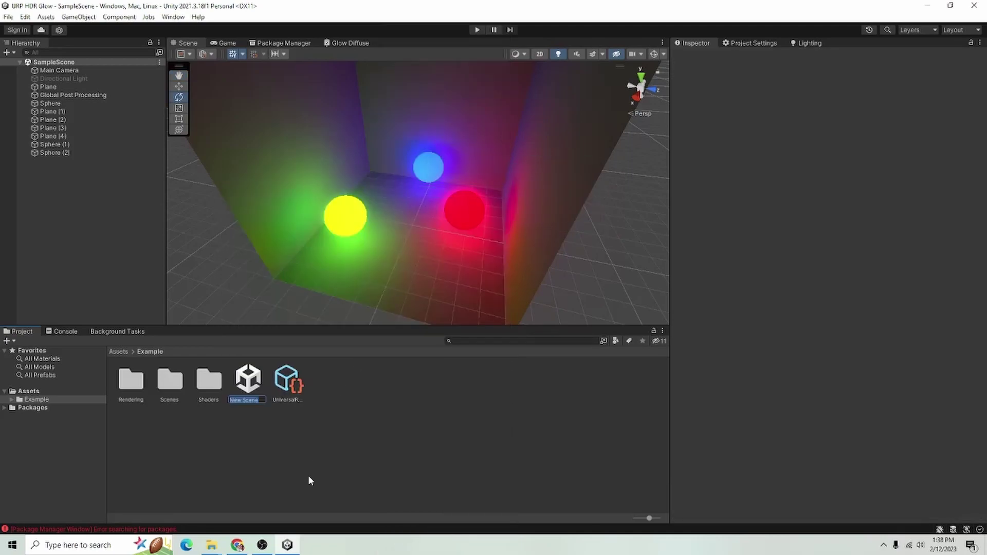
key("Return")
double_click(250, 375)
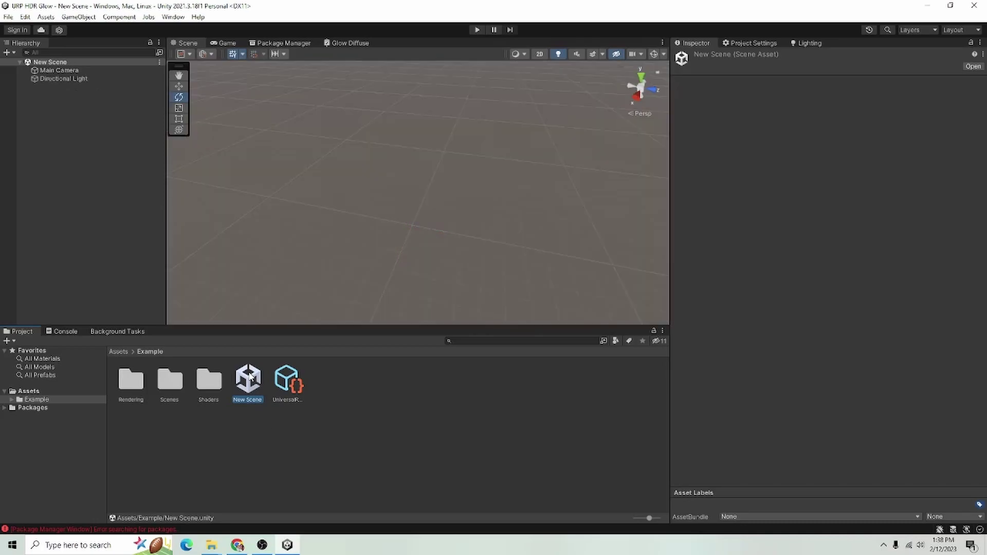
Step: Clear the asset selection and bring up the Window menu
left_click(439, 419)
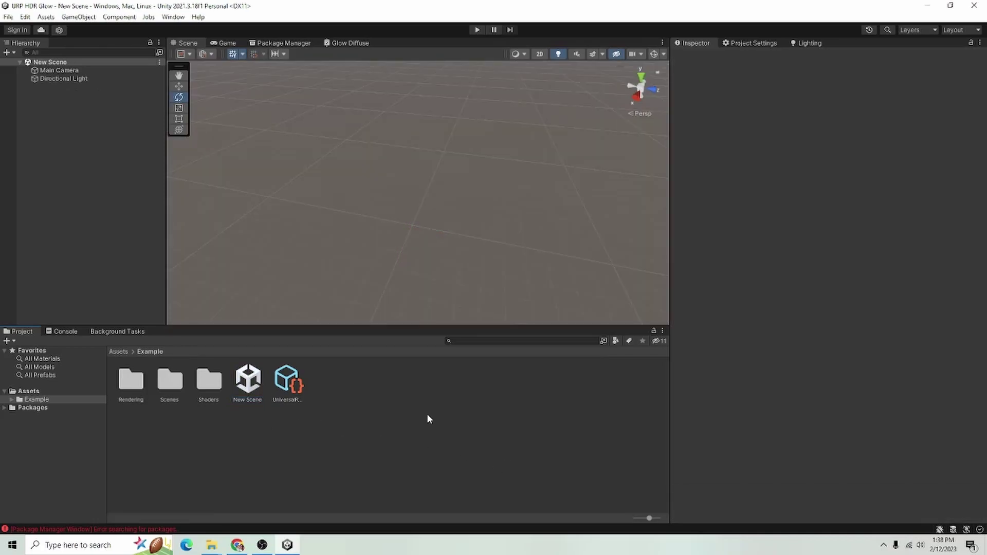
left_click(291, 43)
left_click(173, 17)
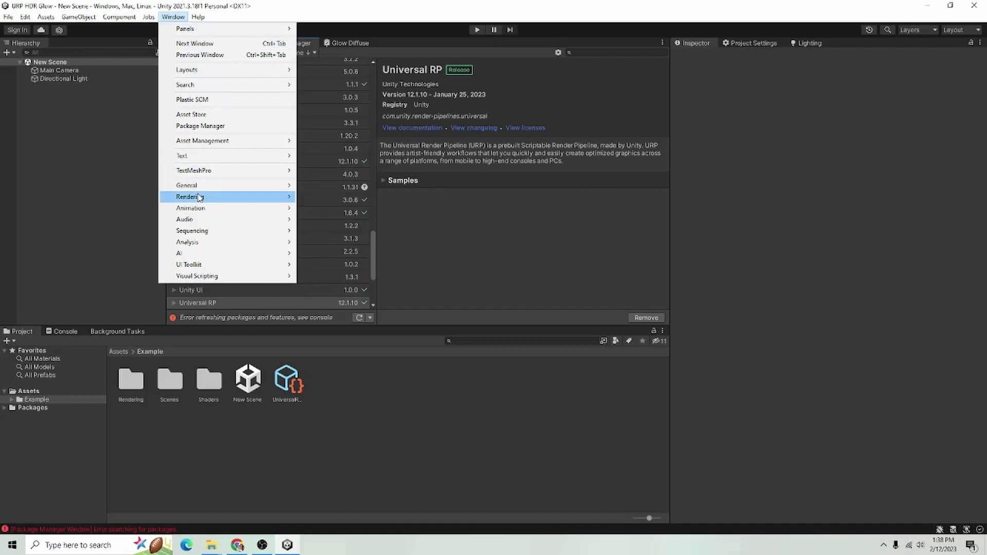
Step: Open the Package Manager, filter to Unity Registry, and view Universal RP 12.1.10 details
mouse_move(198, 17)
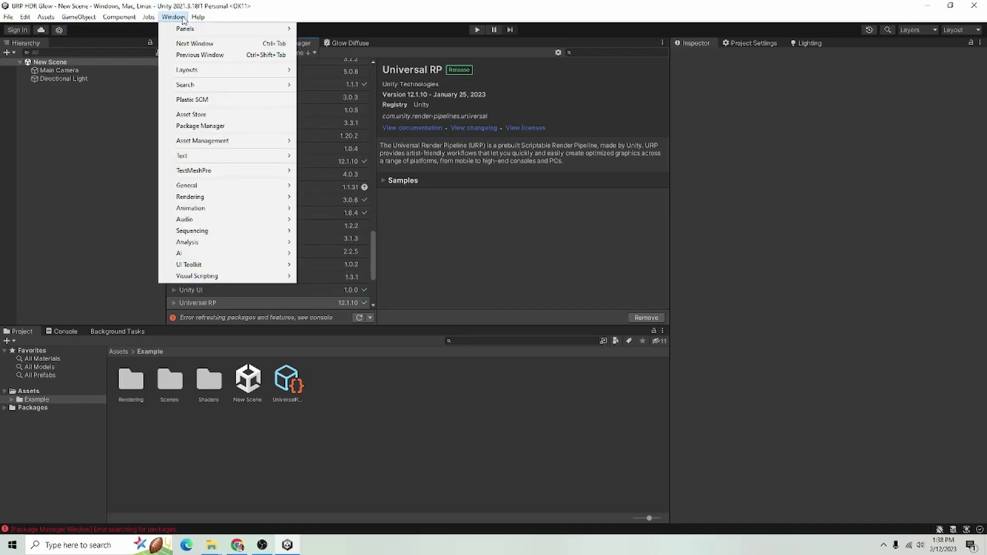
left_click(216, 129)
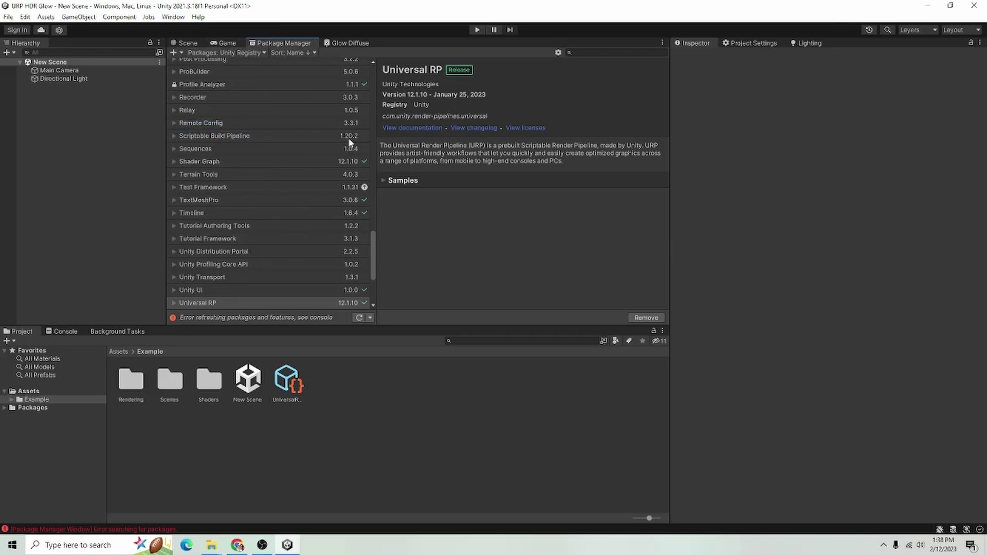
scroll(349, 141, "up", 3)
left_click(218, 54)
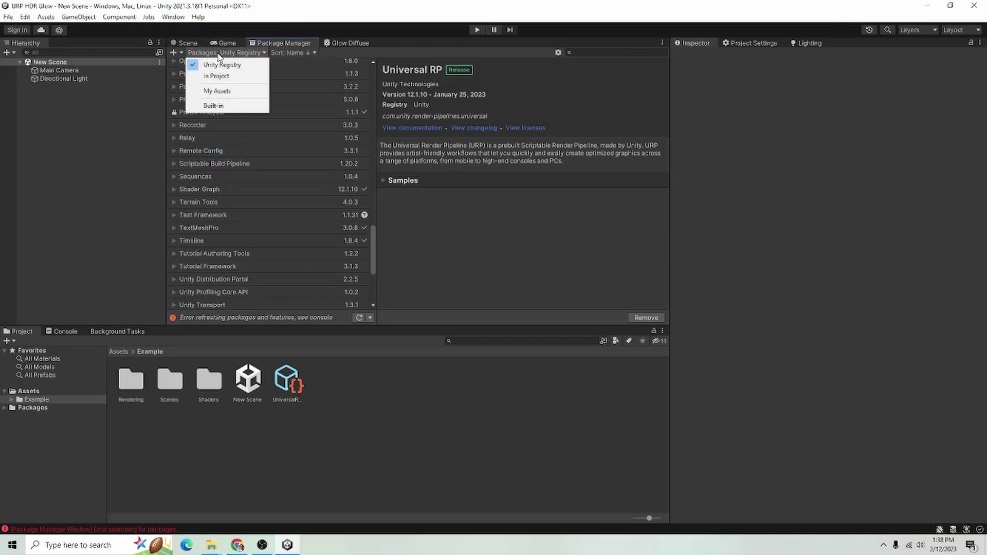
left_click(242, 66)
scroll(286, 237, "down", 5)
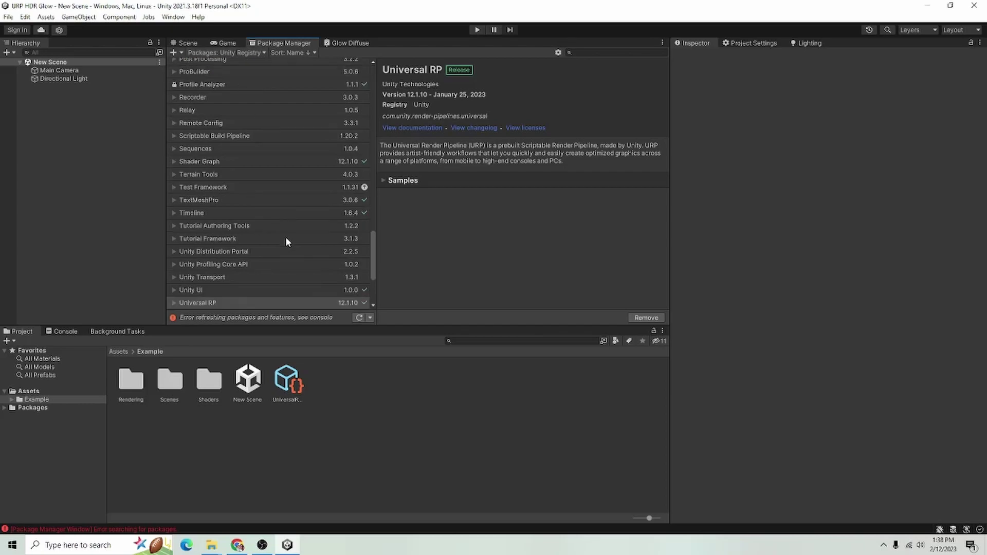
left_click(213, 199)
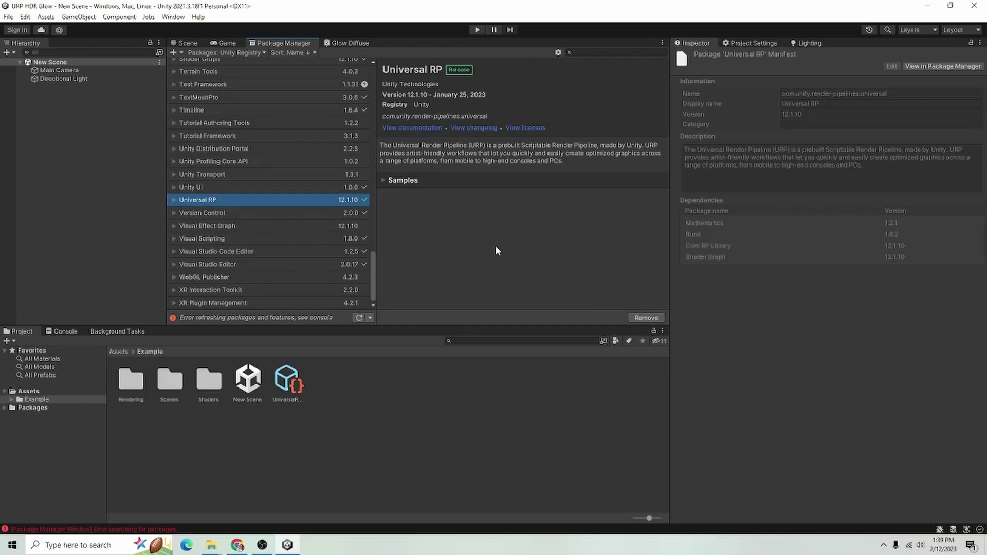
Step: Create a new folder named Rendering in the Assets root
right_click(226, 406)
mouse_move(271, 142)
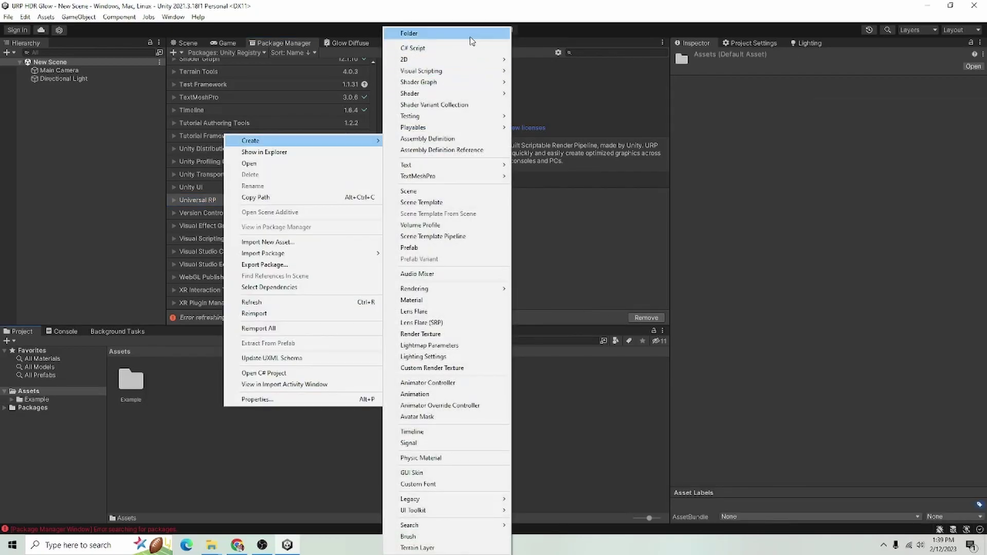
left_click(409, 33)
key("BackSpace")
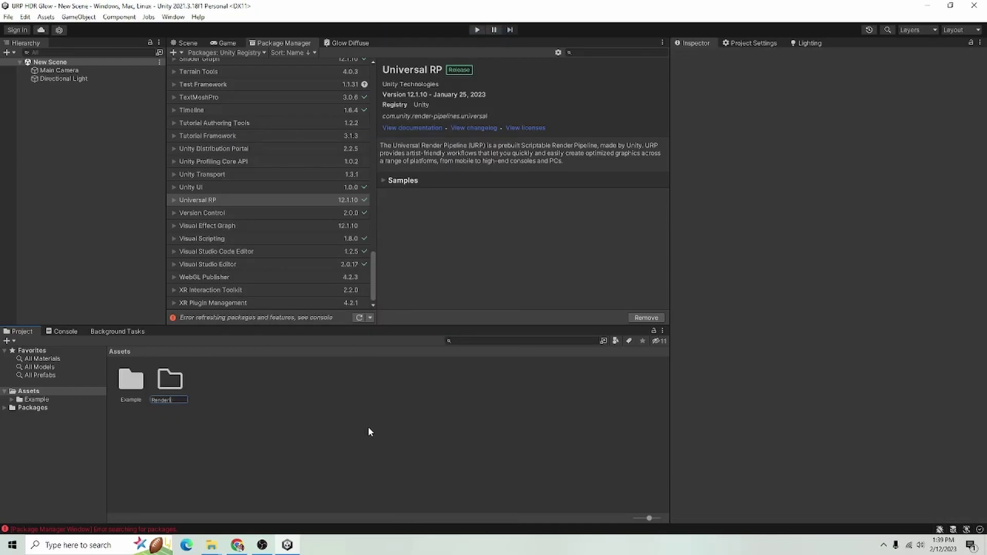
type("Rendering")
key("Return")
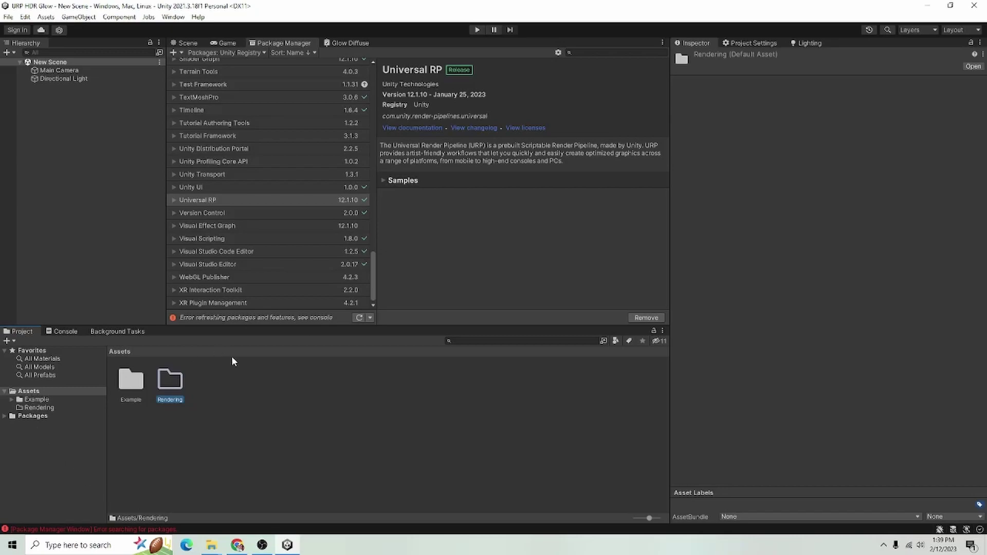
Step: Inside Rendering, create a URP Asset with Universal Renderer and inspect both new assets
double_click(169, 384)
right_click(184, 402)
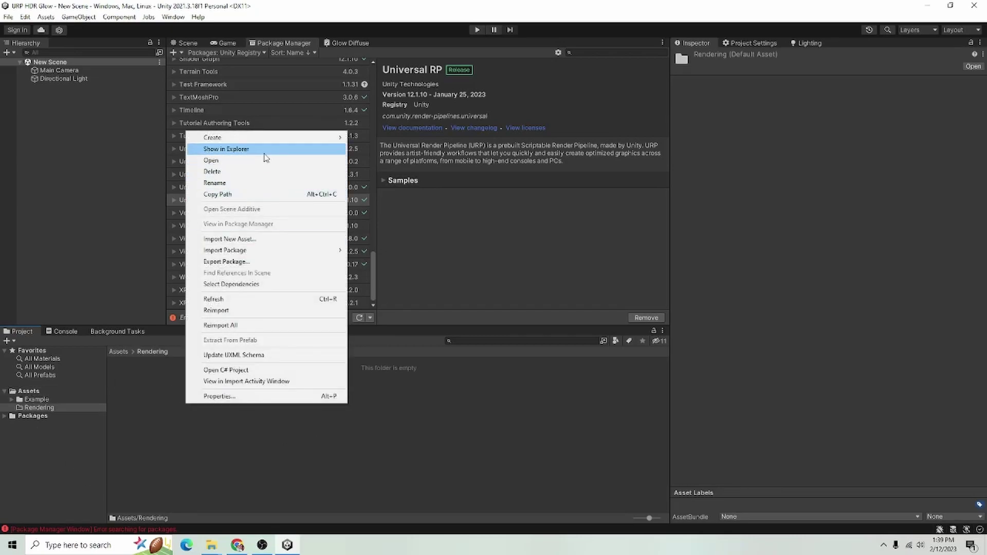
mouse_move(277, 139)
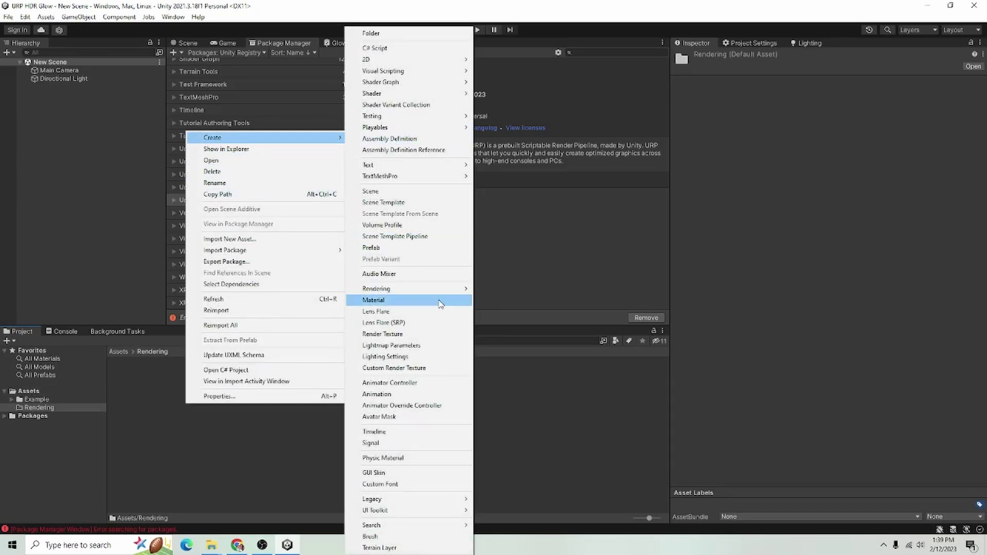
mouse_move(441, 289)
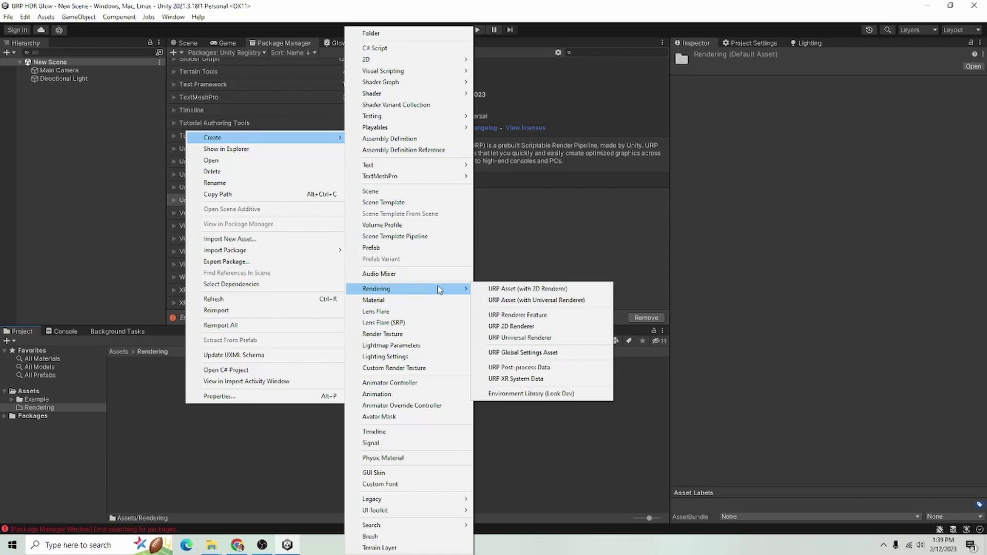
left_click(553, 302)
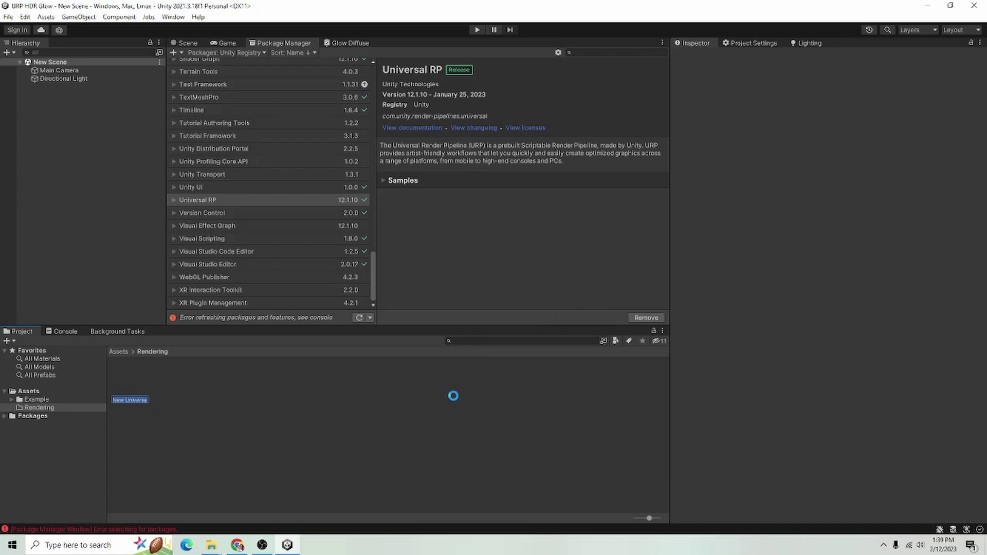
left_click(132, 389)
key("Right")
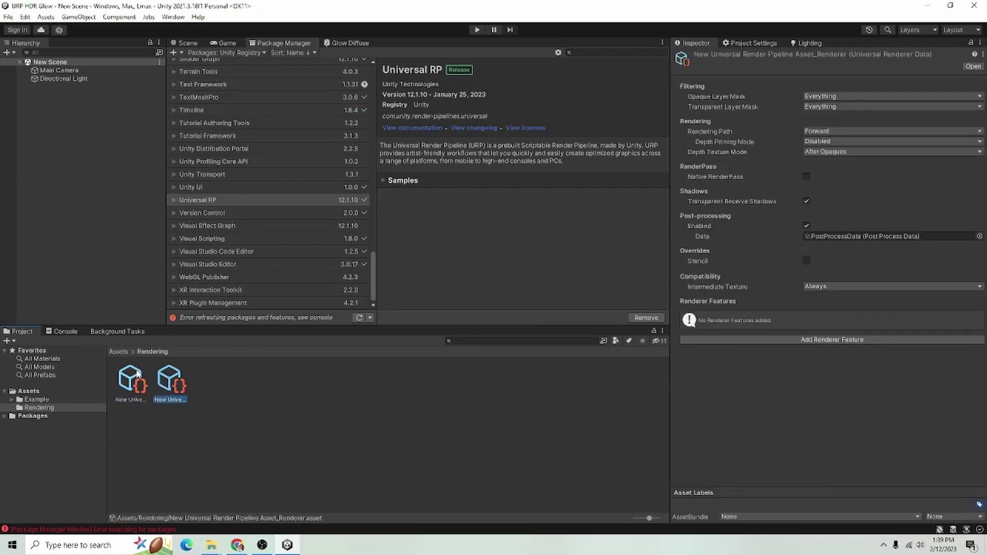
key("Left")
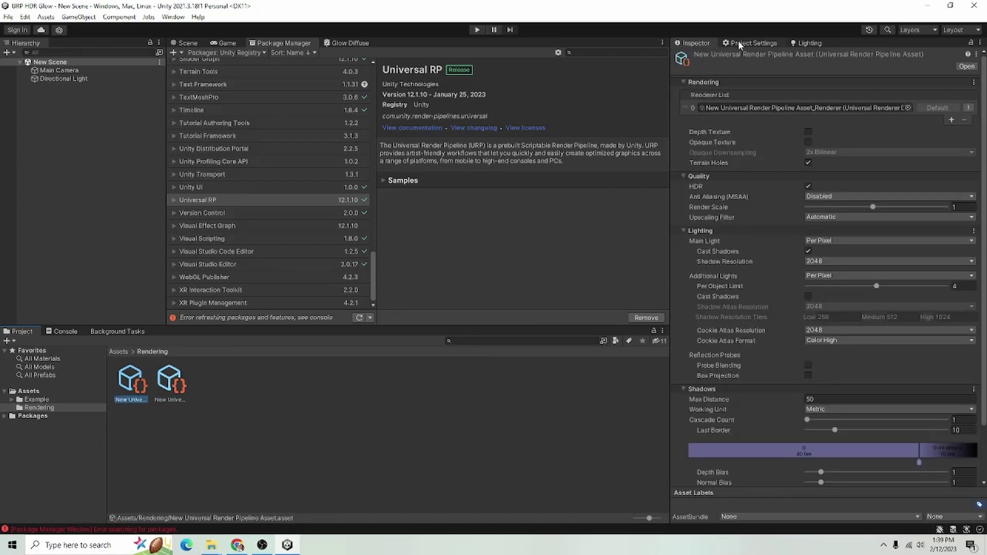
Step: In Project Settings > Graphics, assign the new URP asset as Scriptable Render Pipeline and confirm
left_click(24, 17)
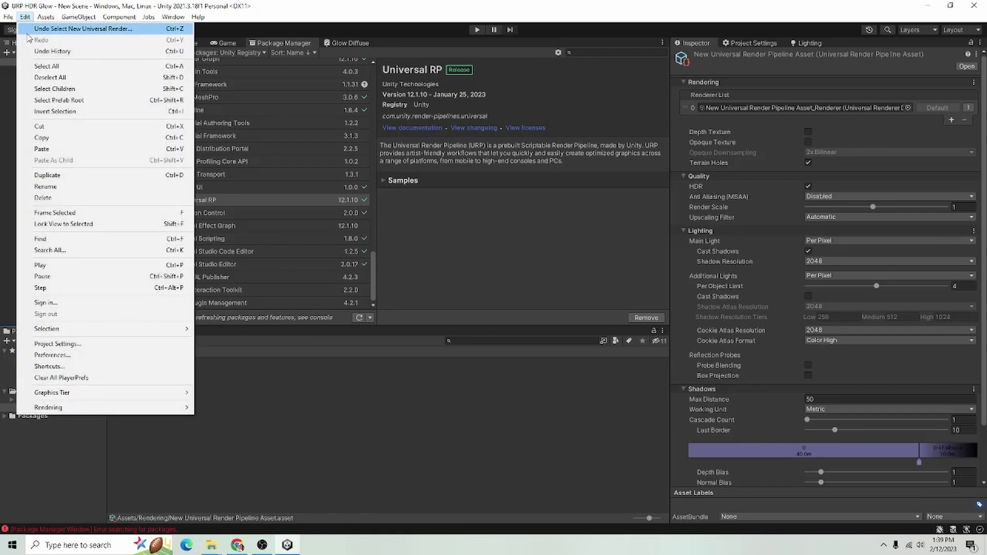
left_click(86, 344)
left_click(770, 46)
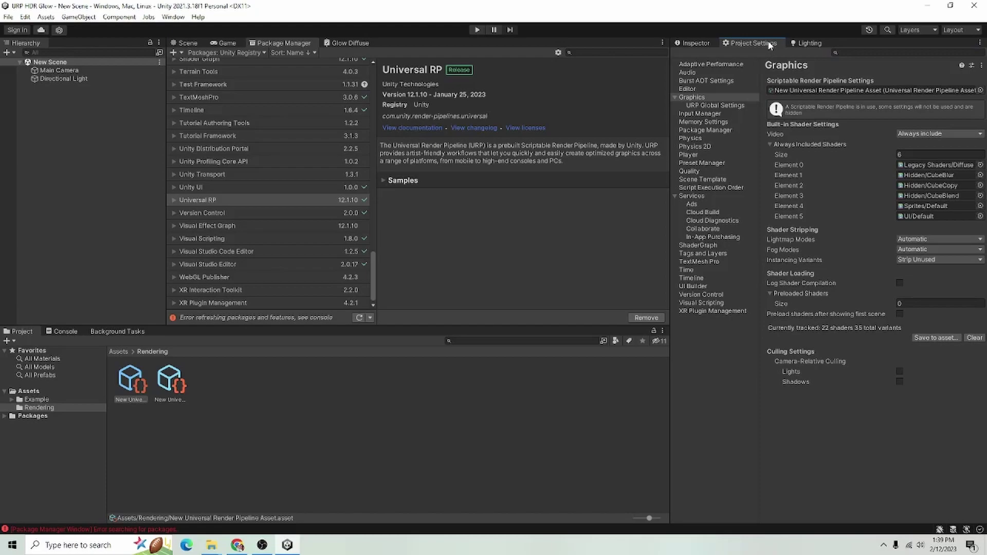
left_click(704, 99)
left_click_drag(137, 389, 834, 89)
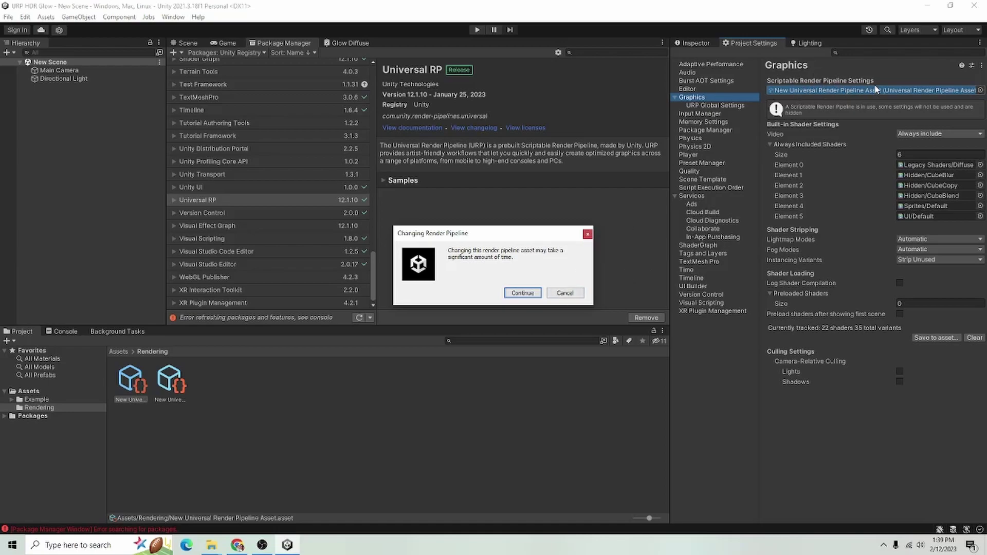
left_click(523, 293)
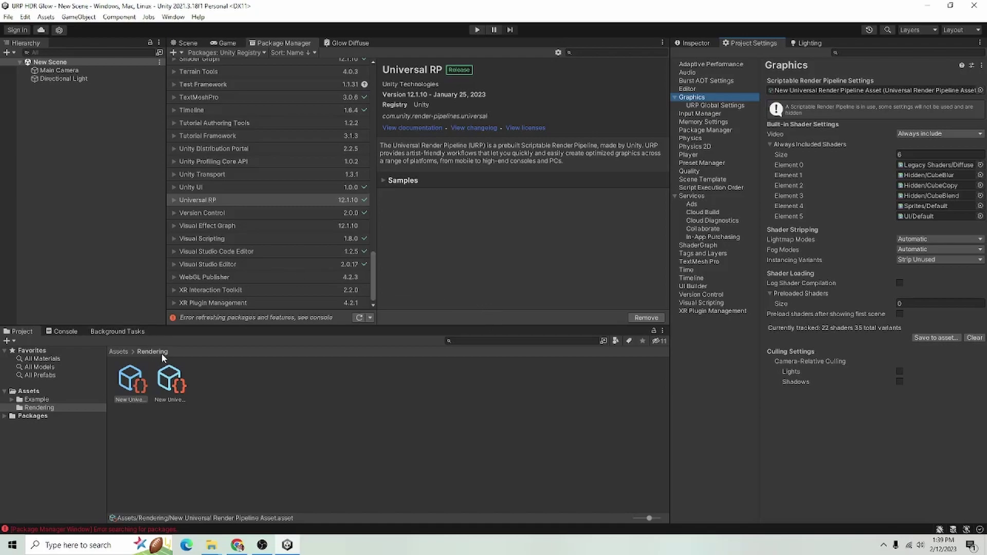
Step: Select the Directional Light and disable it in the Inspector
left_click(225, 43)
left_click(186, 44)
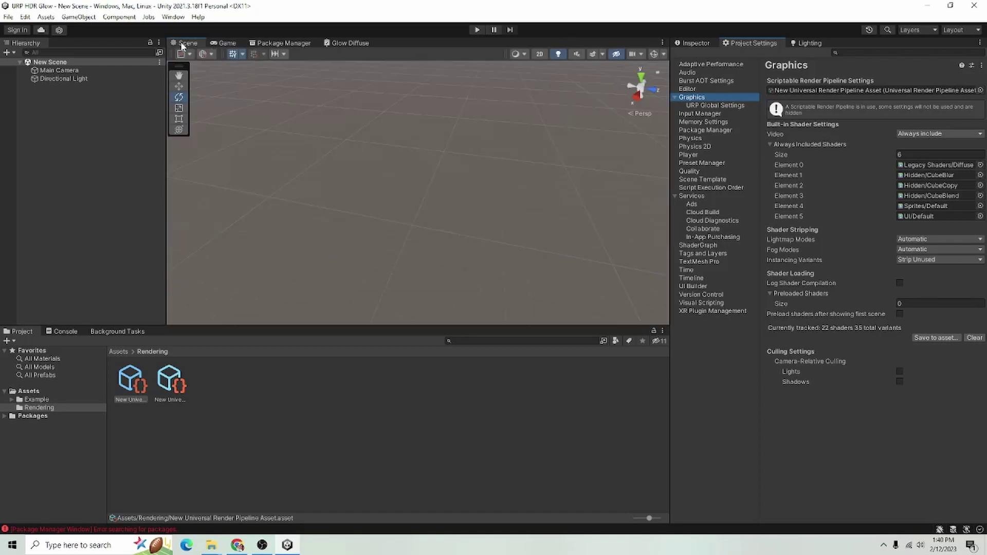
right_click(75, 117)
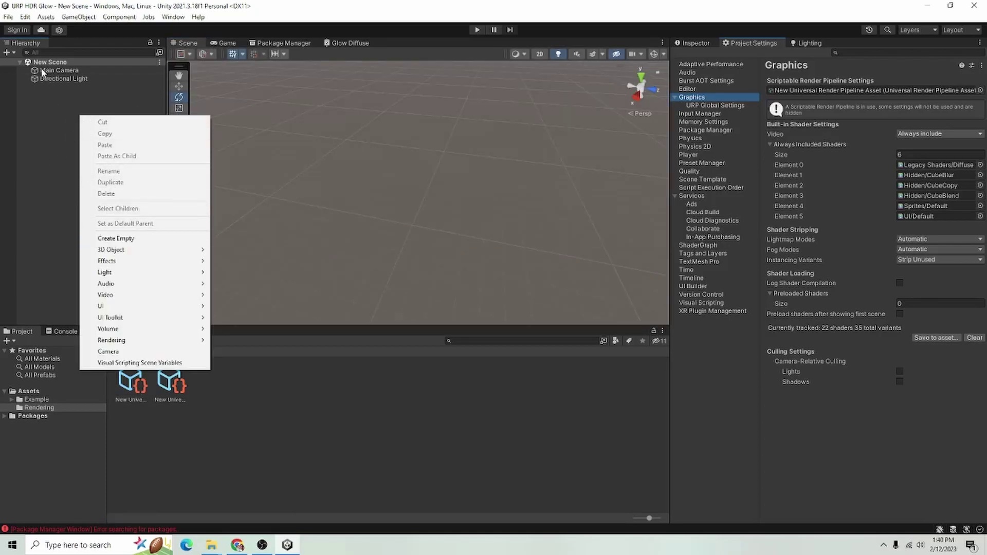
left_click(62, 79)
left_click(695, 43)
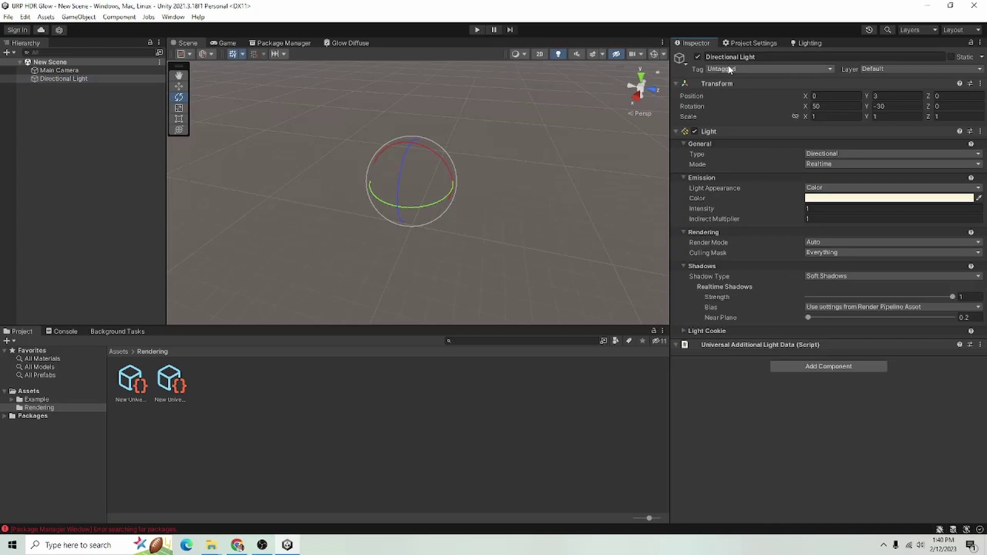
left_click(698, 57)
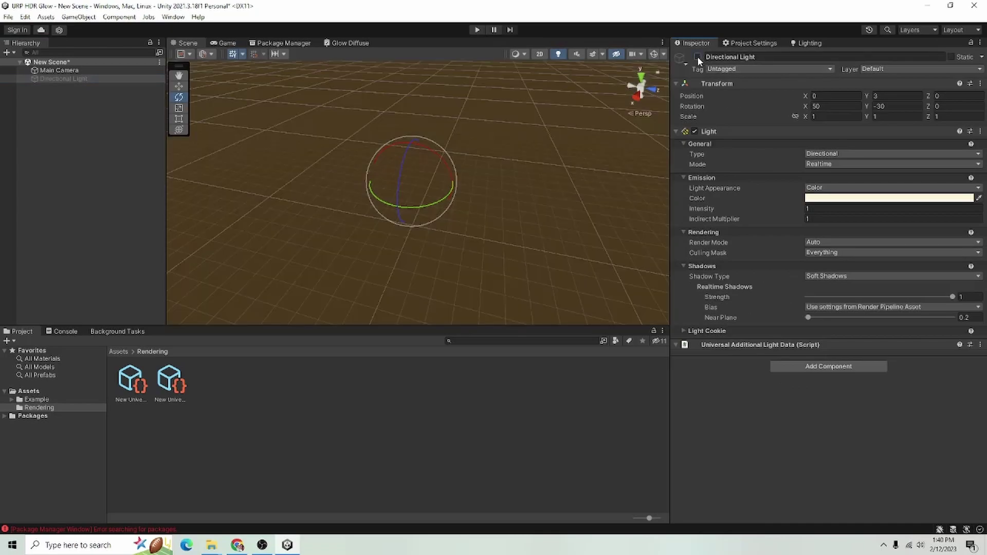
Step: Set the Main Camera's Background Type to Solid Color, keeping the colour black
left_click(118, 70)
left_click(843, 380)
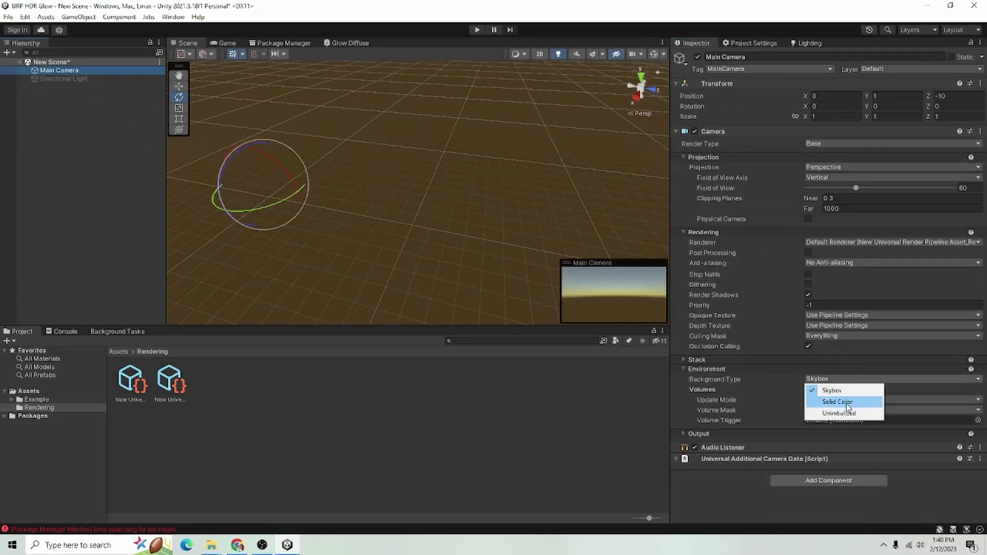
left_click(847, 403)
left_click(838, 390)
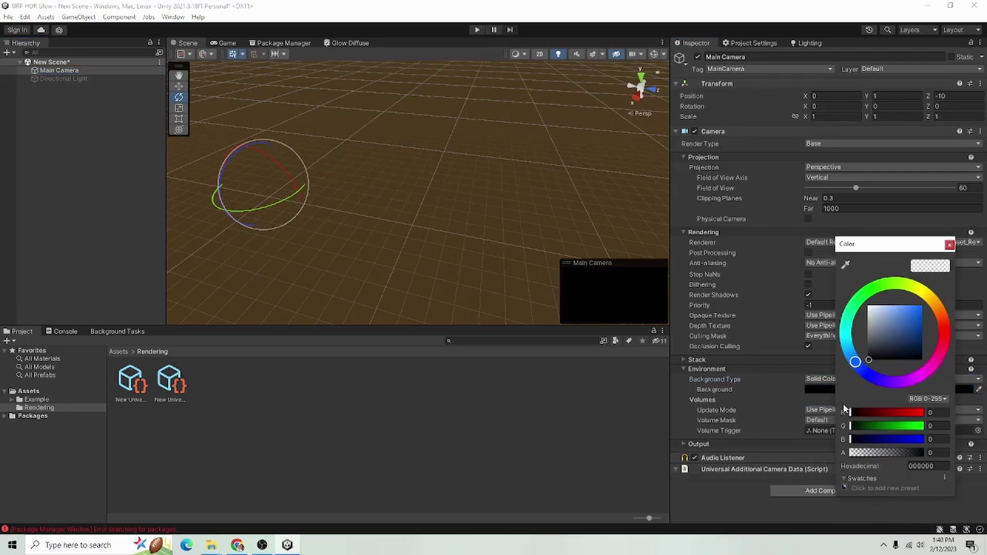
left_click(949, 245)
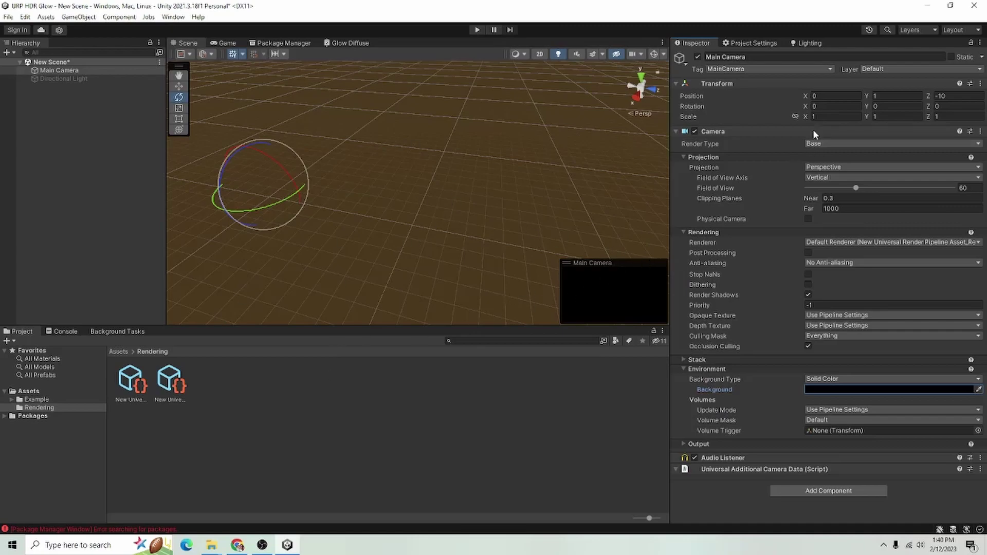
Step: Set the Lighting Environment's Skybox Material to None
left_click(807, 43)
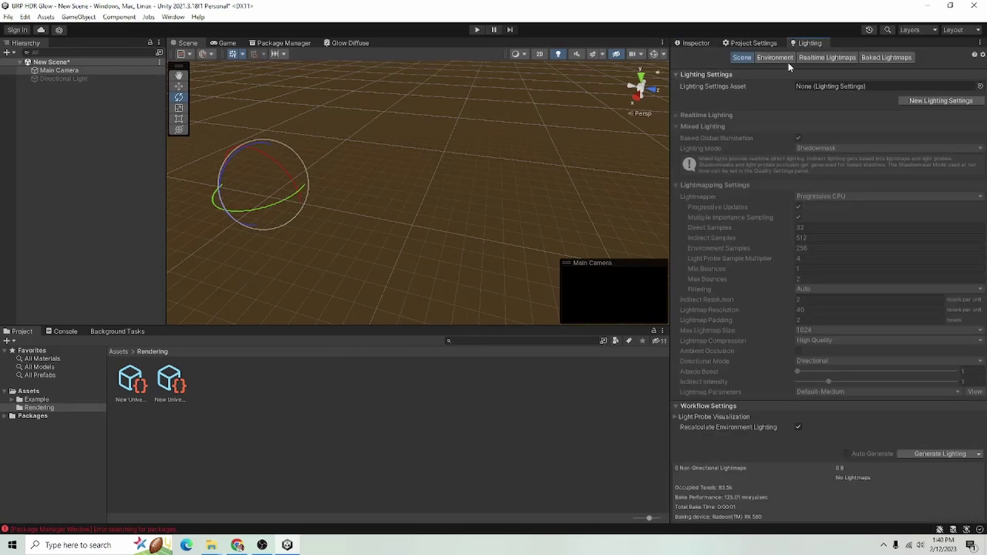
left_click(782, 58)
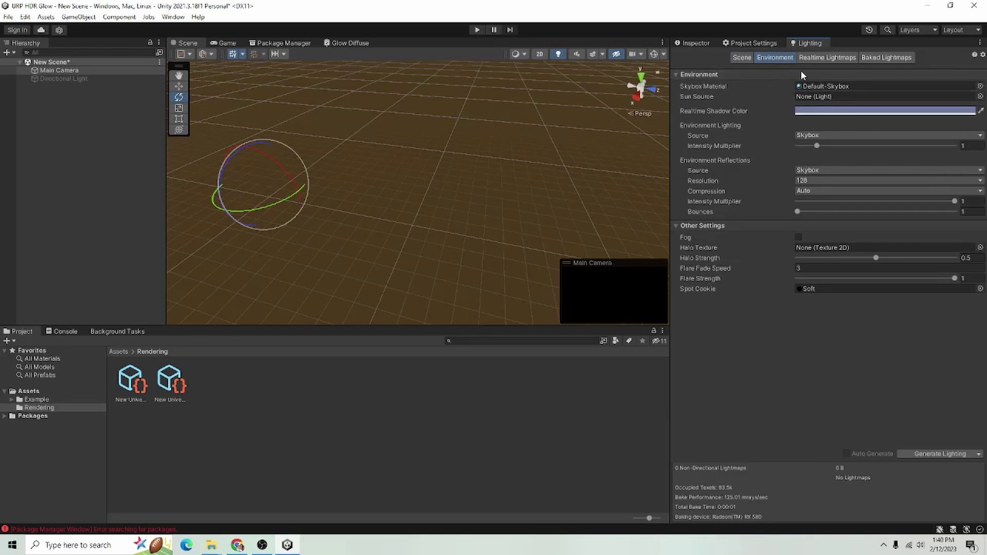
left_click(980, 86)
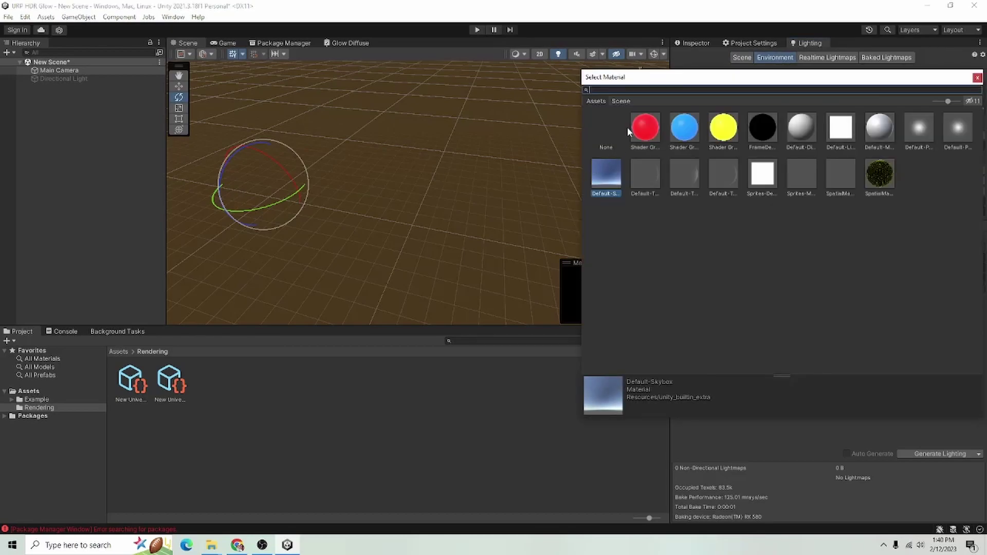
double_click(611, 126)
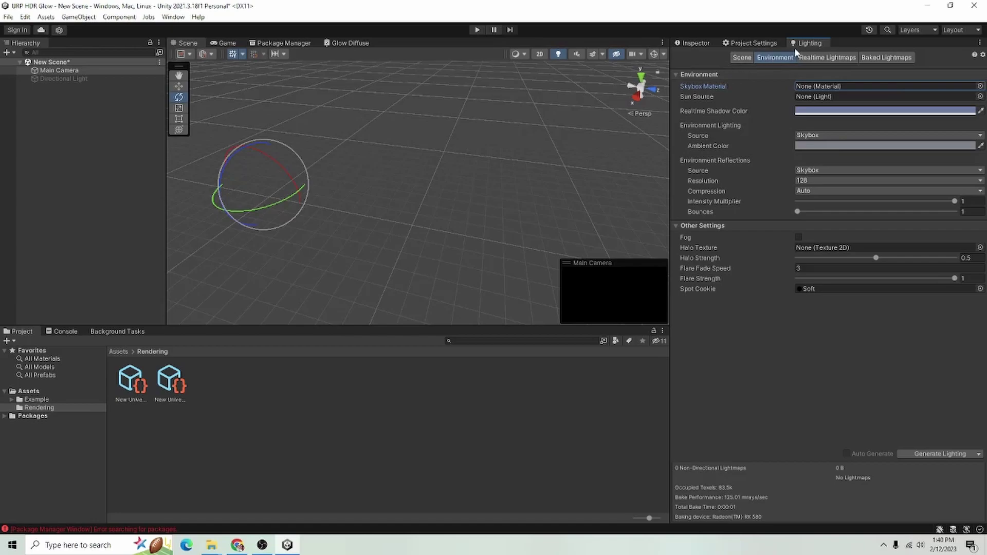
Step: Open the Lighting window via Window > Rendering, then return to the Inspector and deselect
left_click(173, 17)
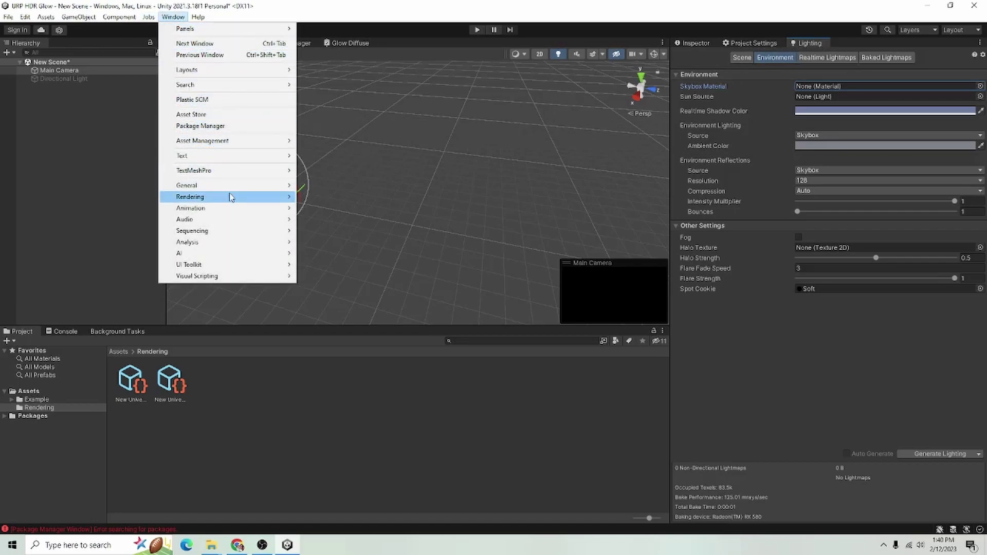
mouse_move(231, 198)
left_click(340, 198)
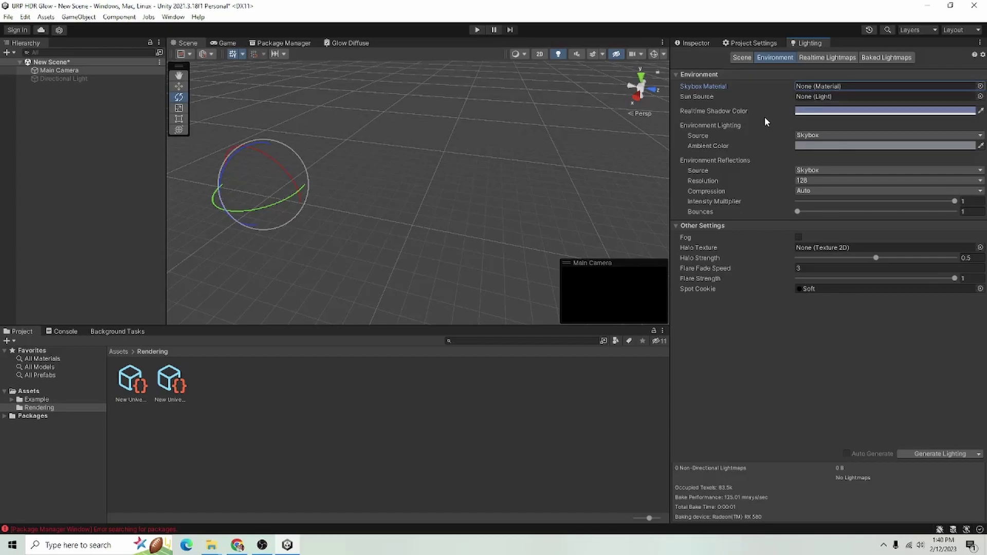
left_click(684, 45)
left_click(27, 150)
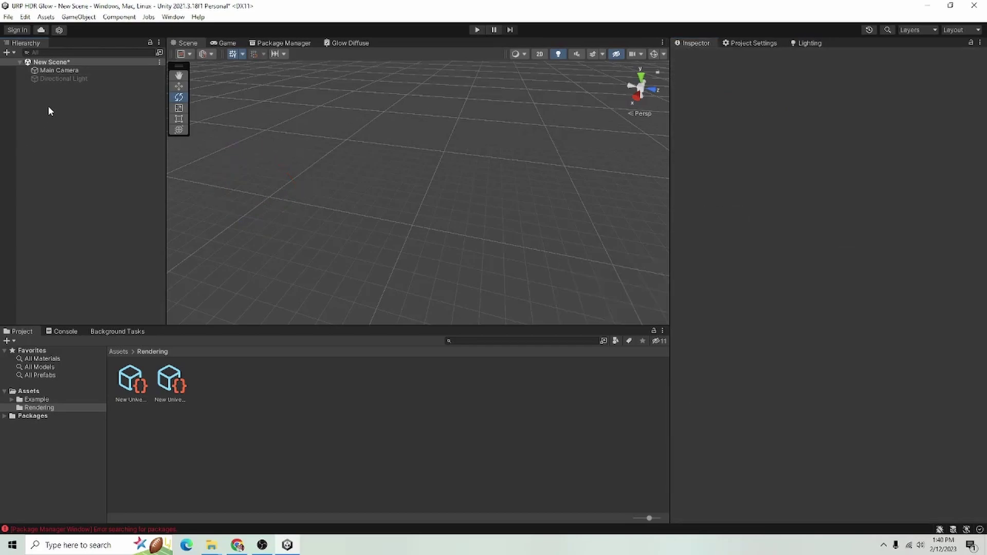
Step: Create a New Lighting Settings asset from the Lighting window's Scene tab
left_click(812, 44)
left_click(739, 58)
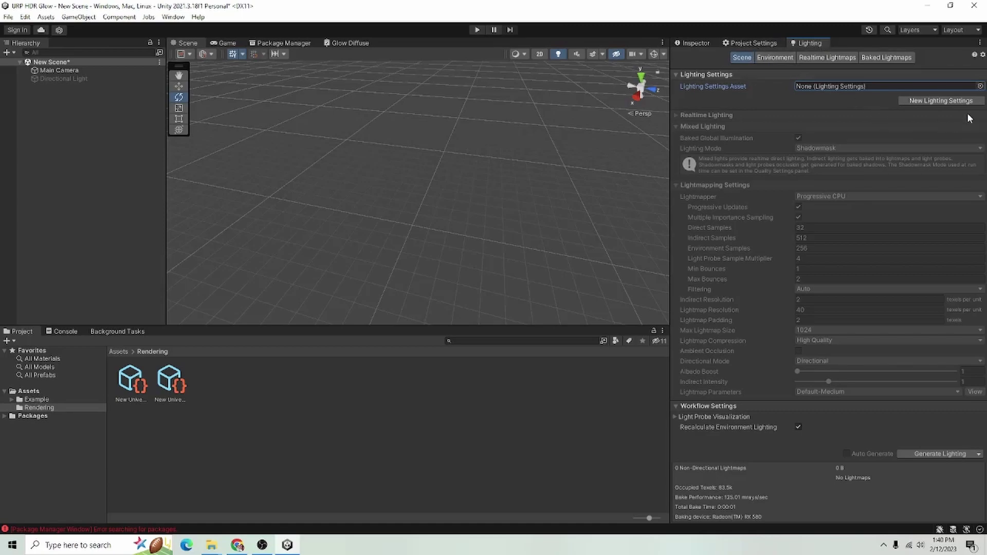
left_click(940, 101)
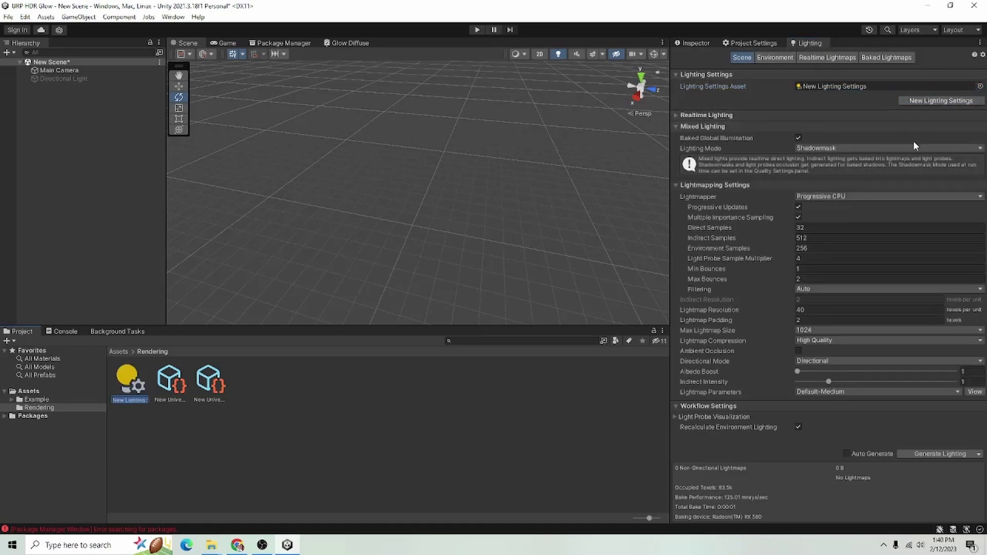
Step: Use Progressive GPU, lightmap resolution 12.5, Default-VeryLowResolution parameters, and turn Progressive Updates off
left_click(828, 194)
left_click(853, 209)
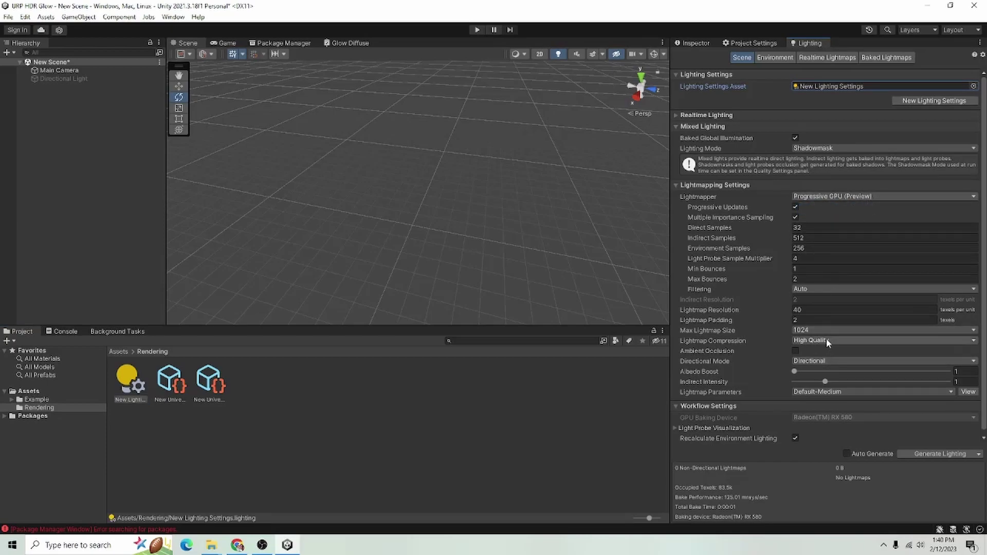
left_click(826, 311)
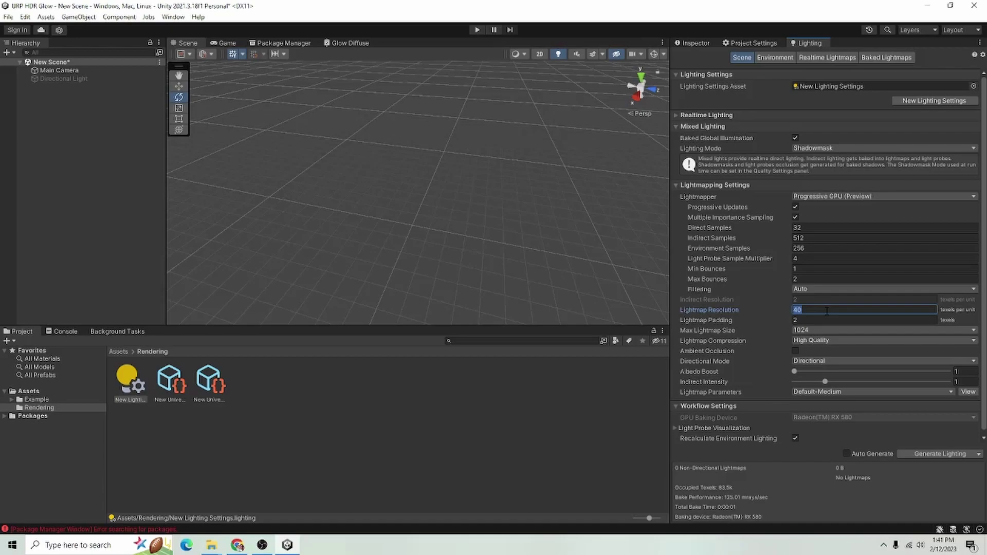
type("12.5")
scroll(863, 380, "down", 1)
left_click(811, 387)
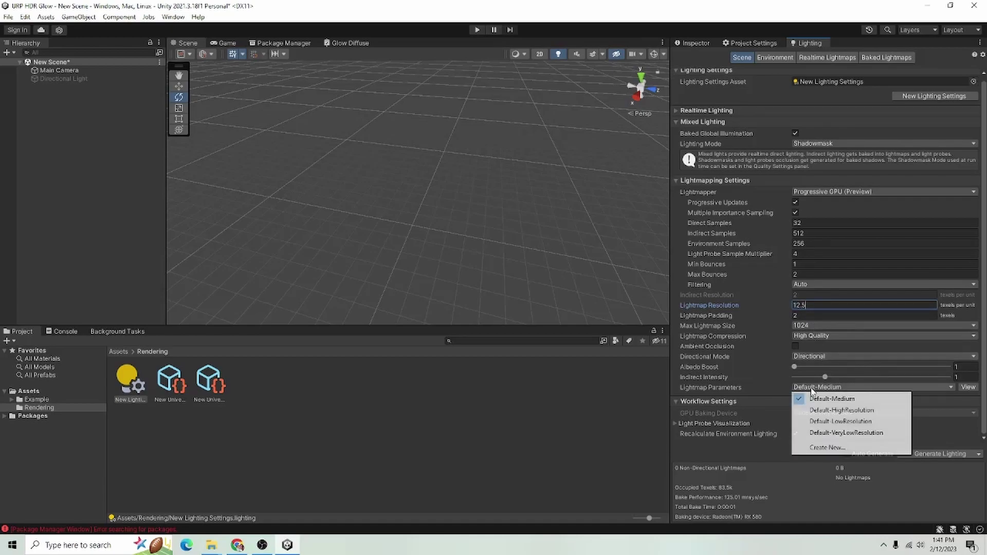
left_click(854, 431)
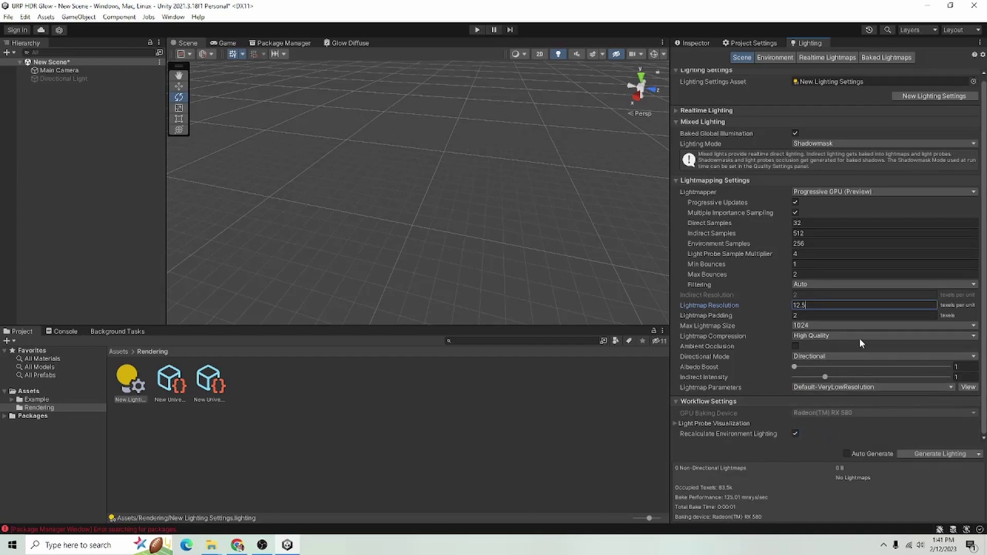
left_click(795, 203)
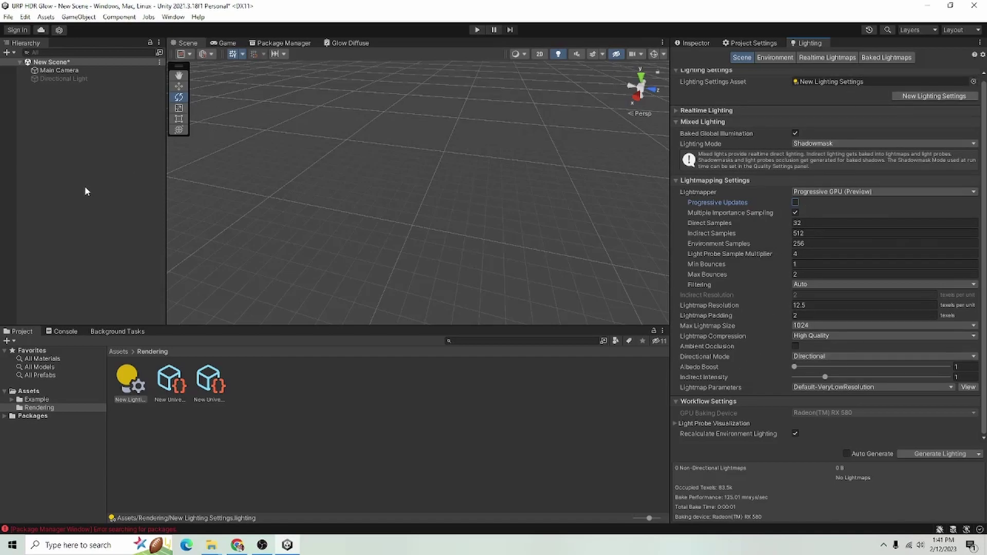
Step: Add a 3D Plane to the Hierarchy and set its position to 0, 0, 0
right_click(63, 121)
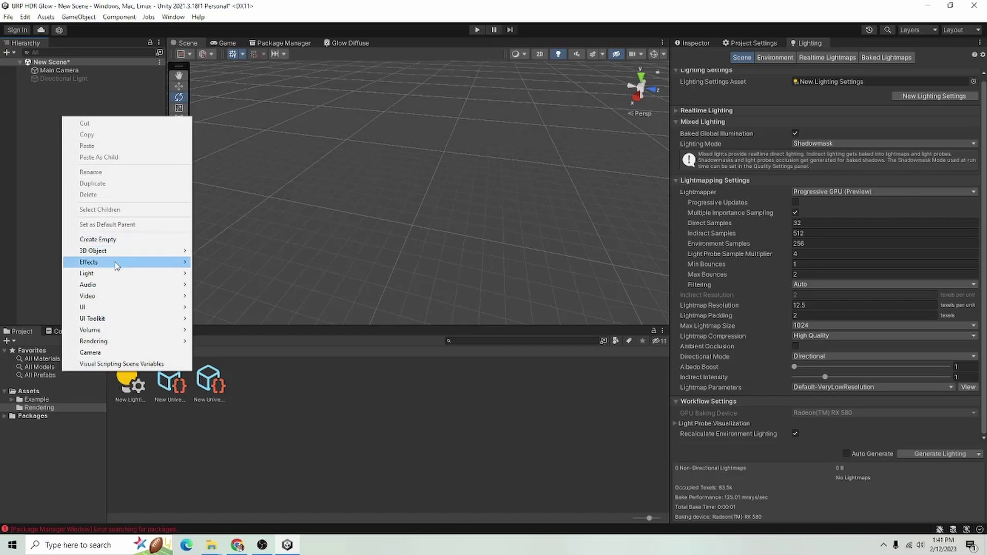
mouse_move(116, 251)
left_click(277, 297)
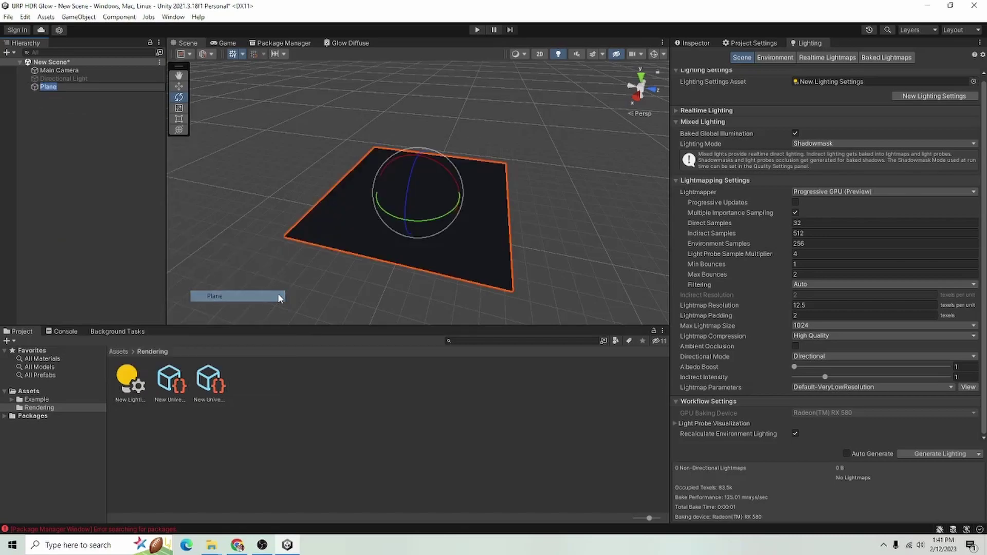
left_click(692, 43)
left_click(835, 96)
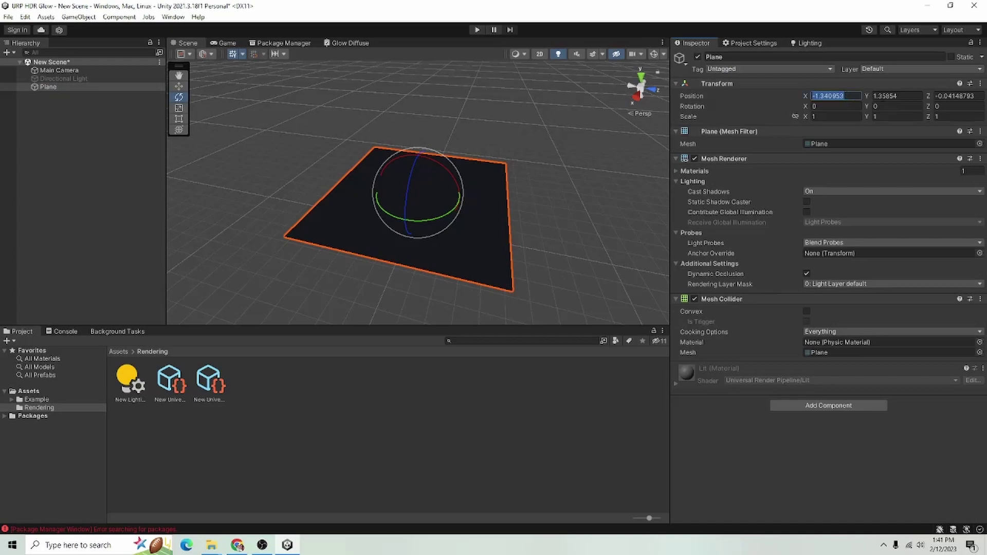
type("0")
key("Tab")
type("0")
key("Tab")
type("0")
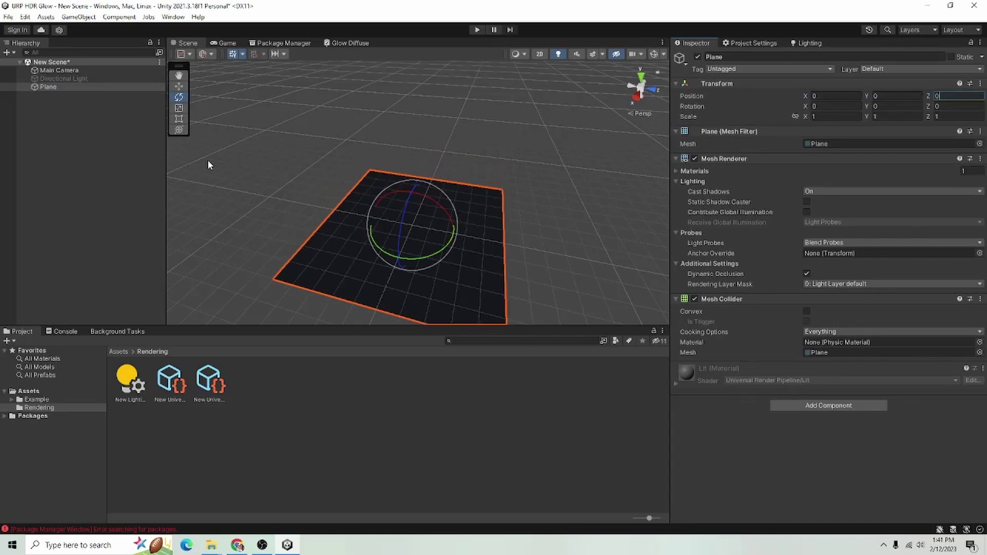
Step: Reselect the plane and mark it Static for baked lighting
left_click(111, 137)
left_click(103, 87)
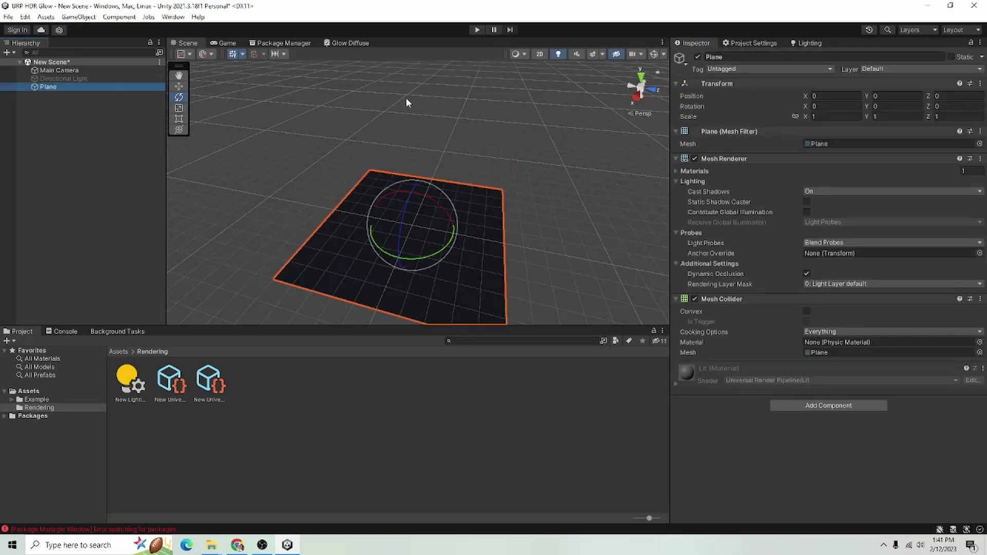
left_click(958, 59)
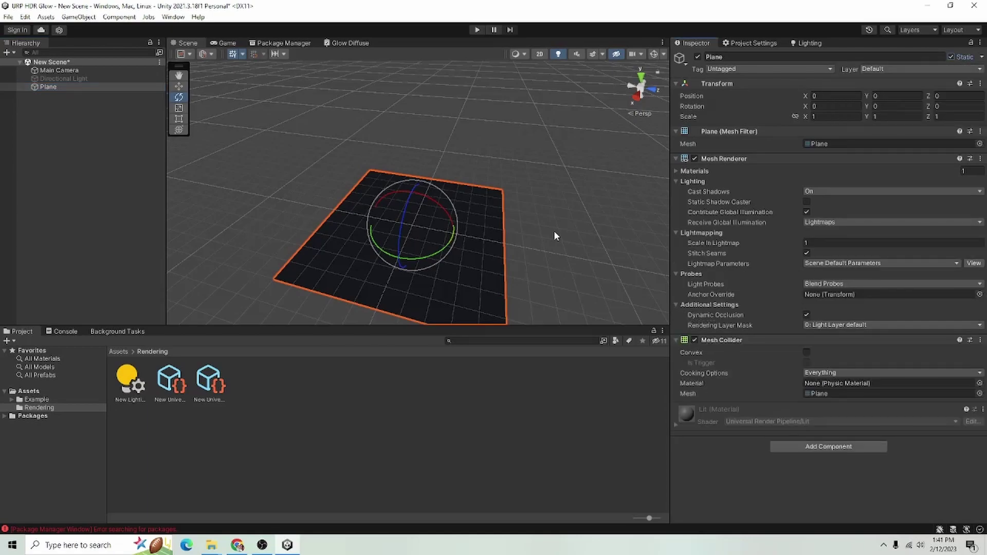
middle_click_drag(407, 219, 489, 234)
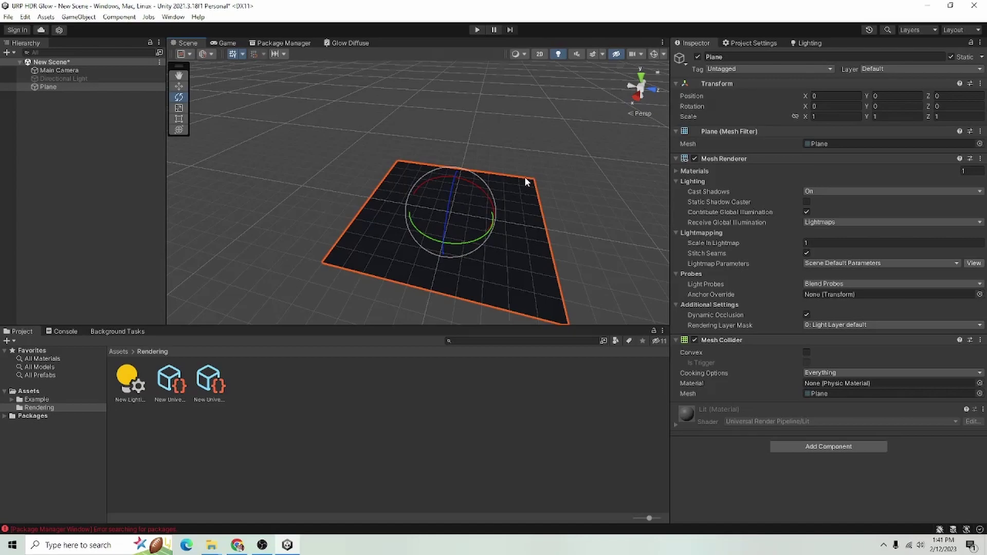
Step: Duplicate the floor plane, stand it upright and move it to the floor's edge as a wall
left_click(73, 141)
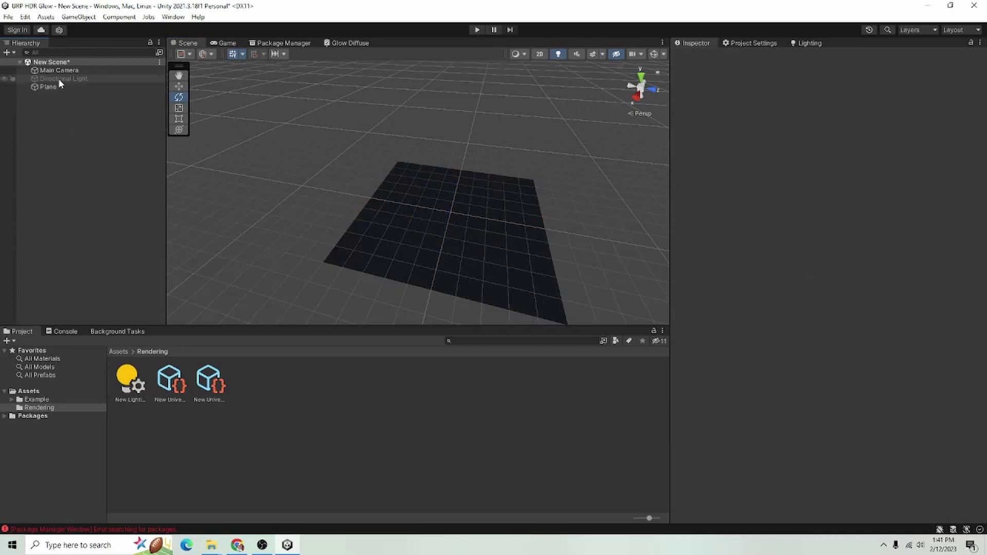
left_click(50, 86)
key("ctrl+d")
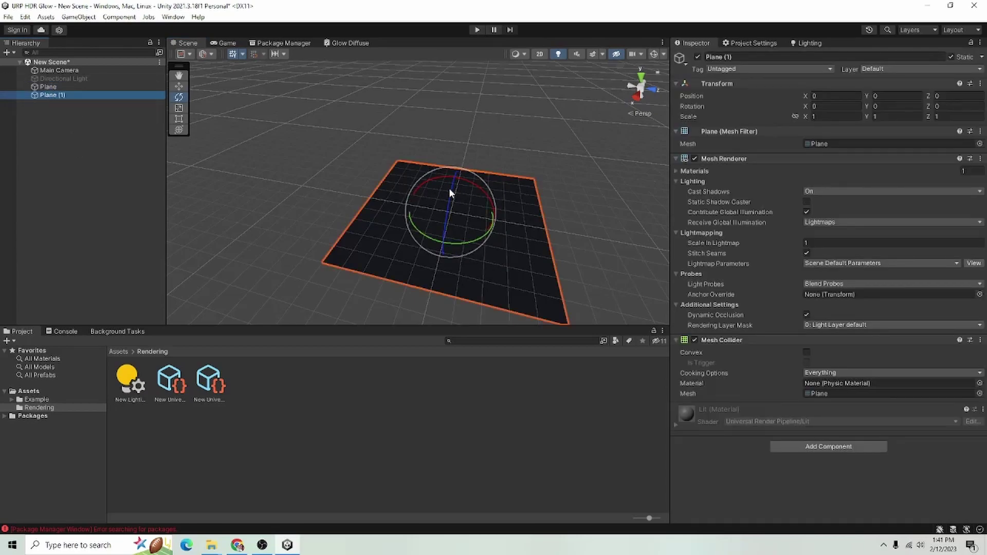
left_click_drag(468, 184, 539, 273)
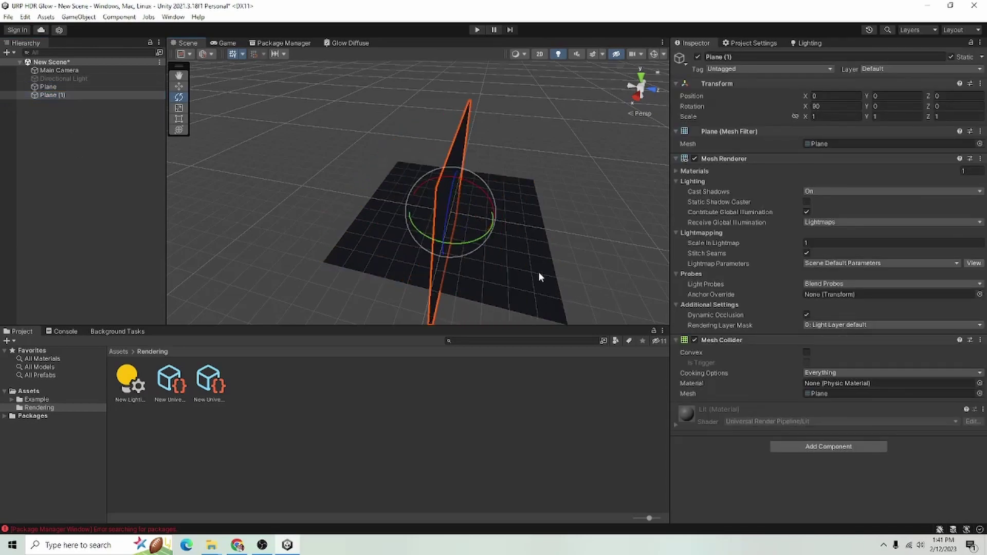
key("w")
left_click_drag(495, 222, 410, 228)
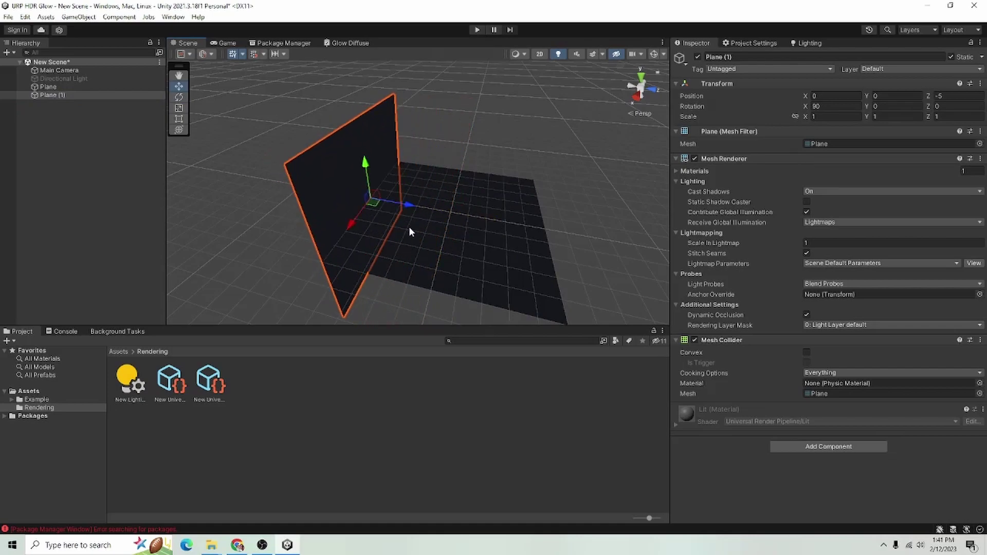
left_click_drag(392, 266, 408, 241, "alt")
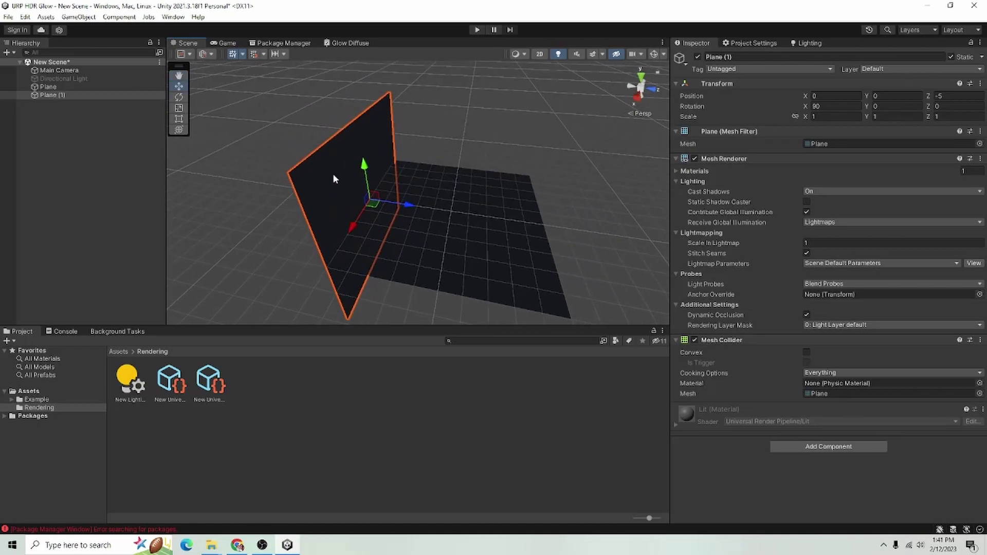
Step: Copy the wall to the opposite edge, then duplicate both and rotate the copies 90° to close the box
key("ctrl+d")
left_click_drag(415, 204, 299, 193)
key("e")
left_click(360, 167, "shift")
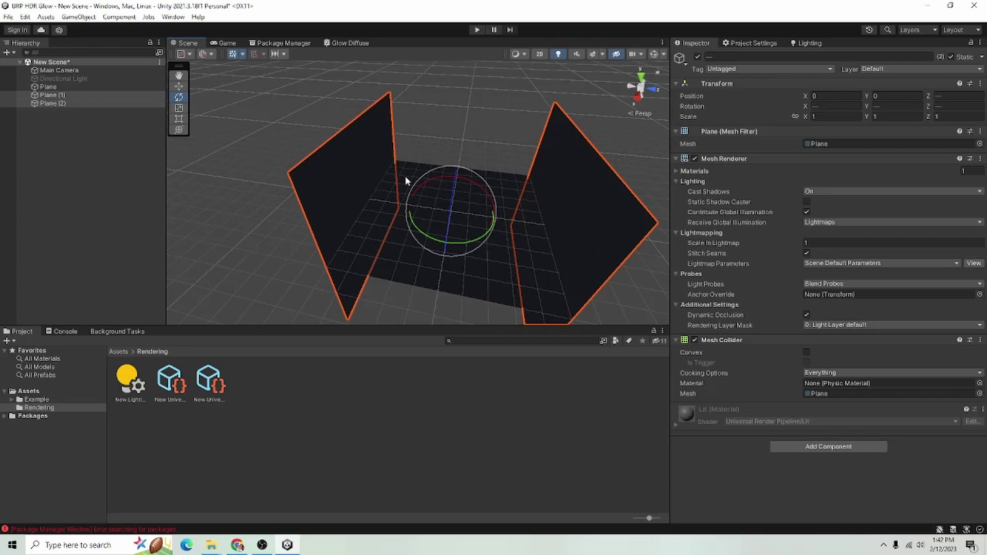
key("ctrl+d")
left_click_drag(490, 245, 350, 244)
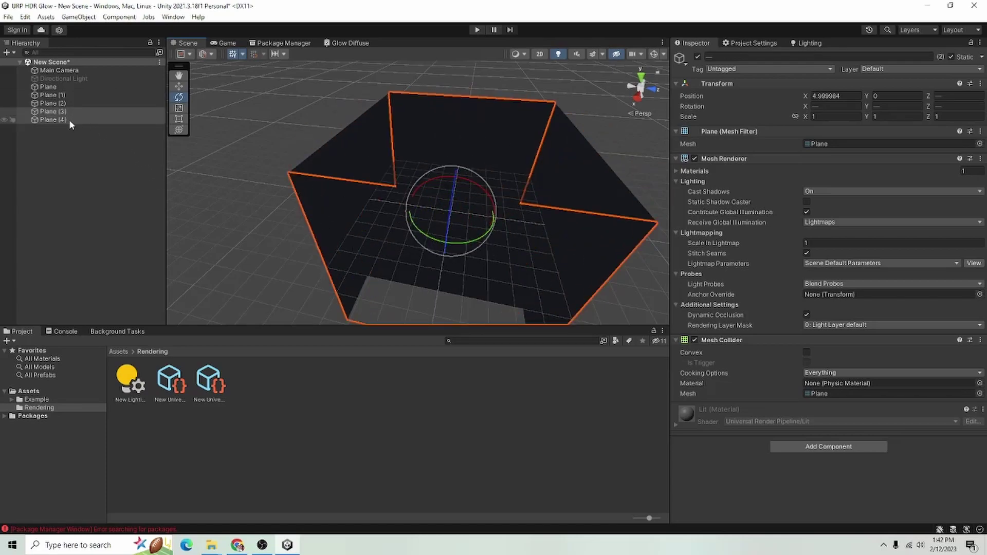
Step: Select Plane (1) to Plane (4) and raise them together with the Move tool
left_click(63, 96, "shift")
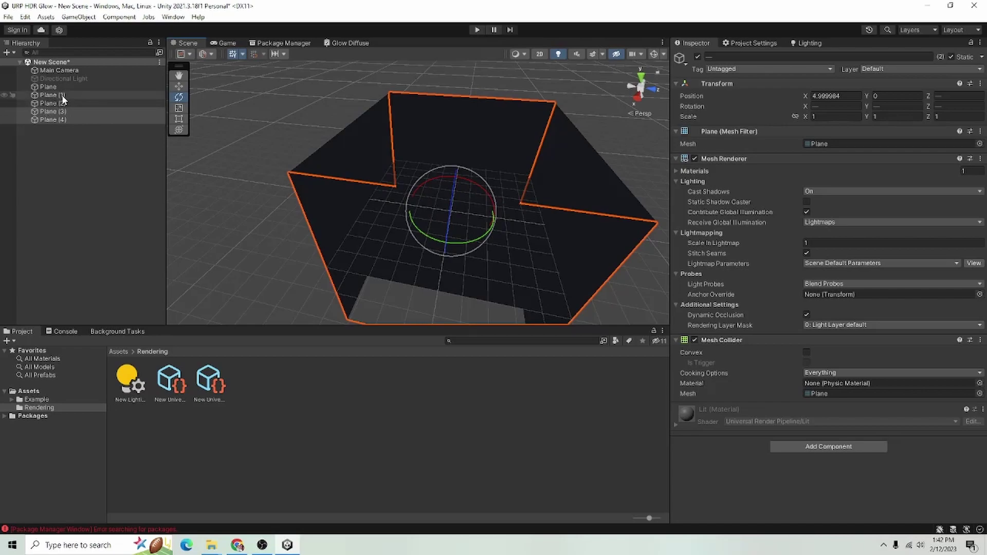
left_click(61, 97, "shift")
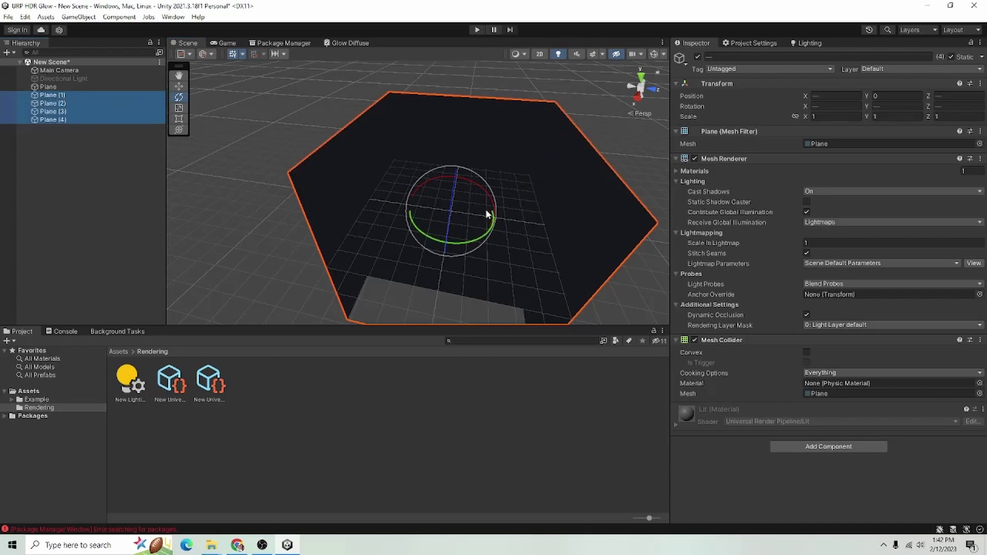
key("w")
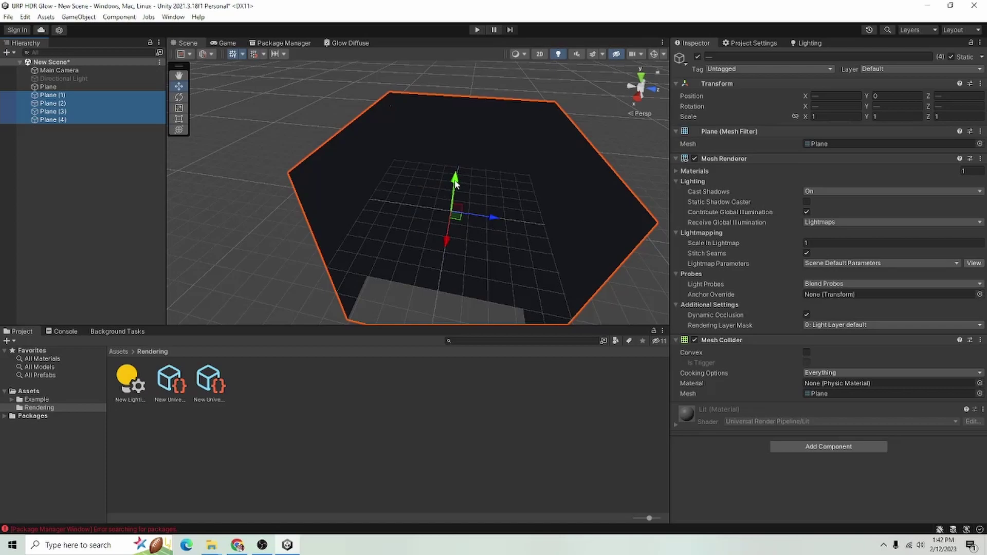
left_click_drag(456, 184, 479, 87)
Step: Orbit around the box room and inspect wall Plane (4)'s placement from another side
left_click(97, 210)
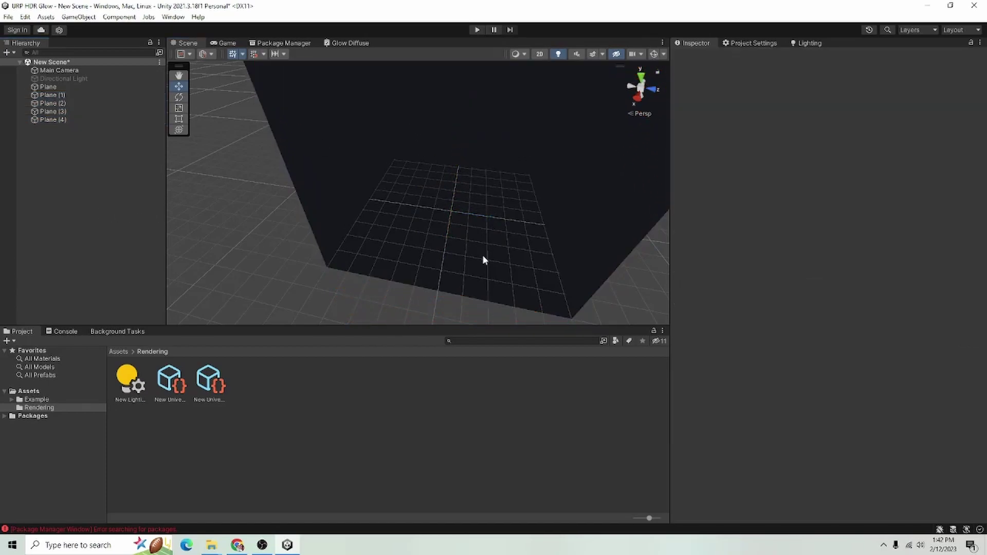
left_click_drag(483, 260, 435, 240, "alt")
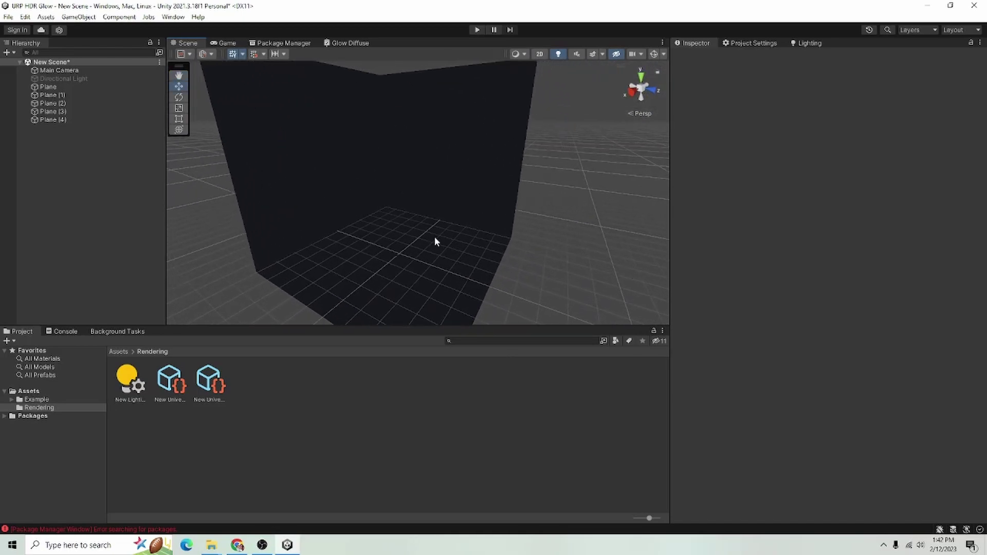
left_click(88, 95)
left_click(77, 119)
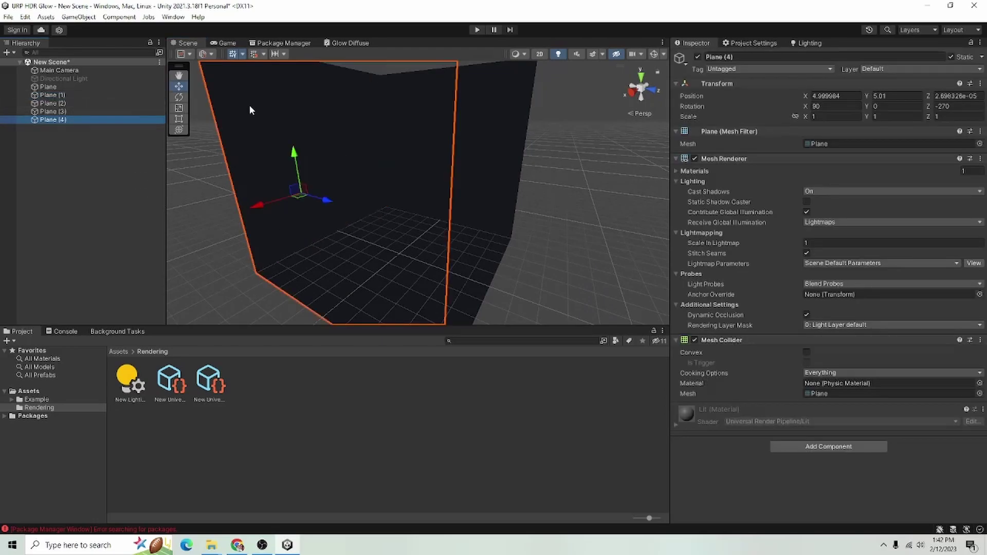
left_click(68, 173)
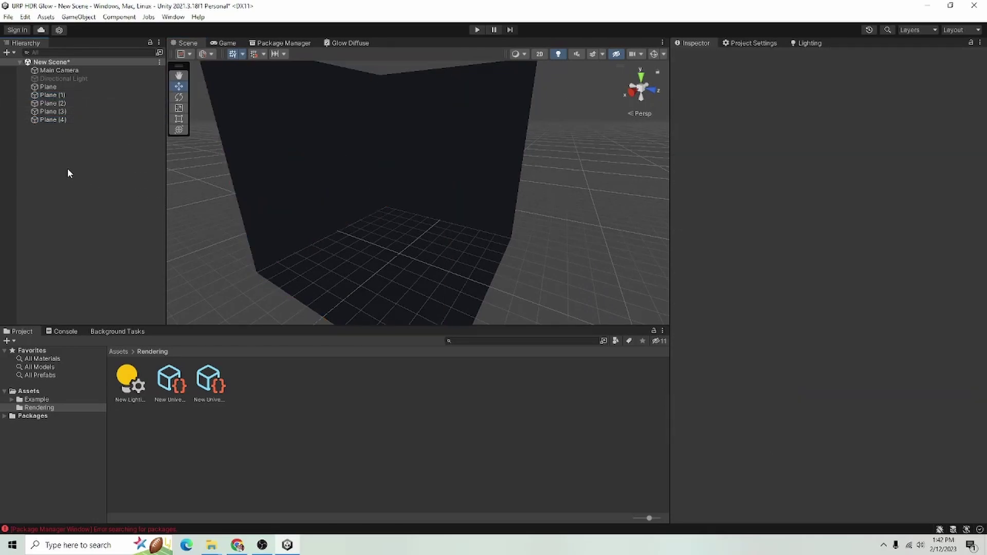
Step: Add a Sphere 3D object to the scene
right_click(64, 182)
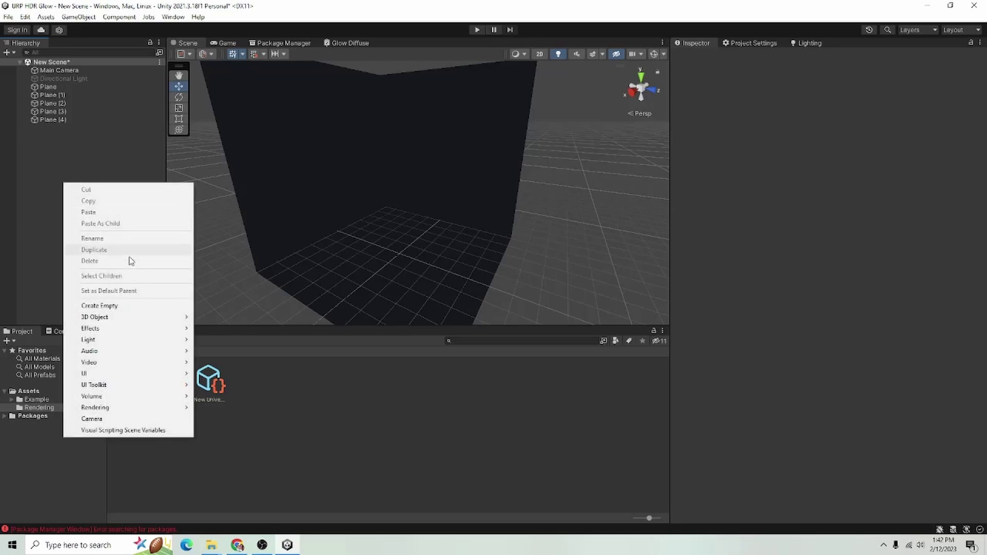
mouse_move(147, 339)
mouse_move(135, 317)
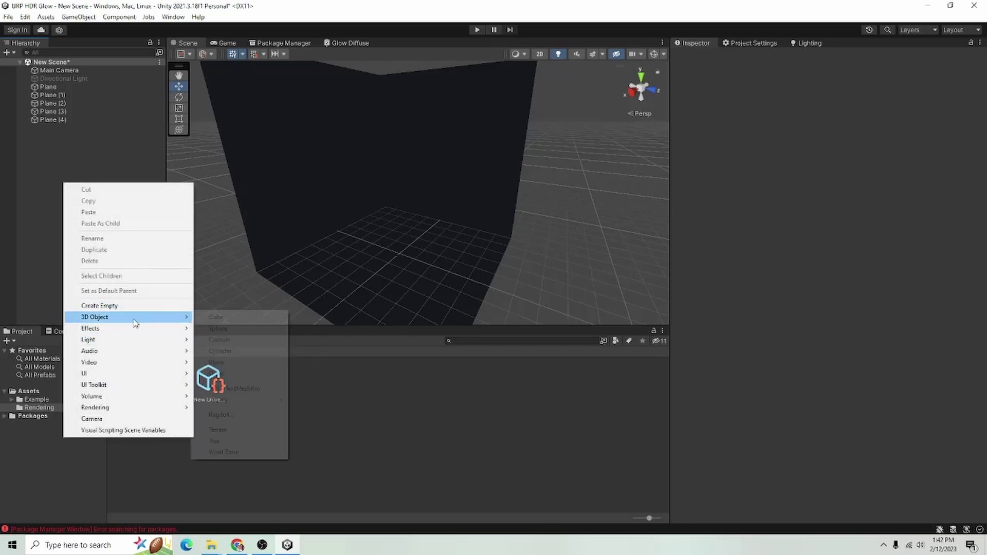
left_click(215, 327)
Step: Position the sphere at (0, 0, 0), then lift it to height 3.25
left_click(835, 96)
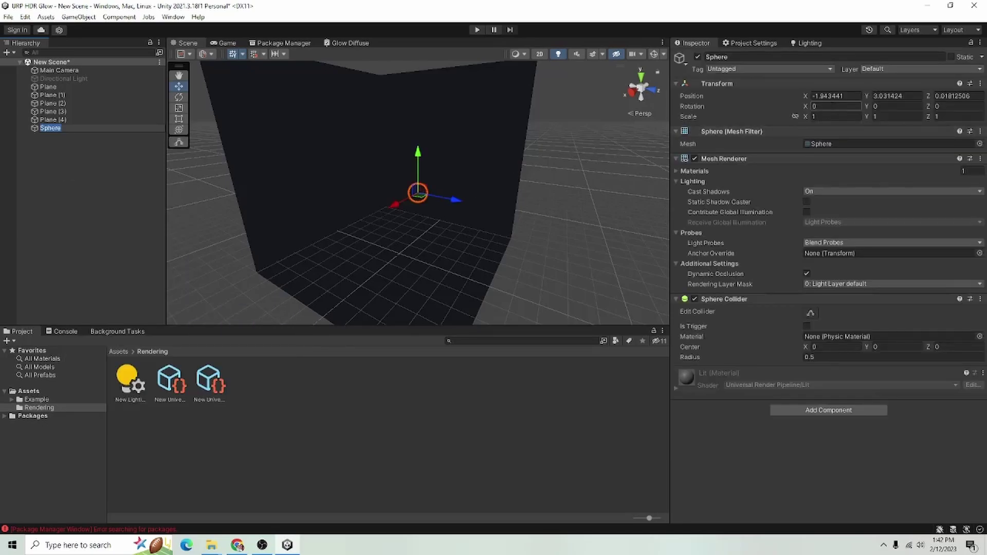
type("0")
left_click(909, 96)
type("0")
left_click(971, 95)
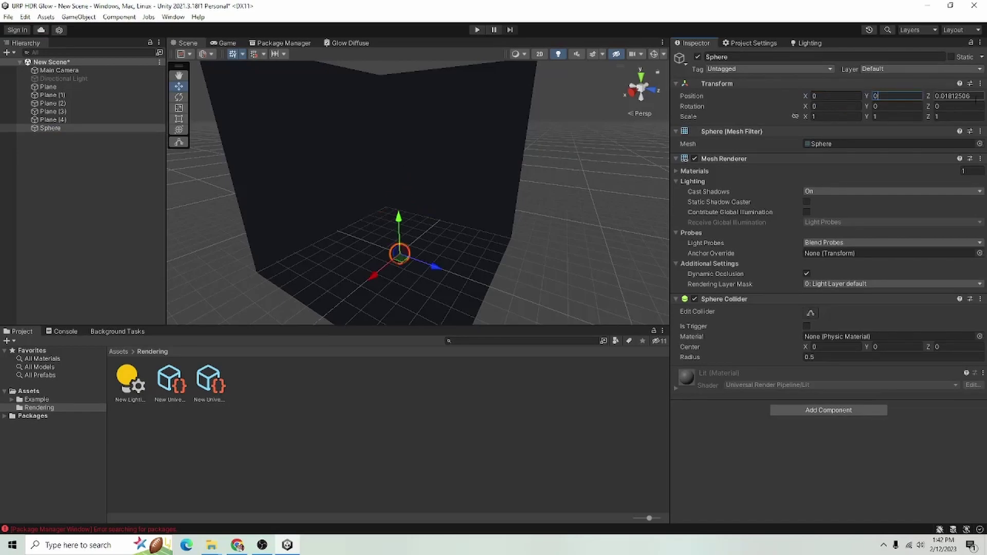
type("0")
left_click_drag(395, 220, 394, 166)
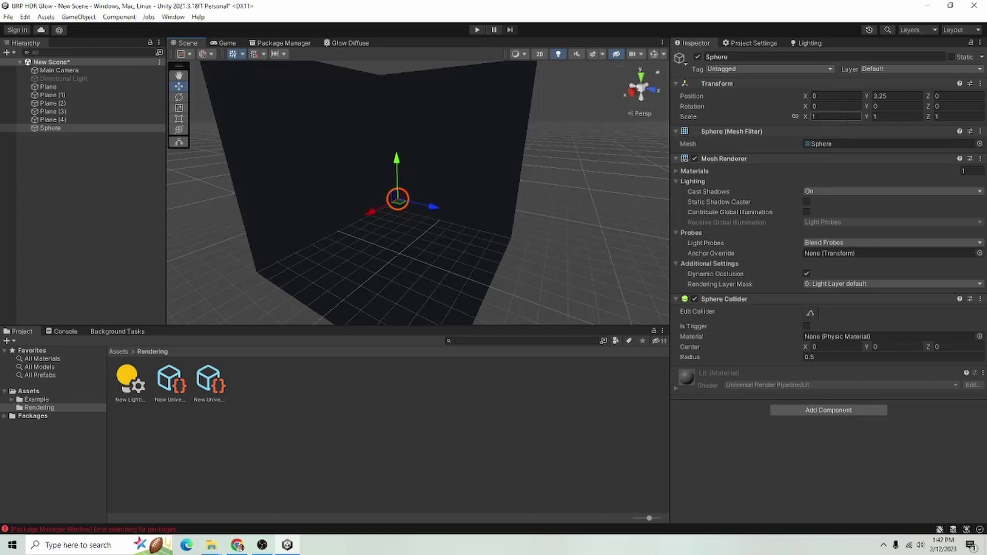
Step: Scale the sphere to 2, 2, 2 and mark it Static for baked lighting
type("2")
key("Tab")
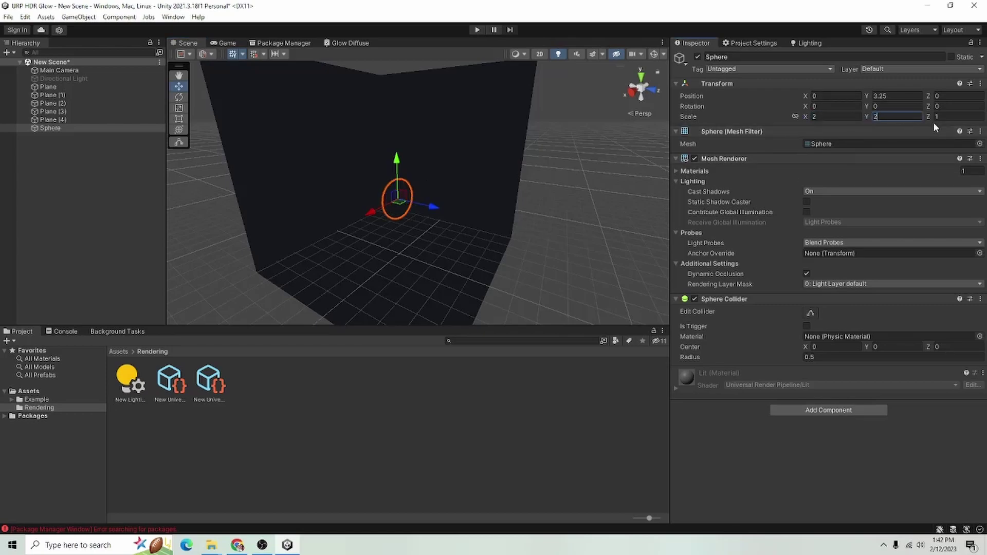
type("2")
left_click(951, 117)
type("2")
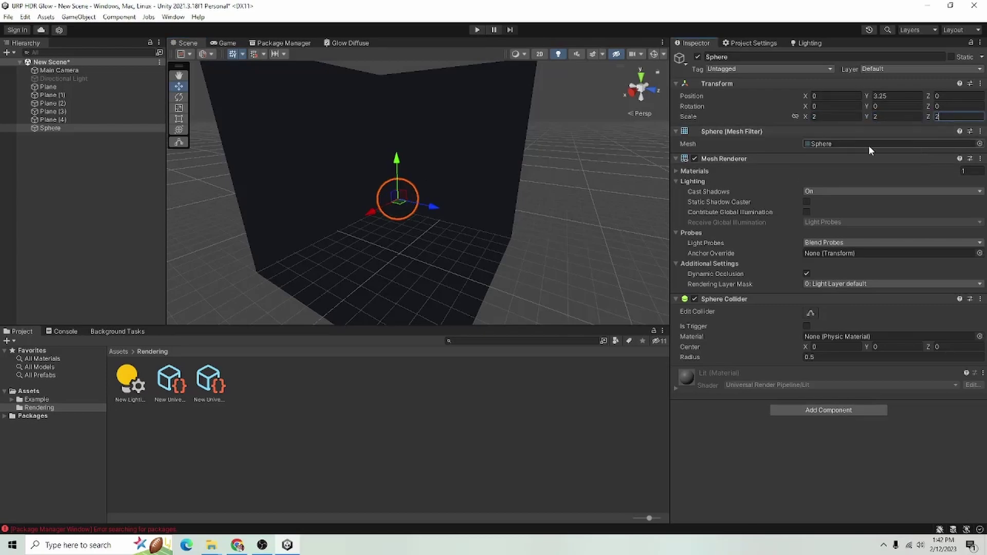
left_click(67, 200)
left_click(66, 127)
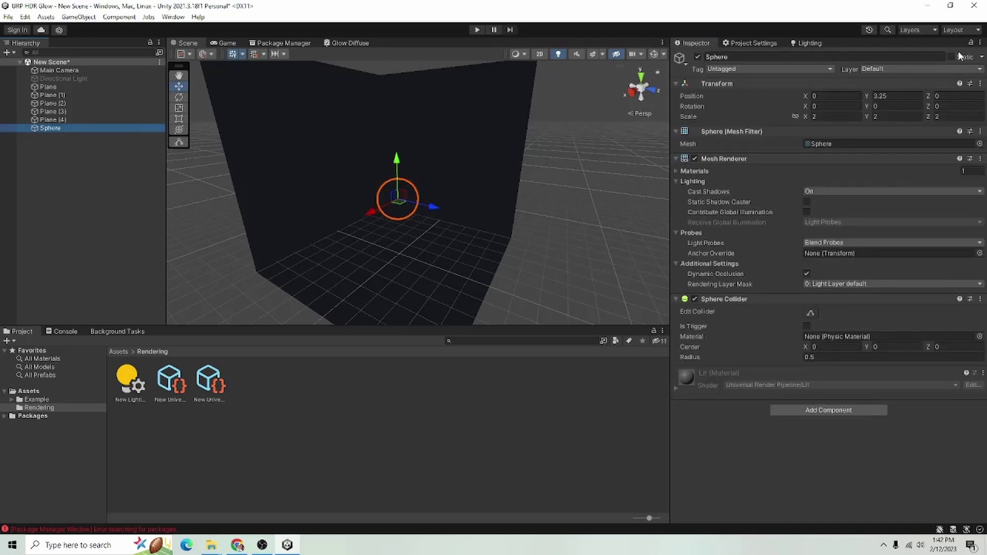
left_click(953, 57)
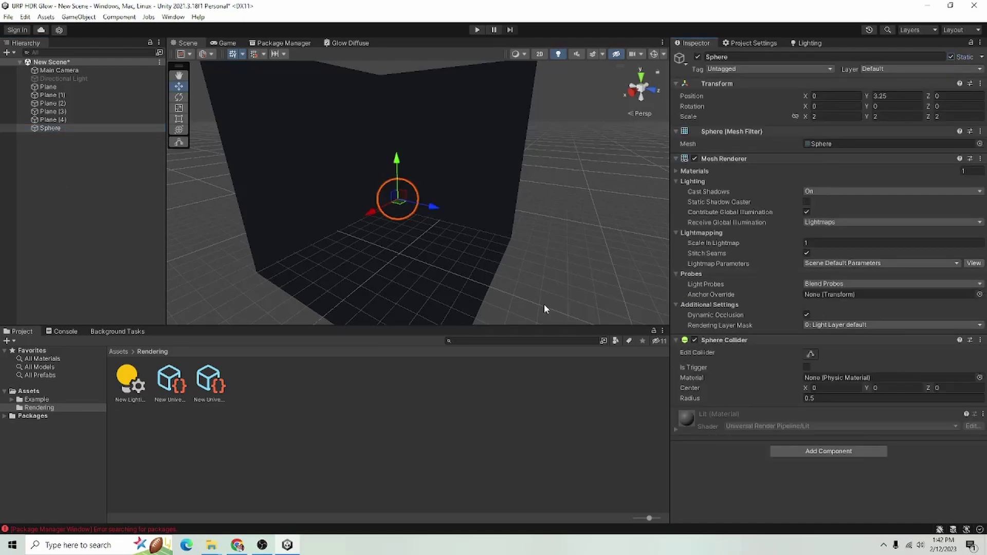
Step: Create a new folder named Shaders in Assets
left_click(119, 351)
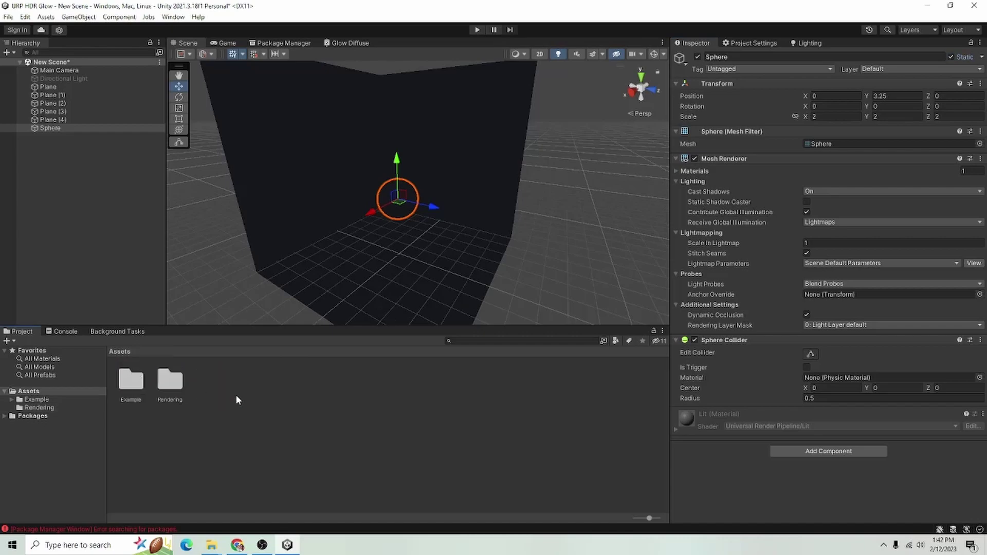
right_click(240, 384)
mouse_move(302, 120)
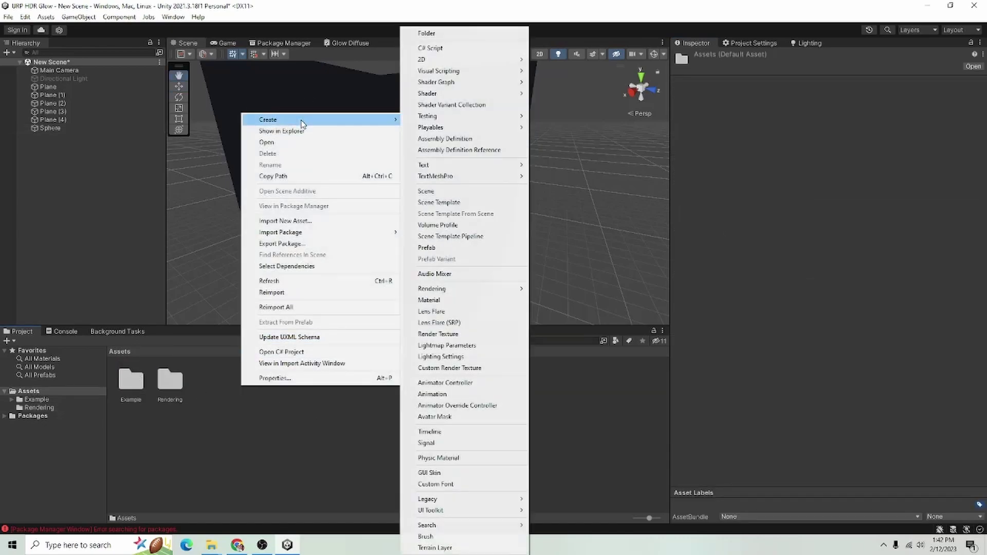
left_click(464, 34)
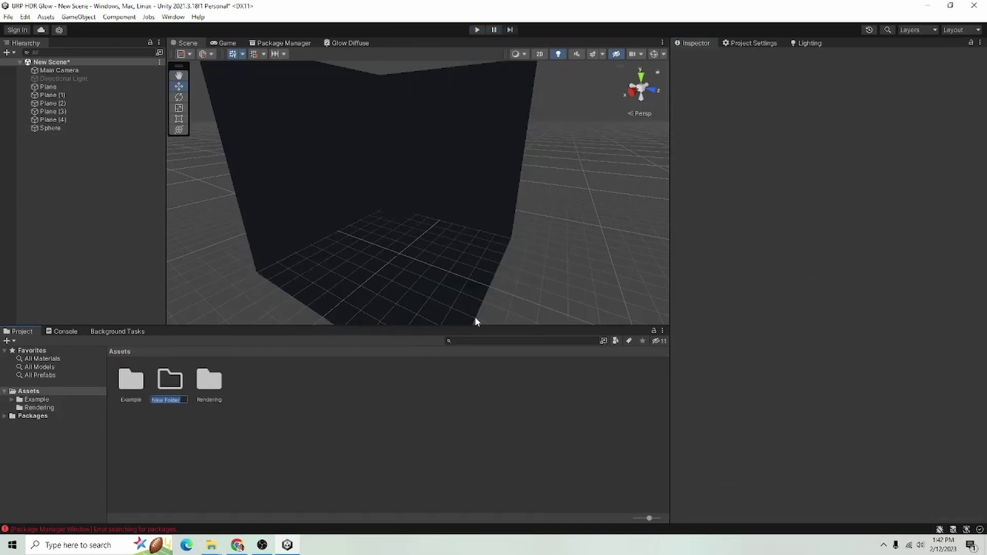
key("BackSpace")
type("Shaders")
key("Return")
Step: Inside Shaders, create a URP Lit Shader Graph named Glow Diffuse and close the old editor
double_click(212, 389)
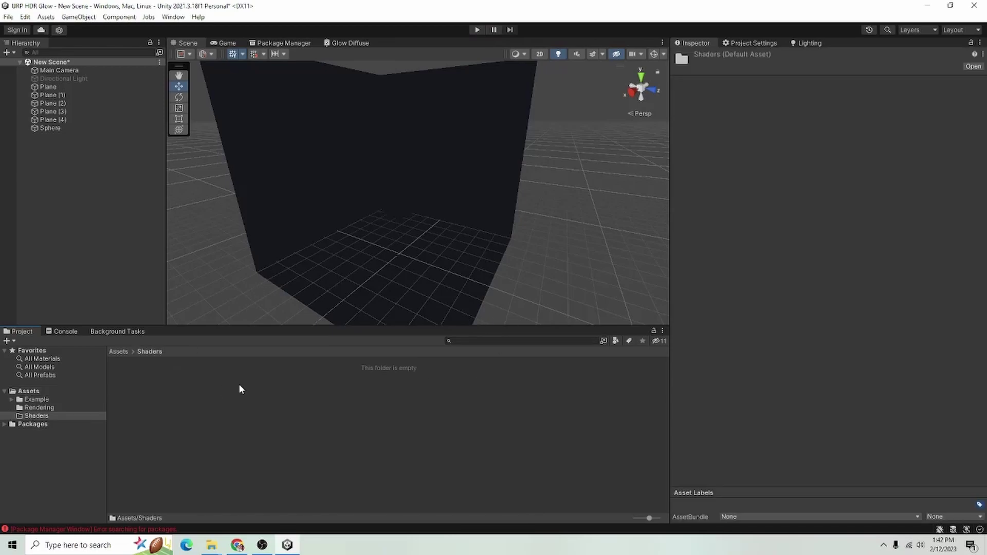
right_click(239, 384)
mouse_move(366, 120)
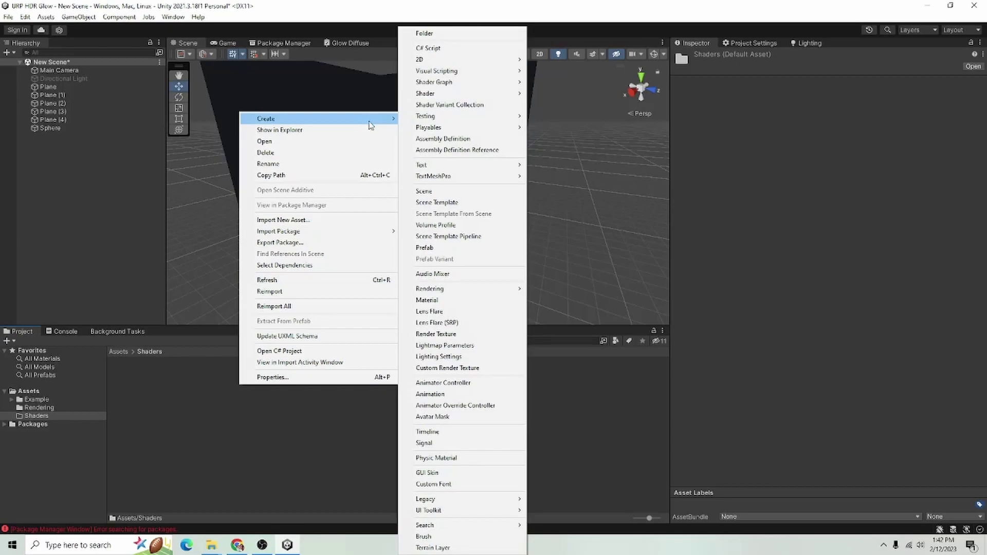
mouse_move(485, 83)
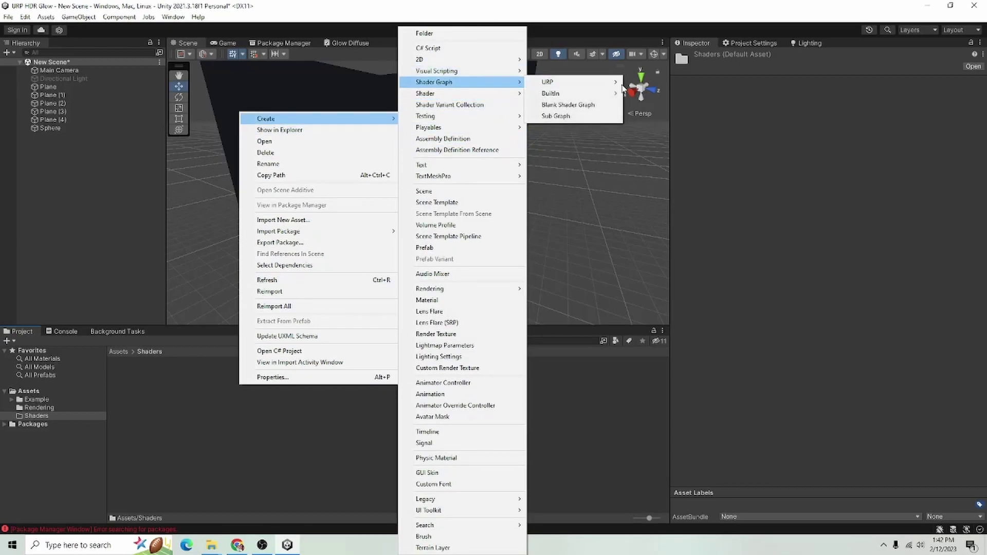
mouse_move(612, 83)
left_click(658, 82)
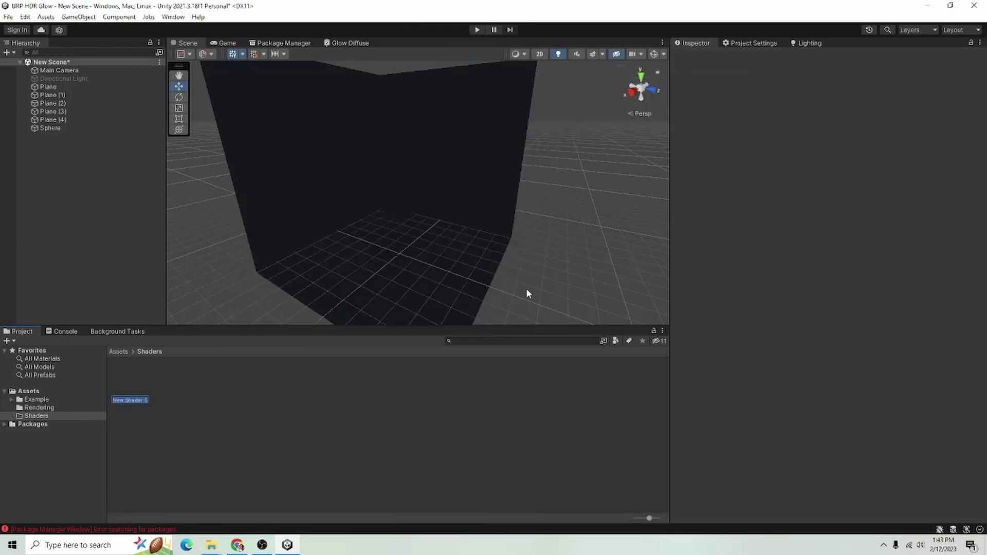
key("BackSpace")
key("Return")
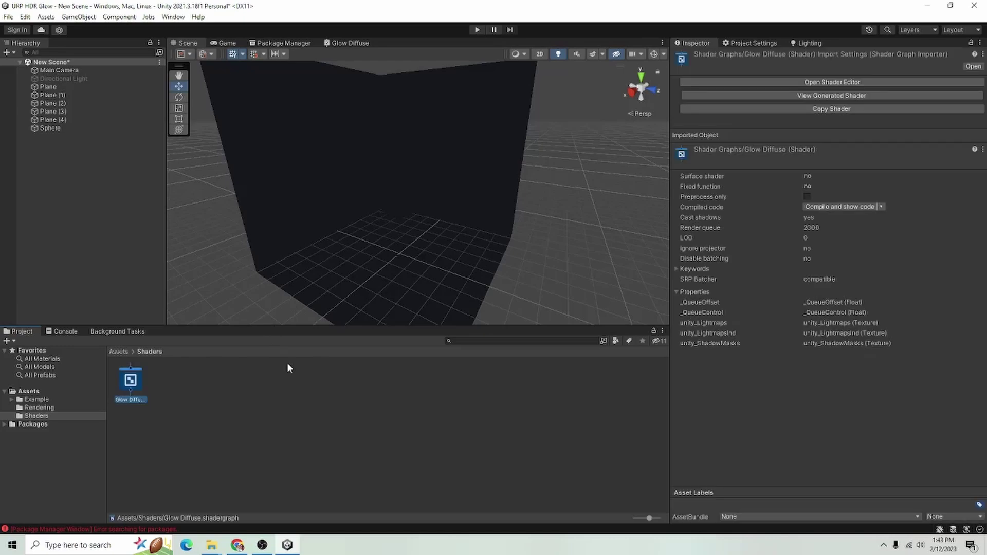
right_click(356, 42)
left_click(395, 64)
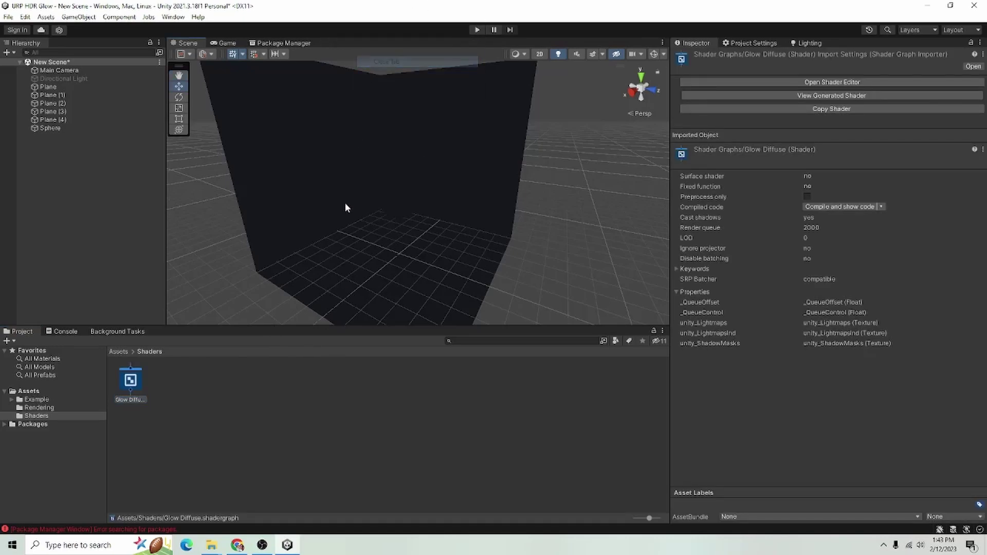
Step: In the maximized Glow Diffuse graph, add a Color property and make it HDR
double_click(131, 381)
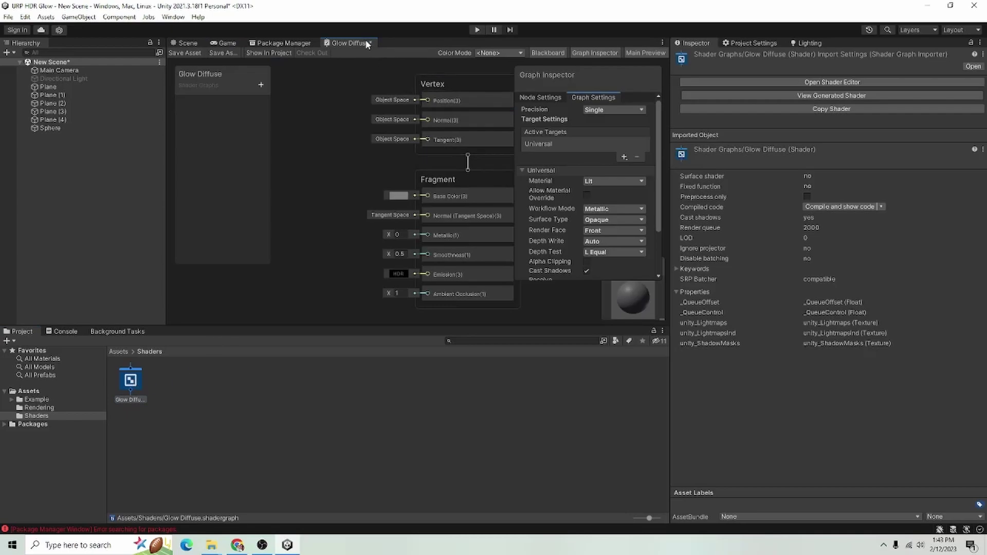
double_click(366, 40)
left_click(94, 85)
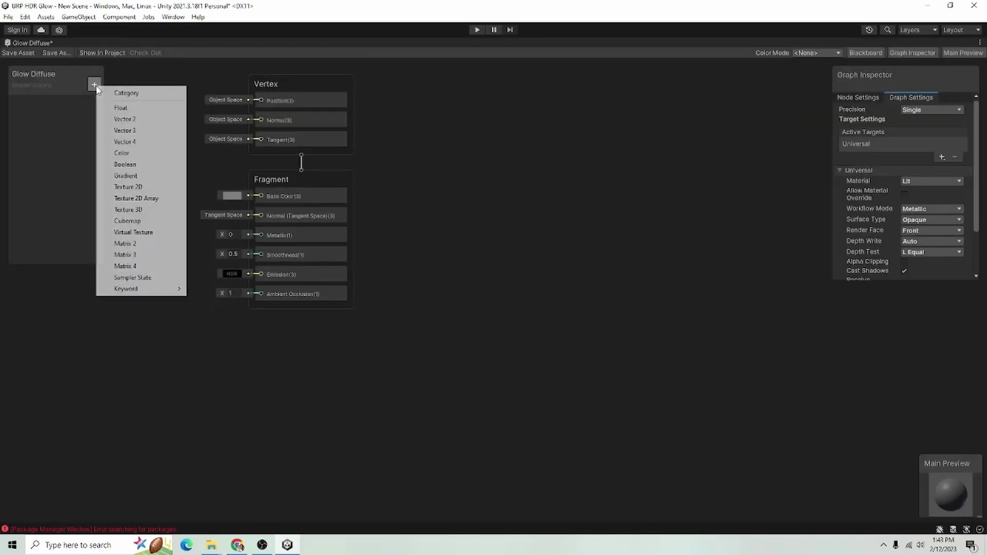
left_click(145, 156)
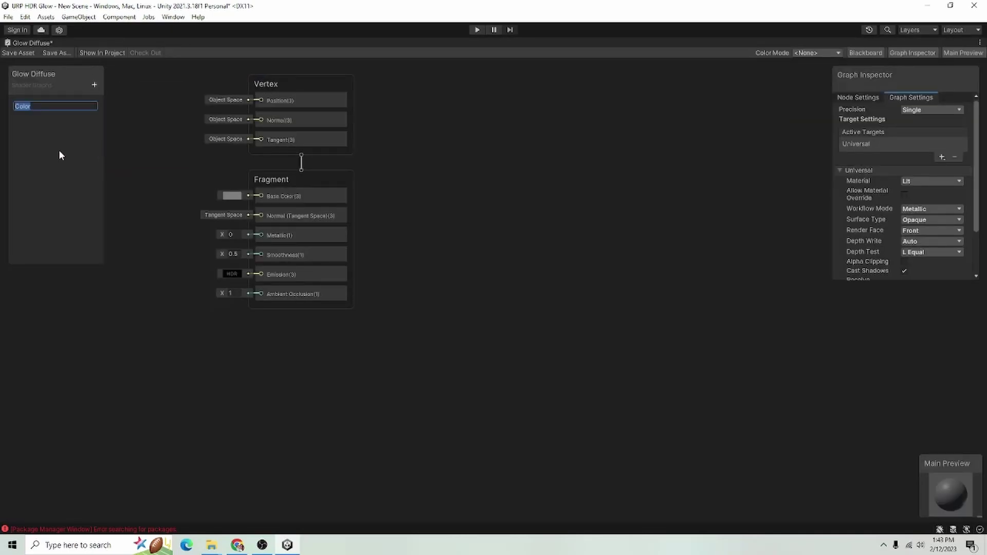
left_click(57, 119)
left_click(32, 103)
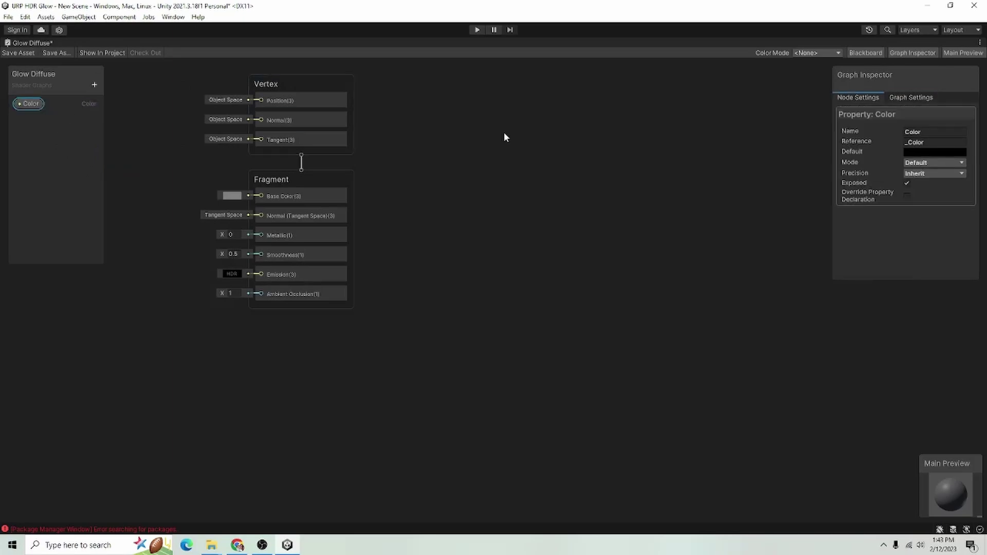
left_click(928, 163)
left_click(931, 187)
Step: Place the Color node in the graph and wire it into the Fragment Emission input
left_click(348, 348)
middle_click_drag(348, 348, 685, 401)
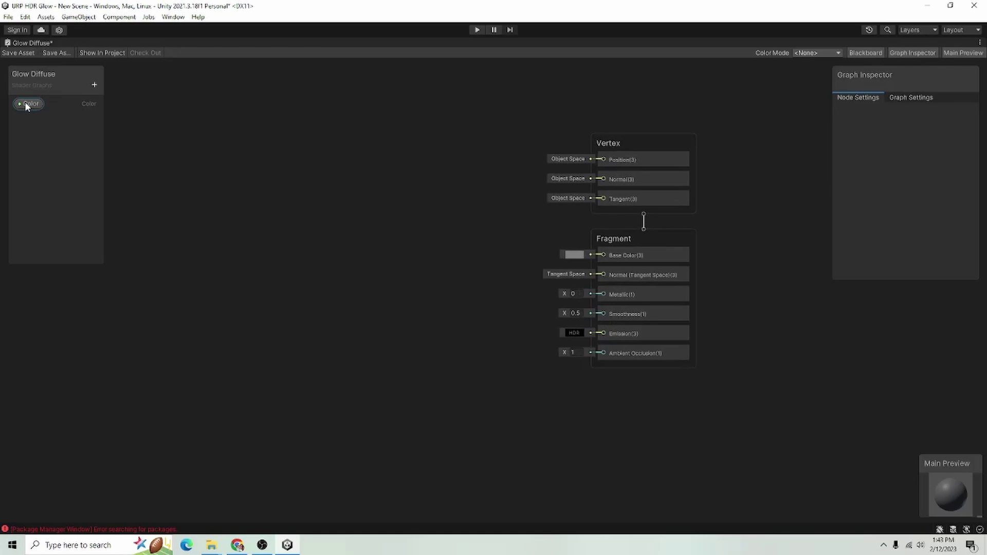
left_click_drag(24, 101, 442, 258)
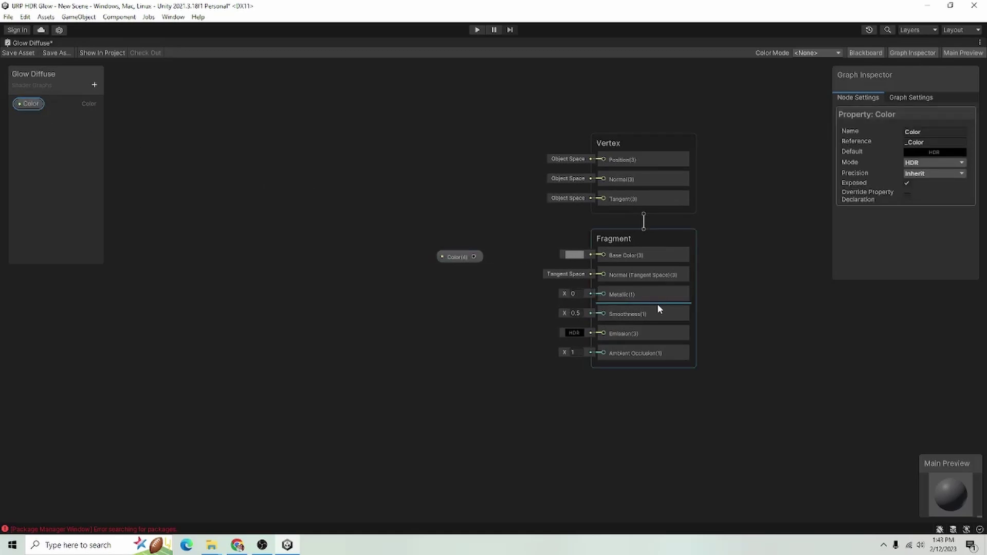
left_click_drag(643, 333, 639, 273)
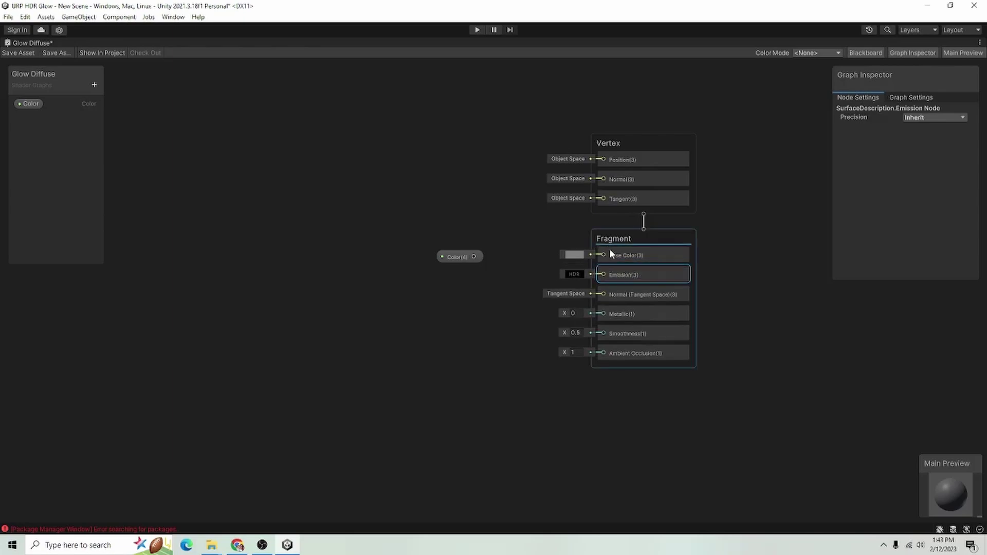
left_click_drag(453, 257, 624, 256)
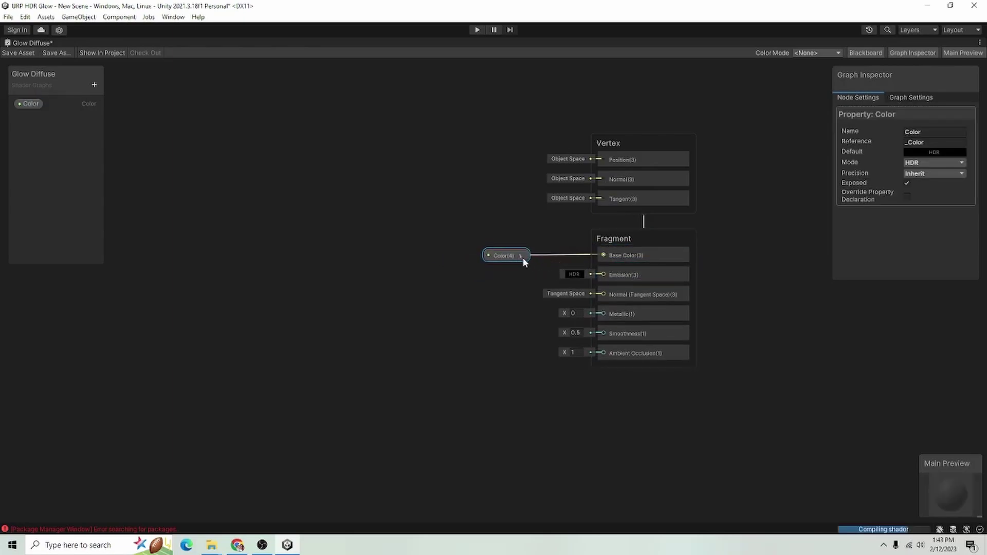
left_click_drag(523, 257, 614, 276)
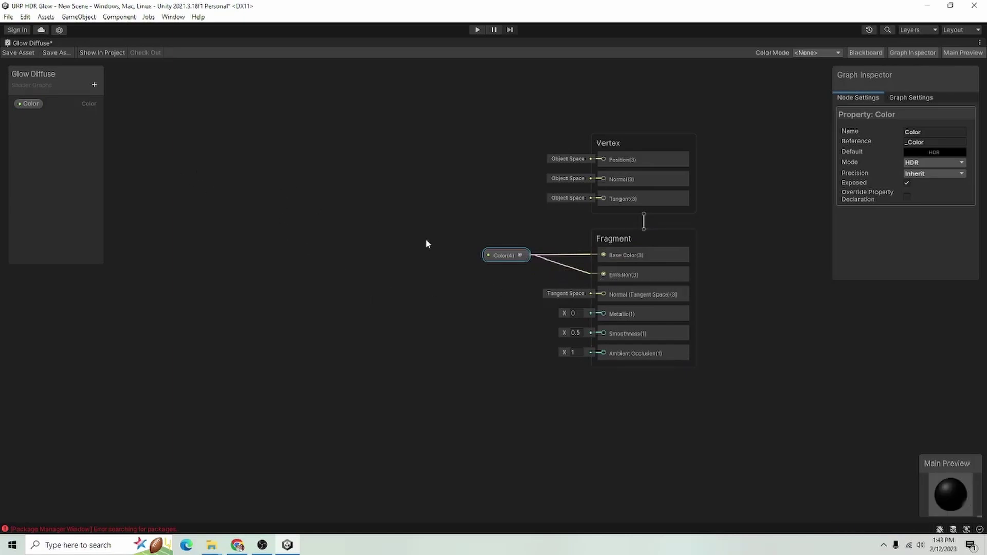
Step: Set the Color property's default to pure red and save the graph
left_click(915, 153)
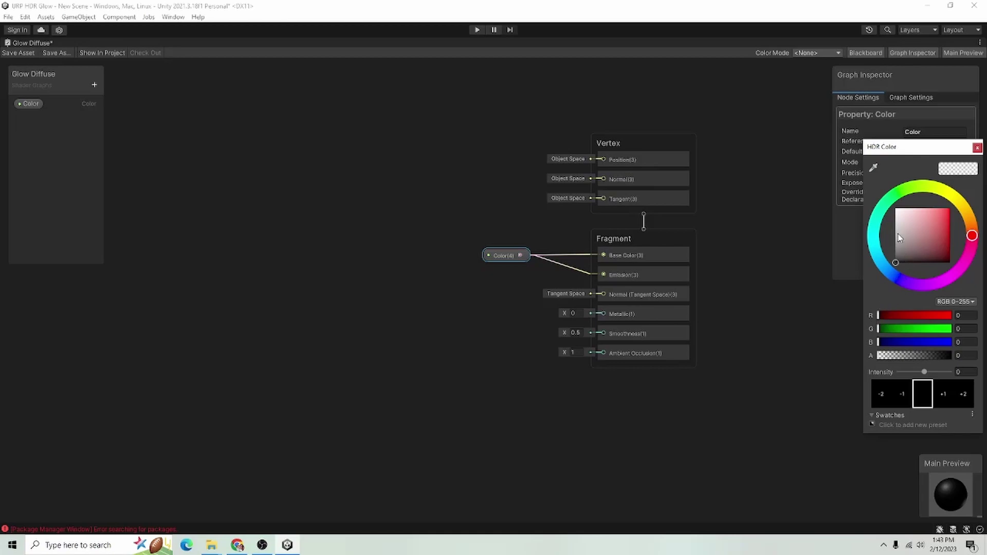
left_click_drag(899, 238, 950, 208)
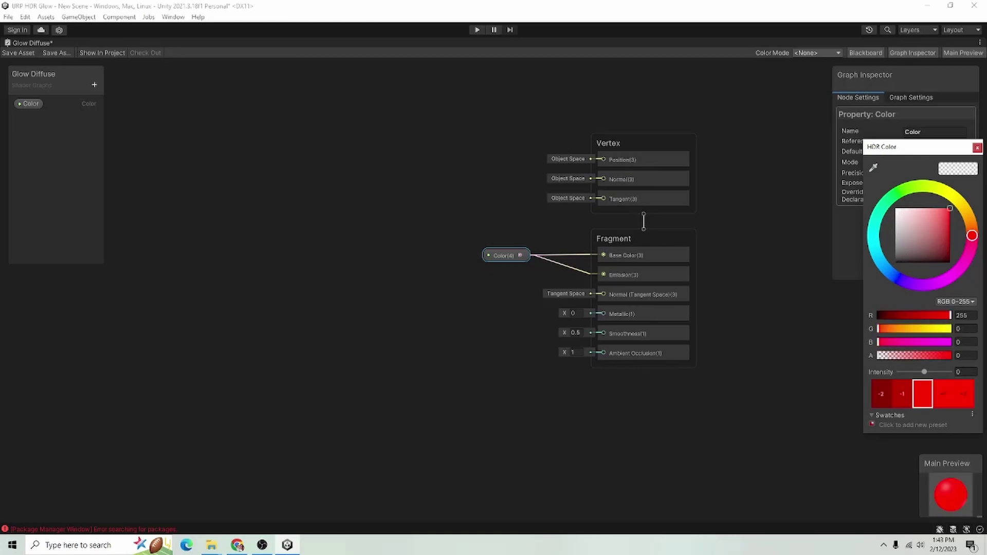
left_click(977, 148)
left_click(18, 52)
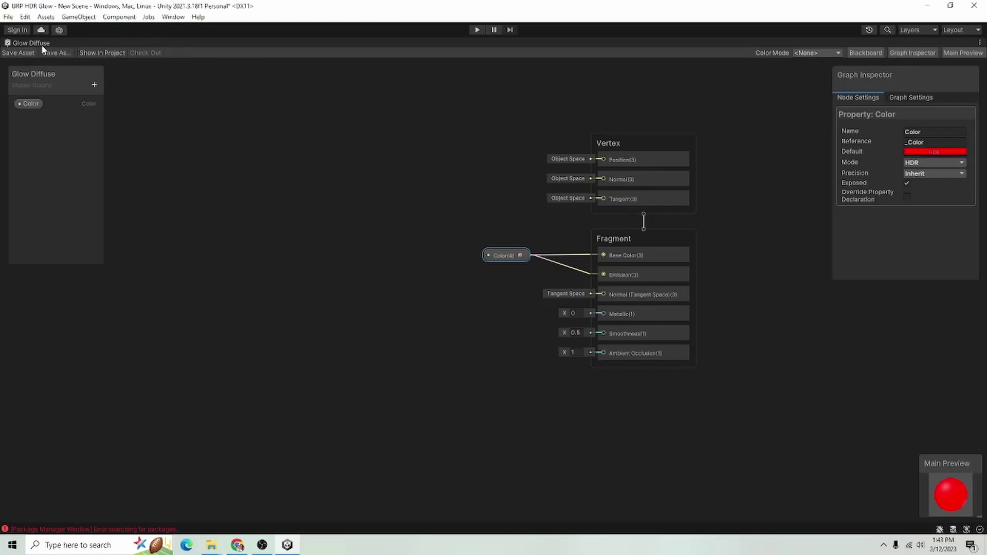
Step: Create a material from the Glow Diffuse shader, keeping its default name
double_click(43, 43)
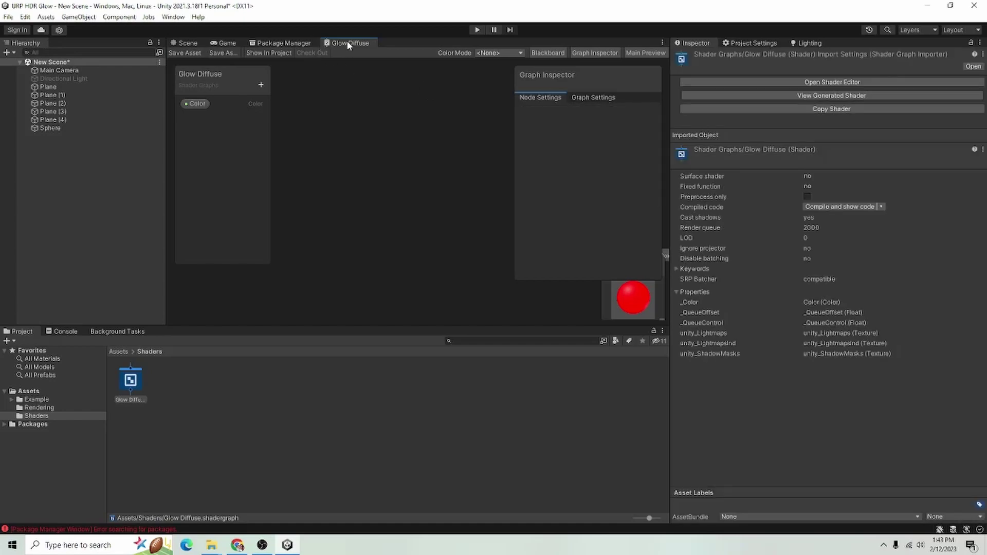
left_click(185, 44)
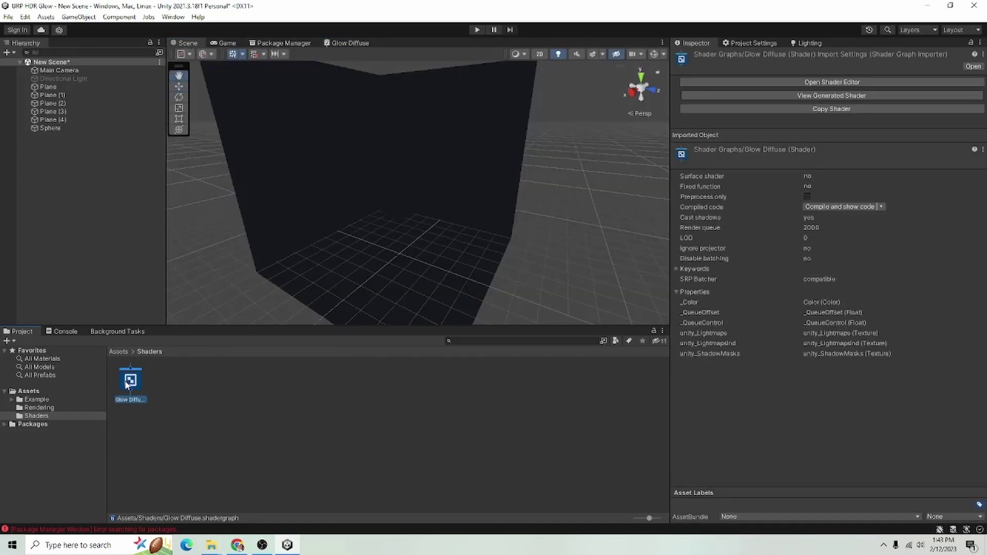
right_click(127, 384)
mouse_move(184, 120)
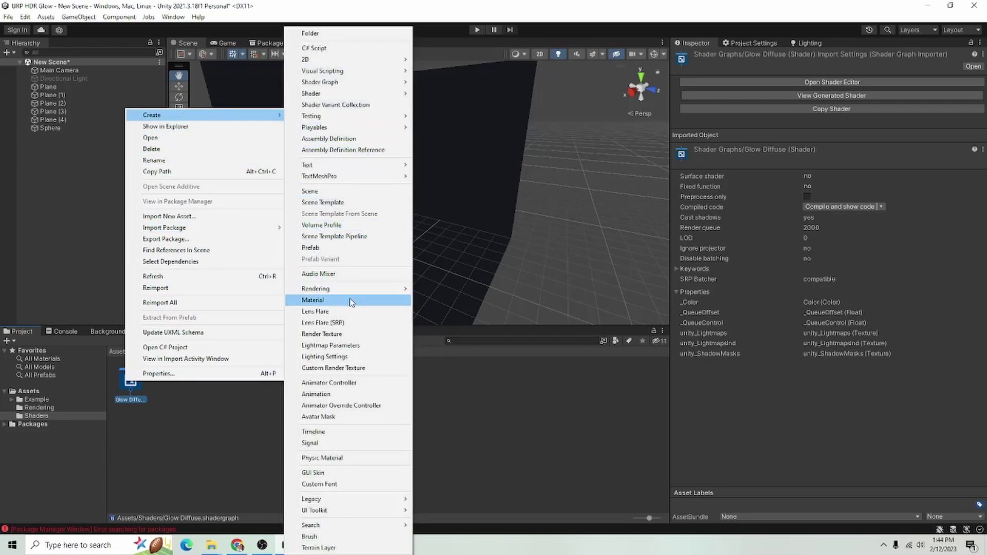
left_click(353, 300)
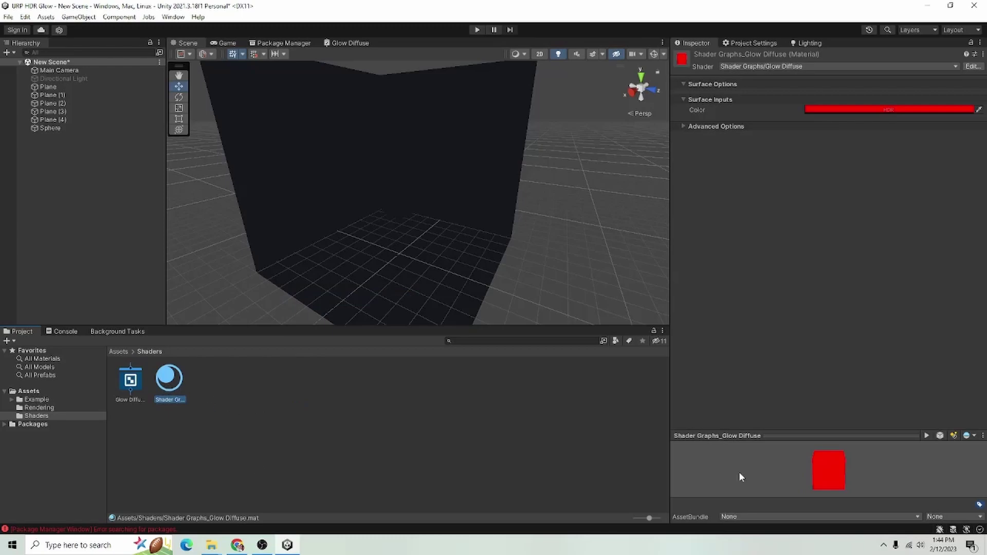
key("Return")
Step: Apply the red Glow Diffuse material to the Sphere and view it against the walls
left_click_drag(794, 465, 816, 469)
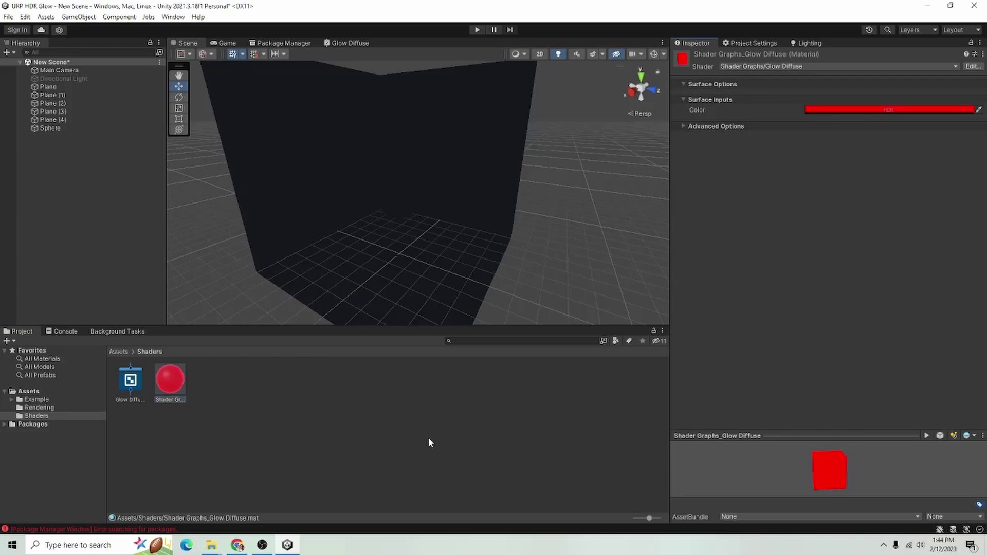
left_click(175, 360)
left_click_drag(175, 359, 60, 132)
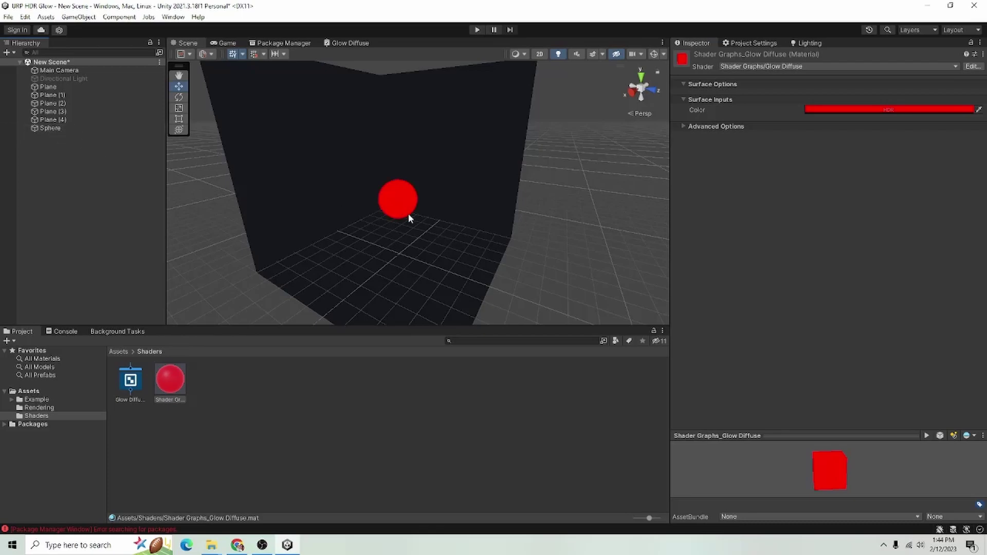
left_click_drag(408, 214, 505, 253, "alt")
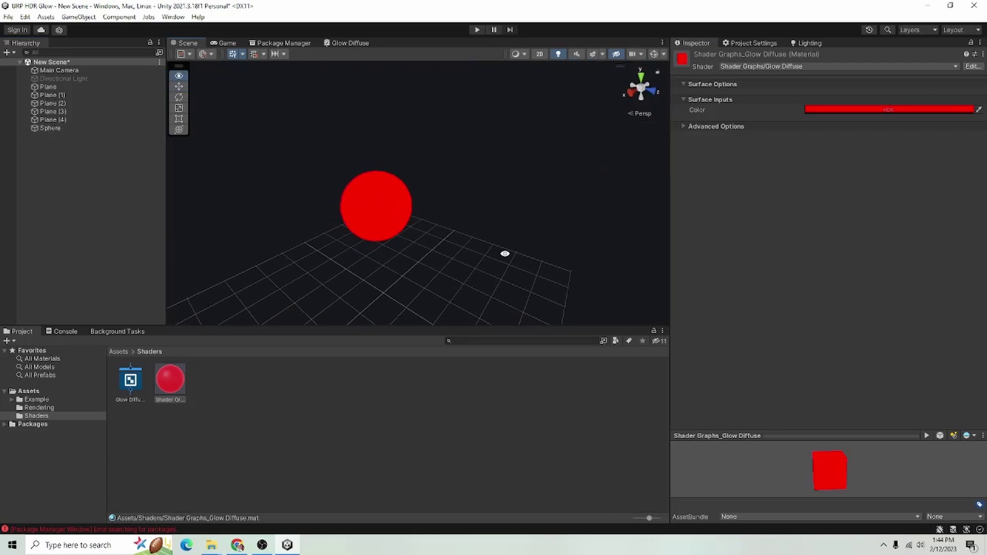
middle_click_drag(394, 203, 450, 205)
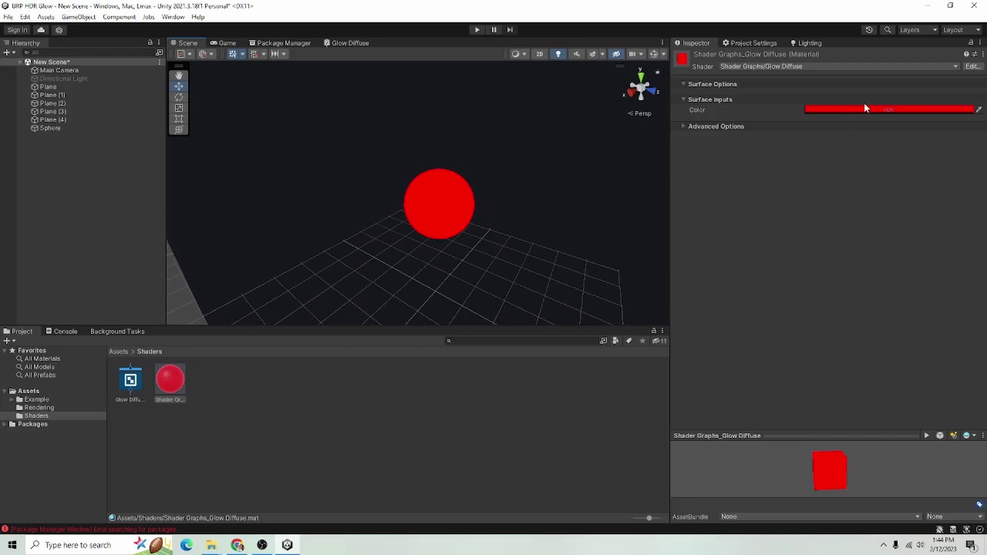
mouse_move(573, 291)
left_mouse_down("alt")
mouse_move(511, 304)
mouse_move(377, 161)
mouse_move(437, 245)
mouse_move(584, 307)
mouse_move(555, 297)
left_mouse_up("alt")
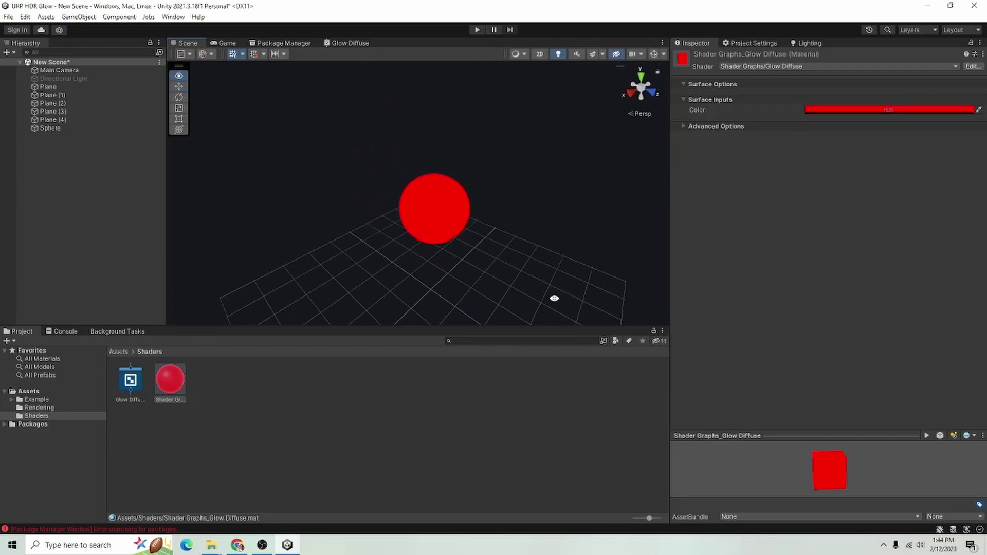
scroll(308, 185, "down", 2)
Step: Create an empty object named 'Global Post Processing'
right_click(76, 191)
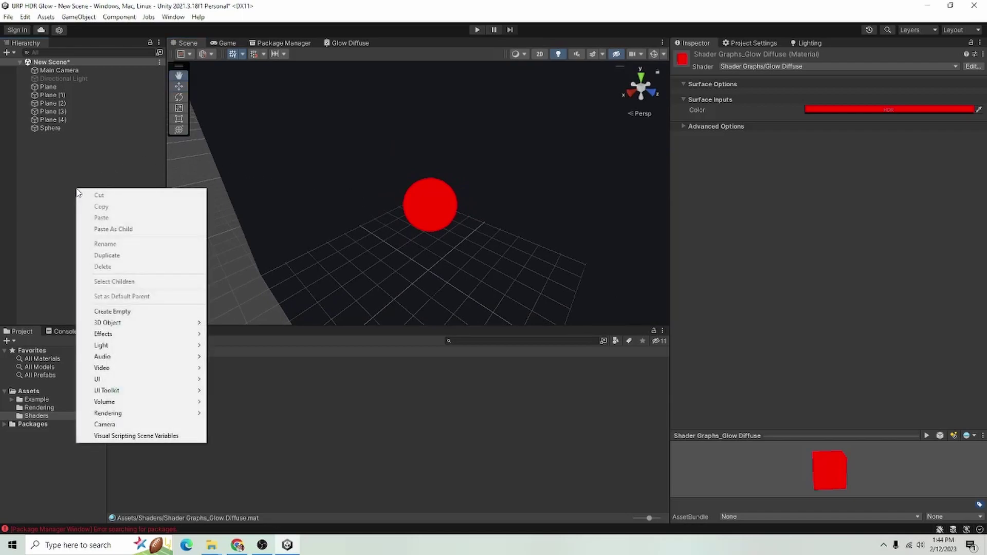
left_click(114, 312)
key("BackSpace")
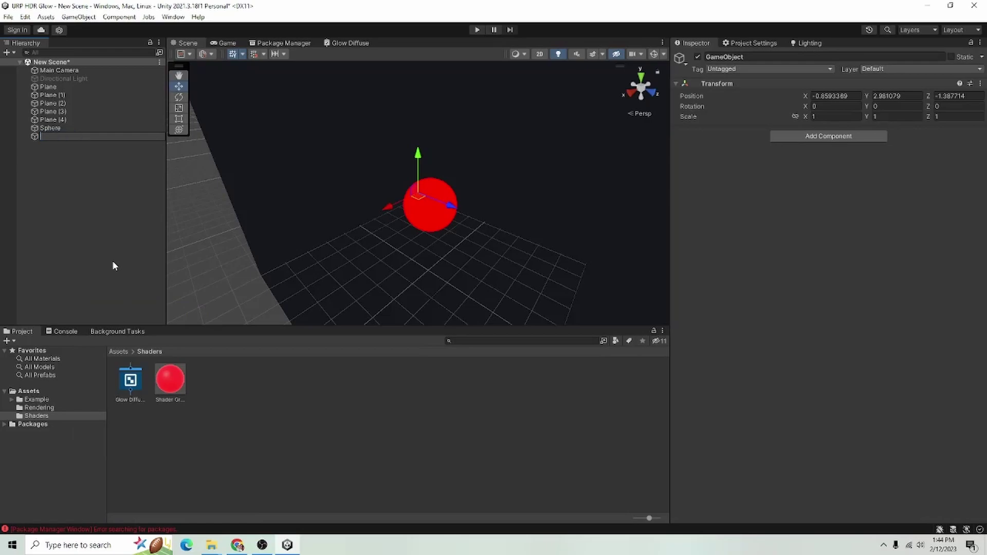
type("Global Post Processing")
key("Return")
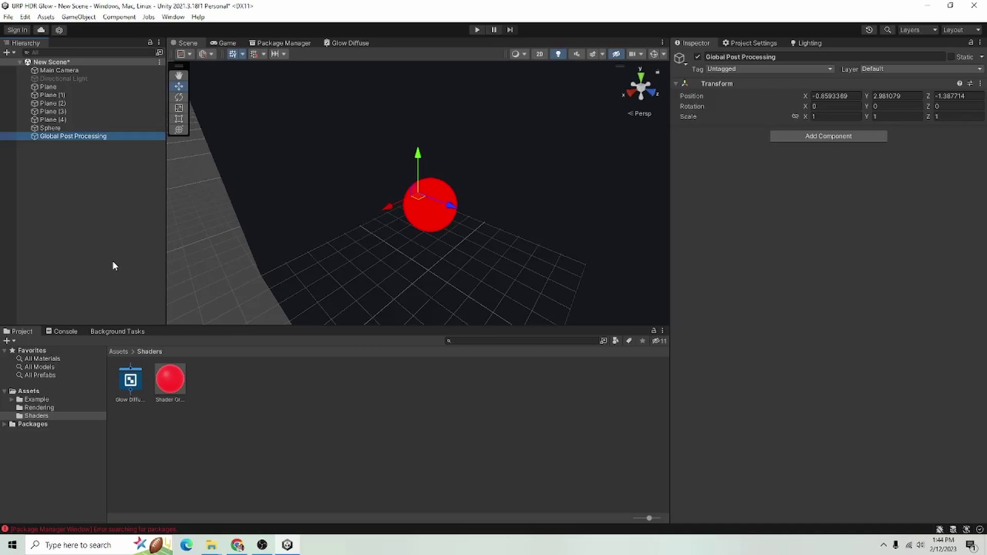
Step: Add a Volume component with a new profile and a Bloom override
left_click(837, 137)
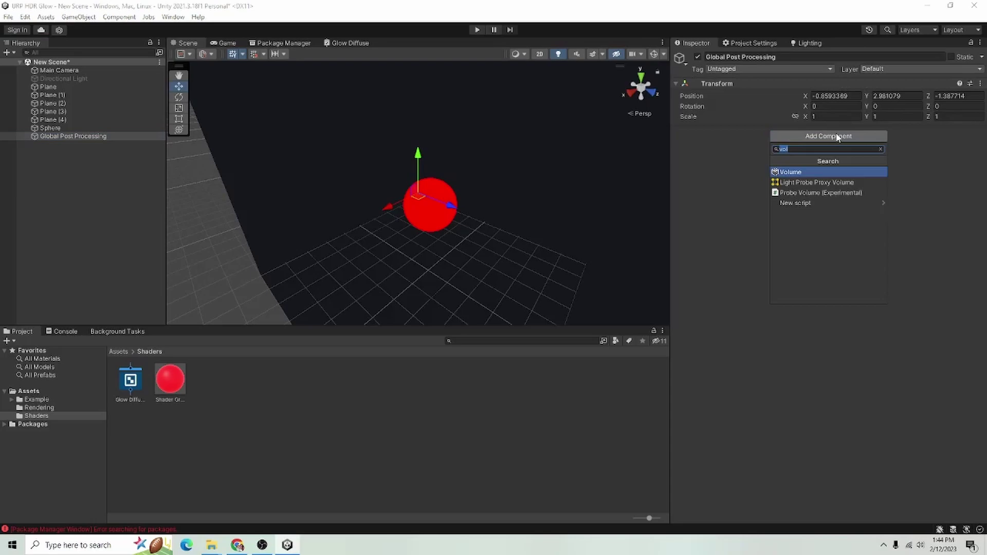
left_click(806, 173)
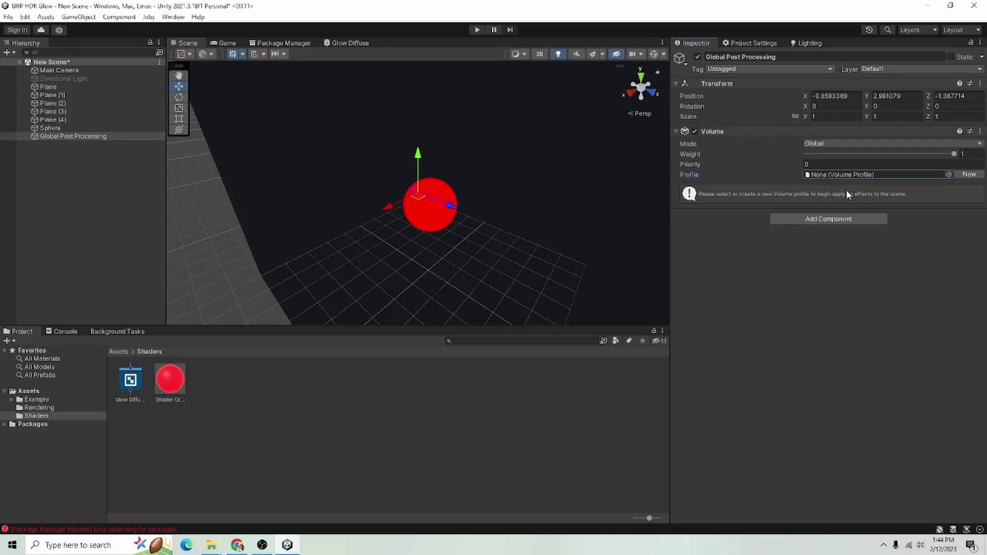
left_click(967, 175)
left_click(862, 214)
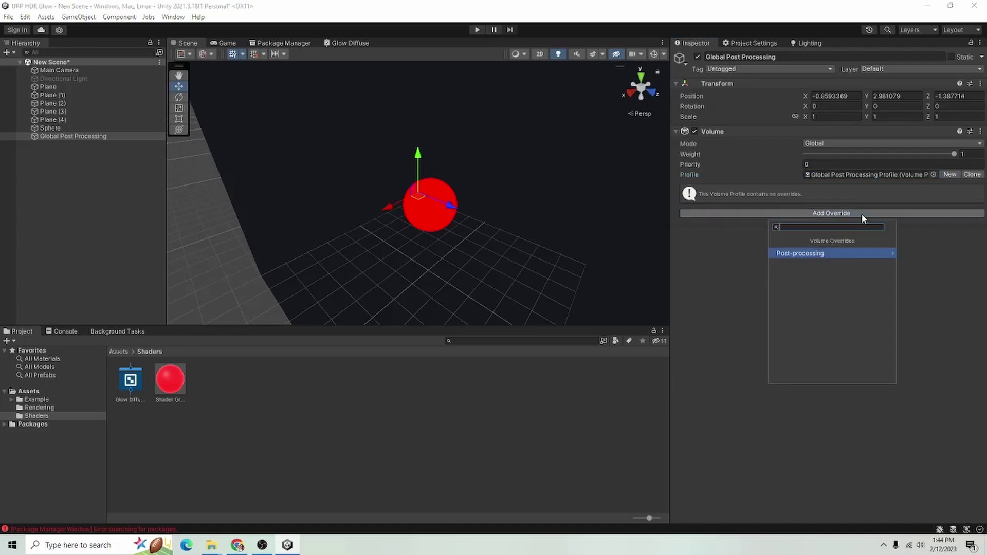
left_click(841, 253)
left_click(834, 255)
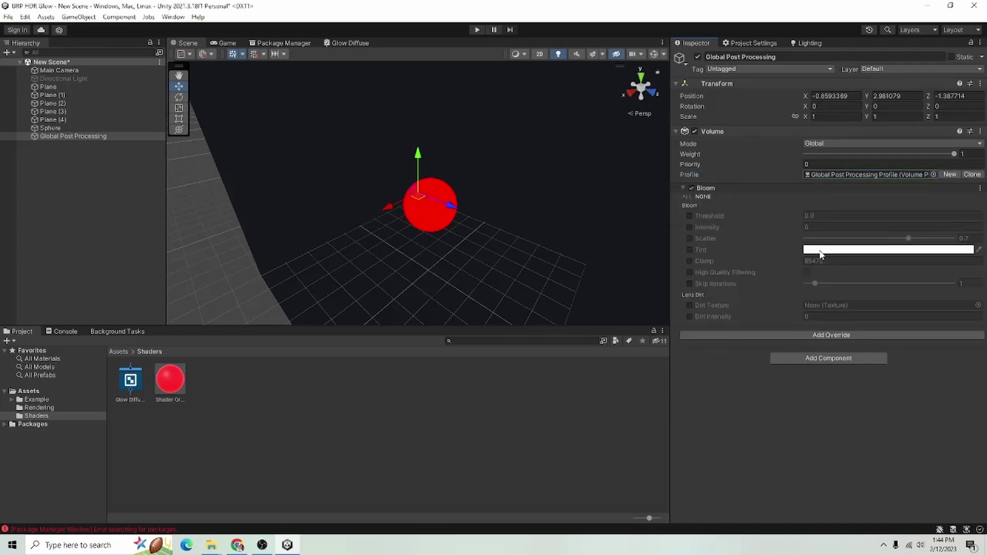
Step: Enable the Bloom Threshold (0.9) and Intensity overrides, setting Intensity to 1
left_click(689, 215)
left_click(690, 227)
left_click(807, 226)
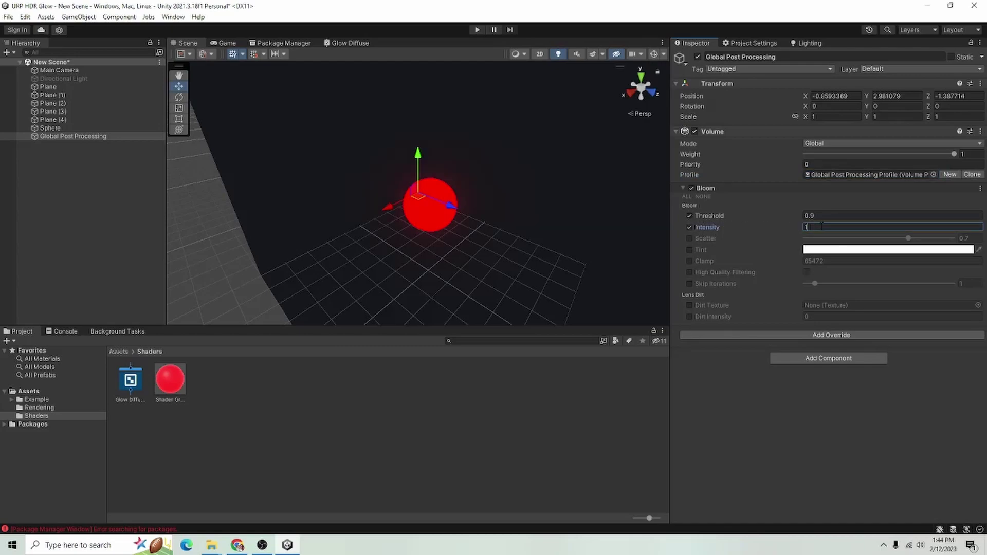
type("1")
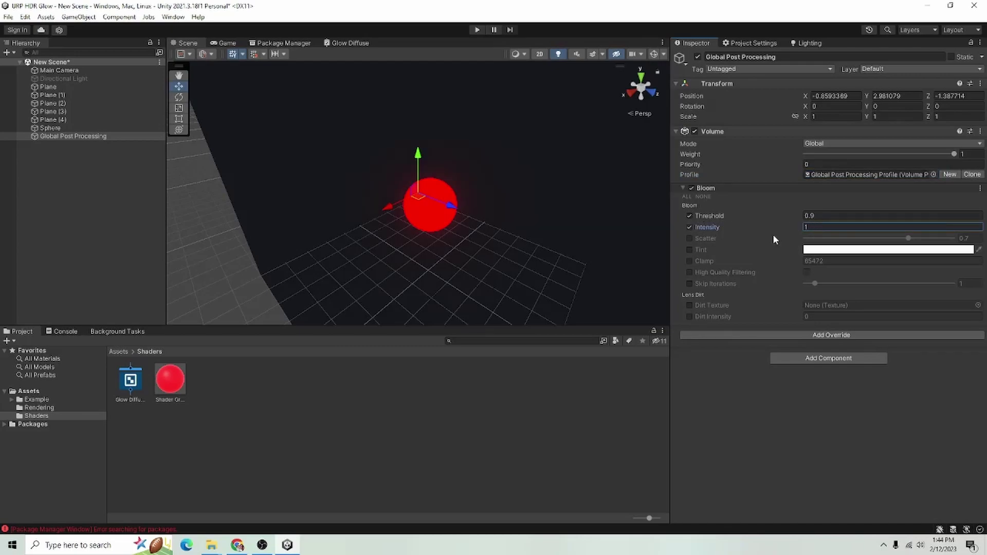
left_click(829, 215)
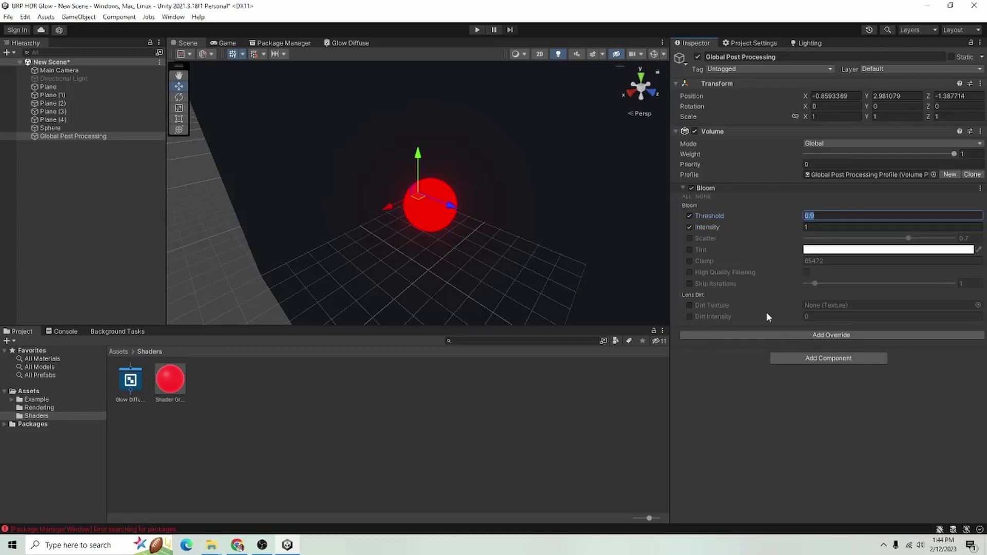
Step: Boost the Glow Diffuse material's red to HDR intensity 4 and preview it in the Game view
left_click(257, 427)
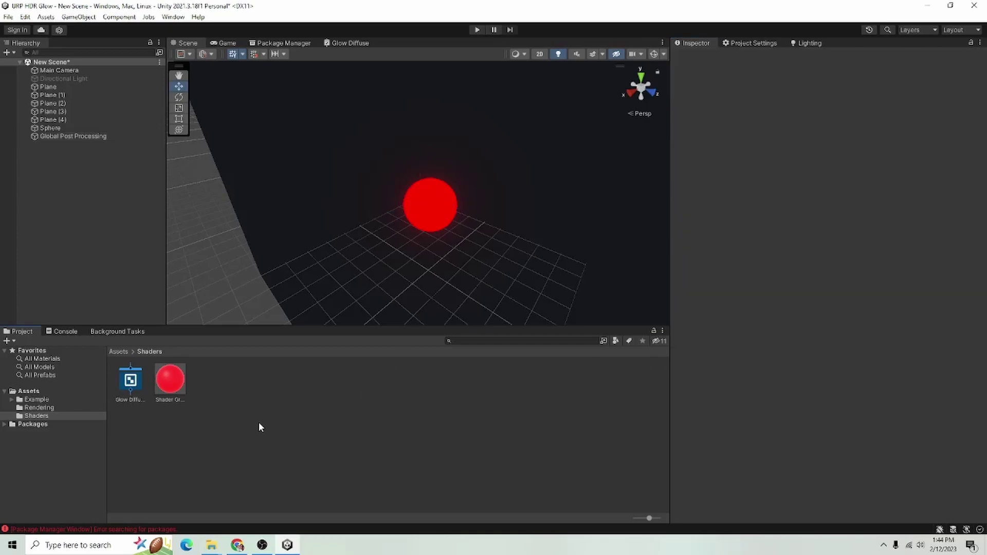
left_click(175, 374)
left_click(847, 111)
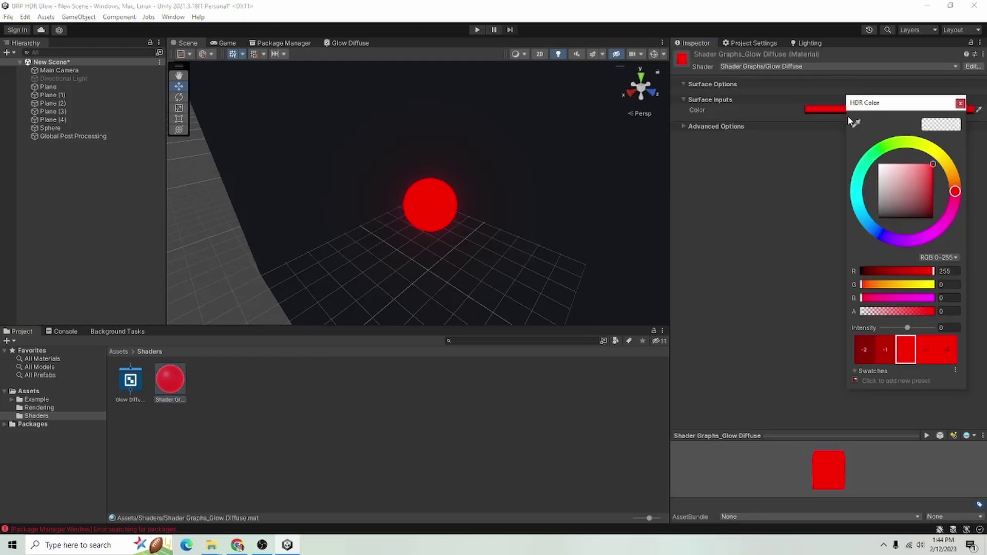
left_click(952, 348)
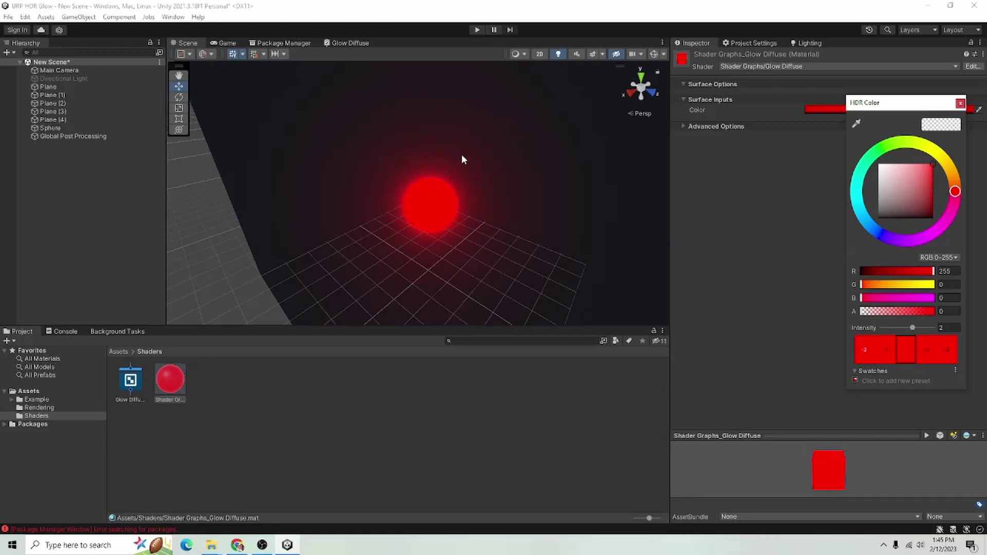
left_click(946, 351)
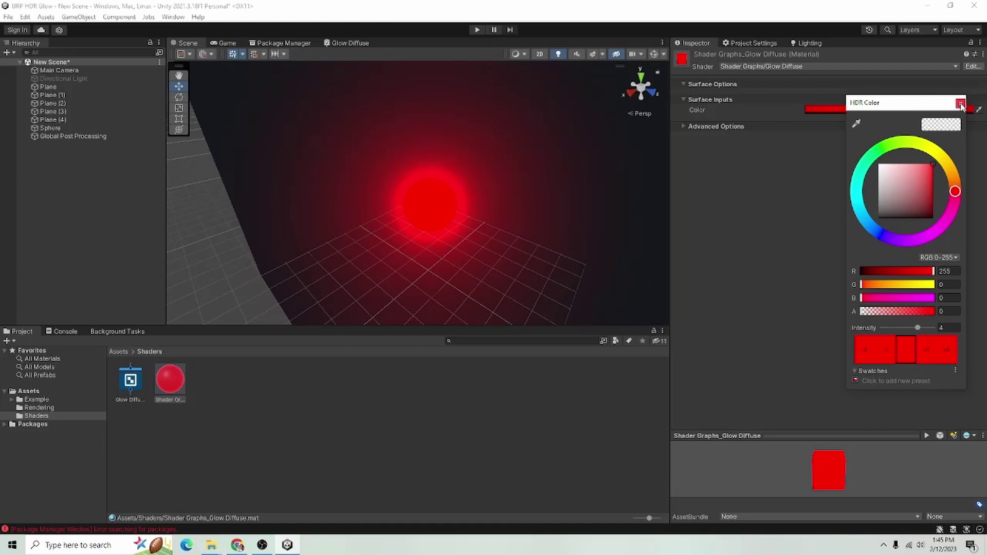
left_click(960, 103)
left_click(228, 44)
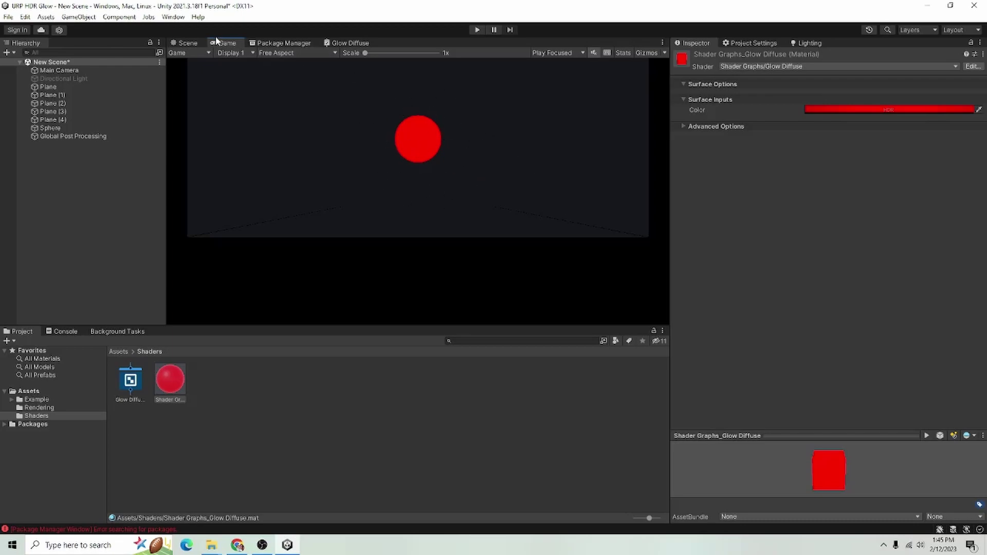
Step: Enable Post Processing on the Main Camera and preview the result in the Game view
left_click(189, 43)
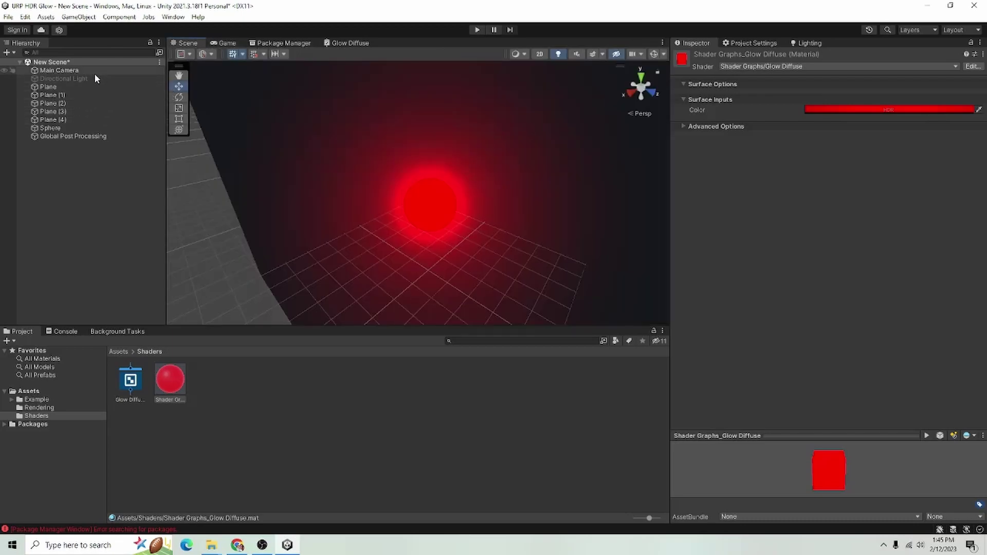
left_click(59, 71)
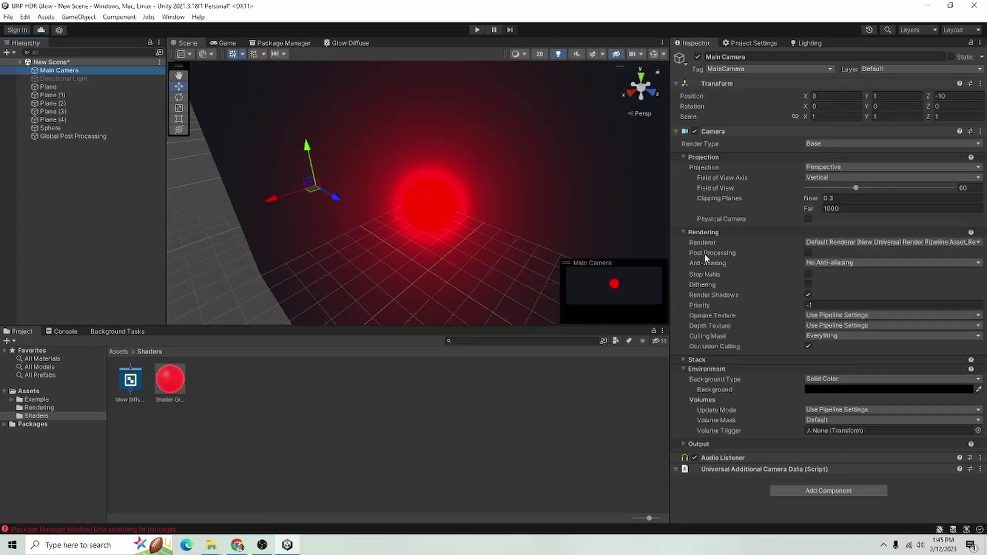
left_click(810, 251)
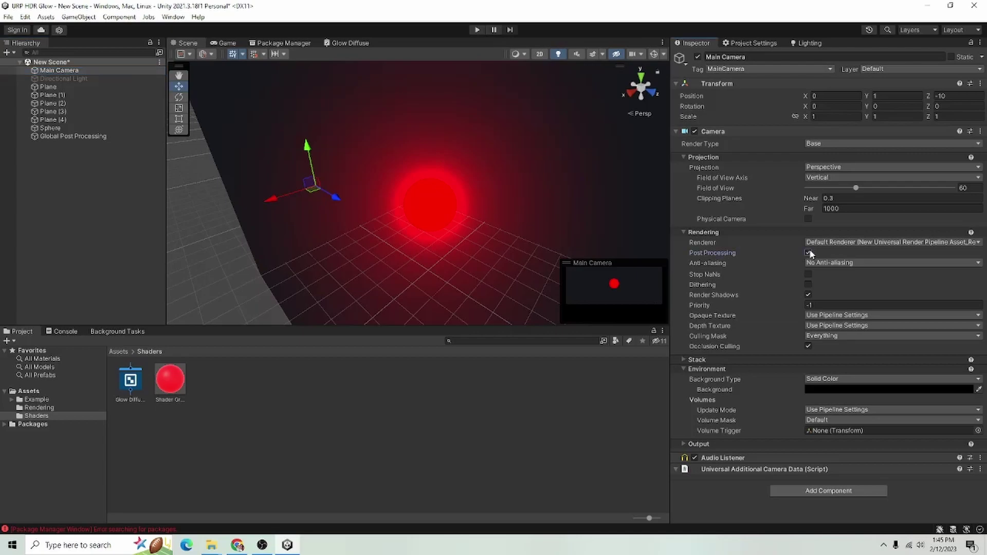
left_click(227, 43)
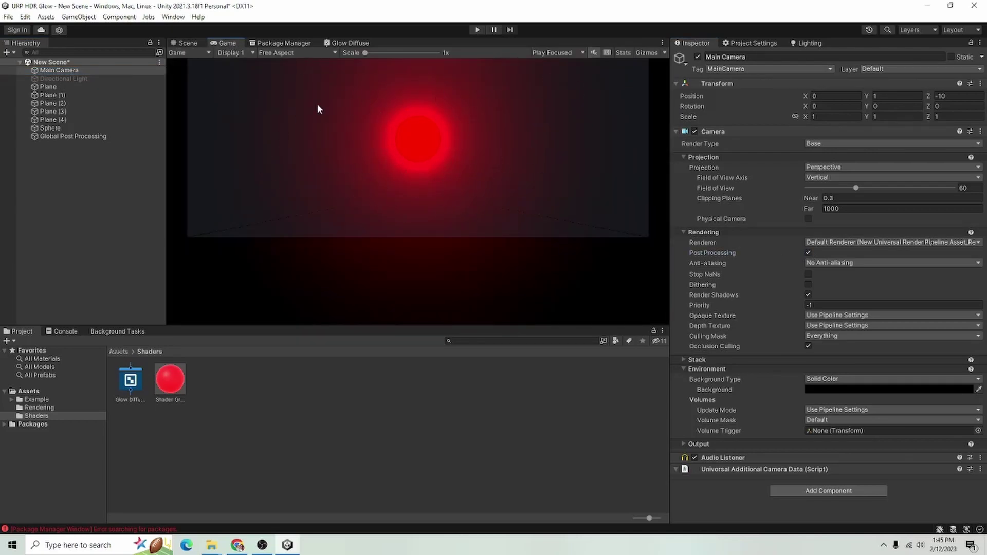
Step: Place the camera at (-1, 4.25, -10), tilted down 15 degrees, and check its render
left_click(186, 43)
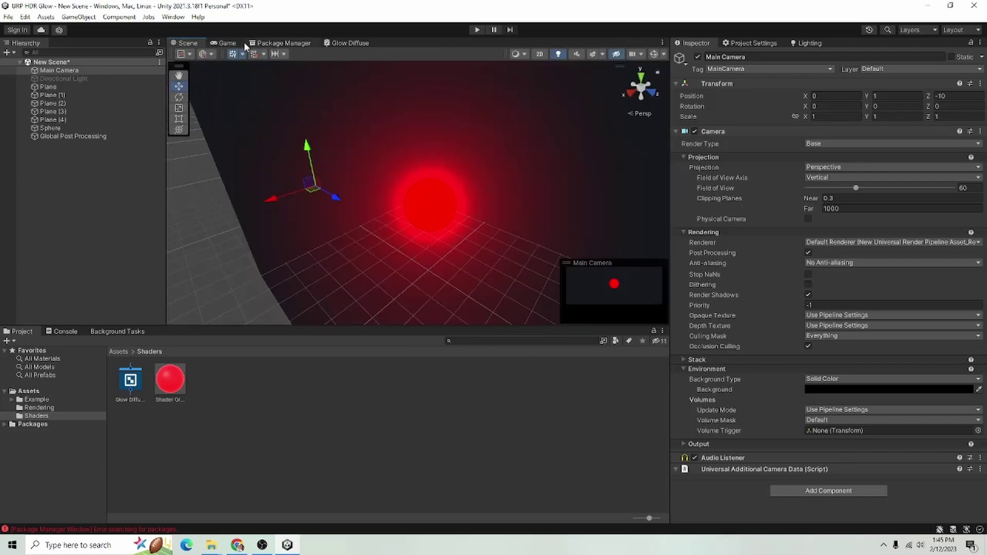
scroll(389, 222, "down", 5)
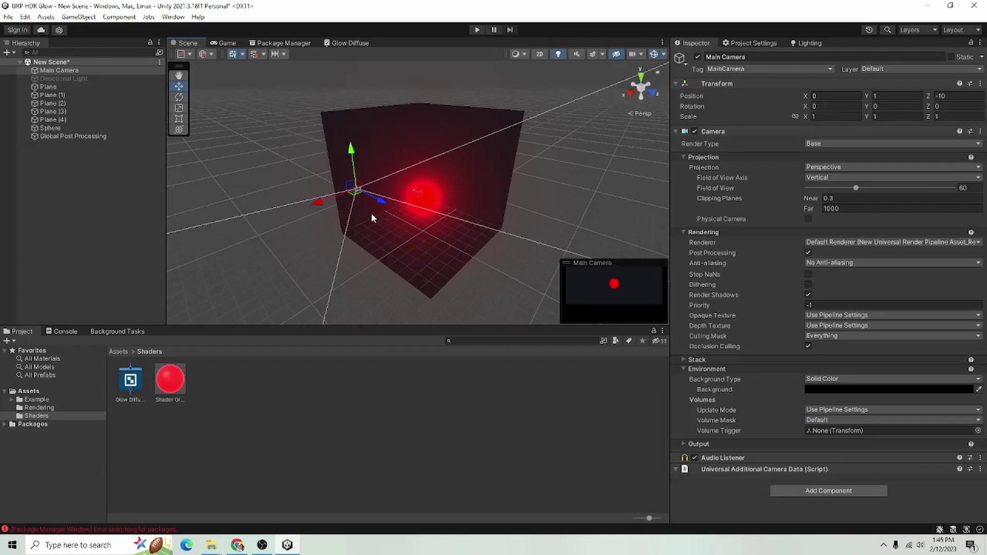
left_click_drag(371, 213, 341, 190, "alt")
key("e")
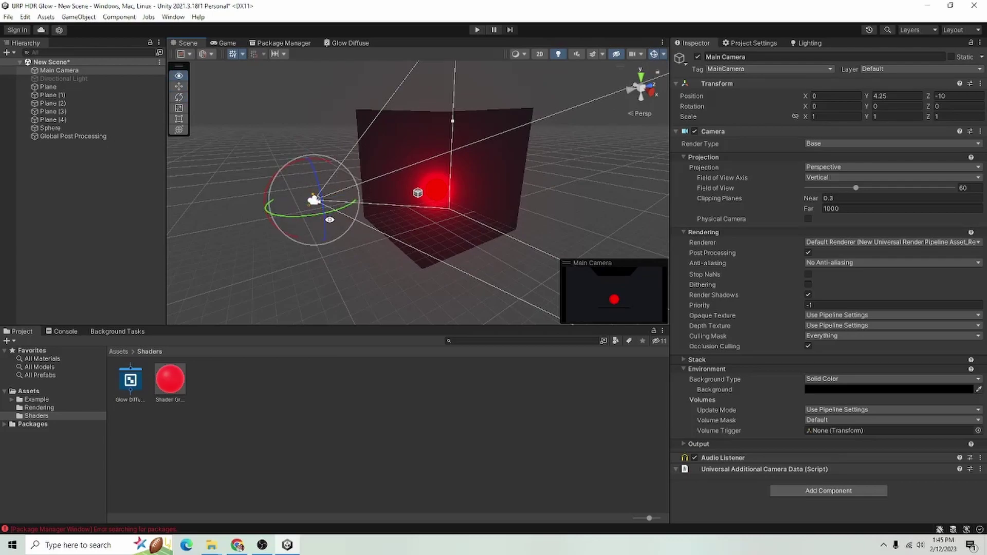
left_click_drag(280, 185, 367, 206, "alt")
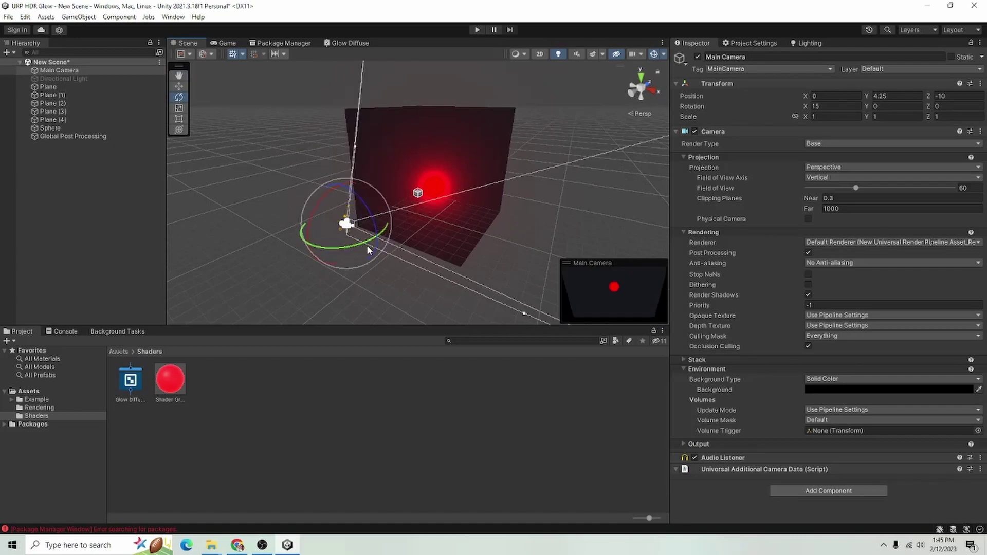
key("w")
mouse_move(375, 243)
left_mouse_down()
mouse_move(362, 237)
mouse_move(380, 239)
left_mouse_up()
left_click_drag(484, 260, 437, 240, "alt")
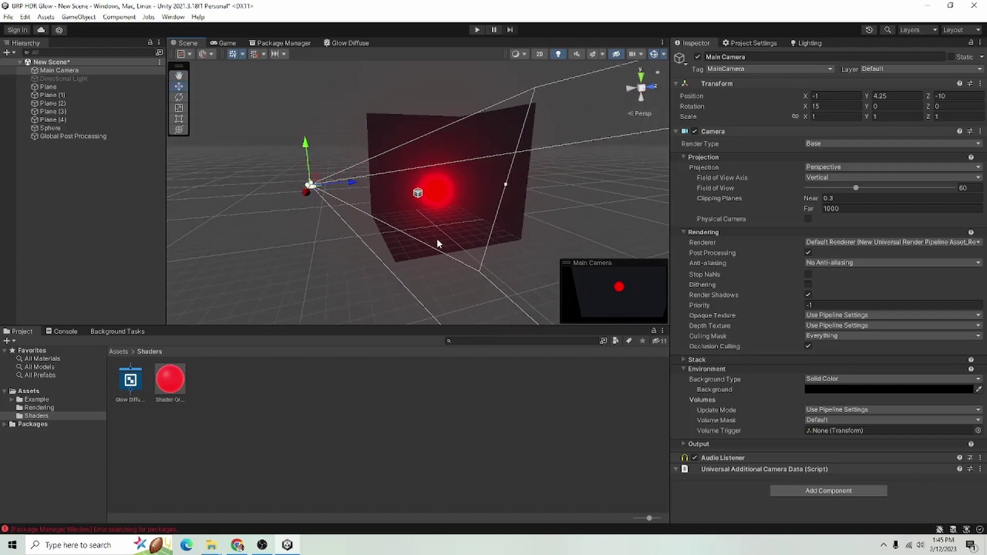
left_click(225, 43)
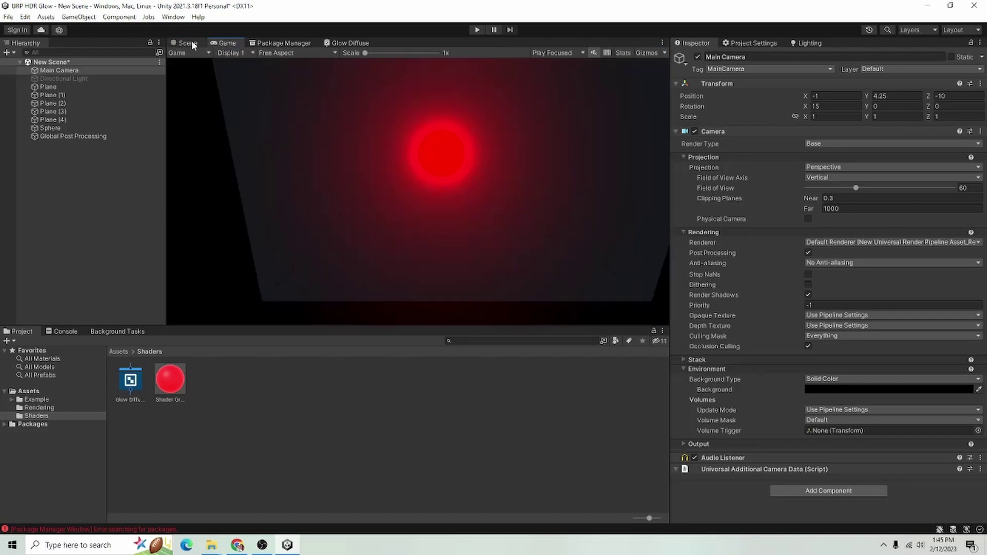
Step: Back in the Scene view, orbit into the box and select Global Post Processing to view its Bloom
left_click(193, 44)
left_click(324, 389)
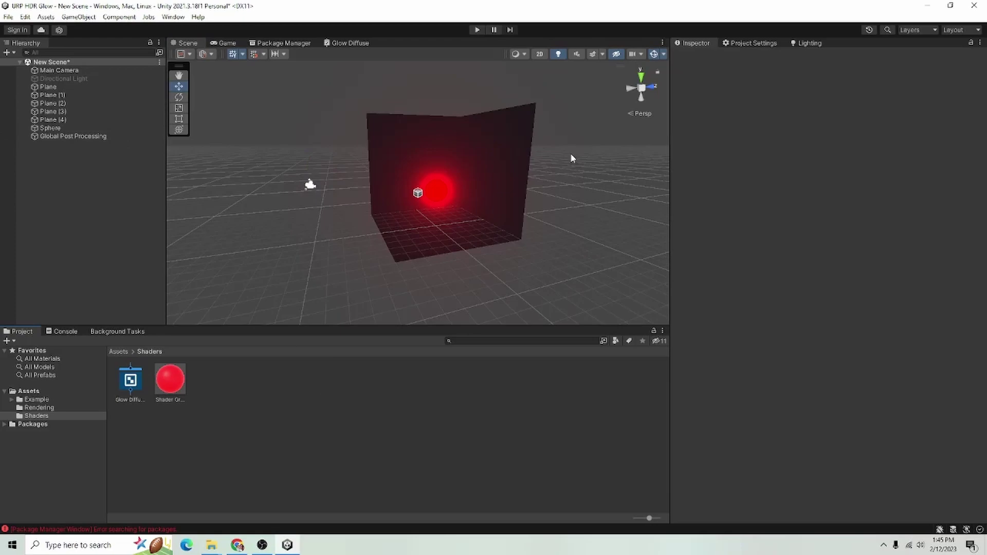
left_click_drag(573, 159, 411, 216, "alt")
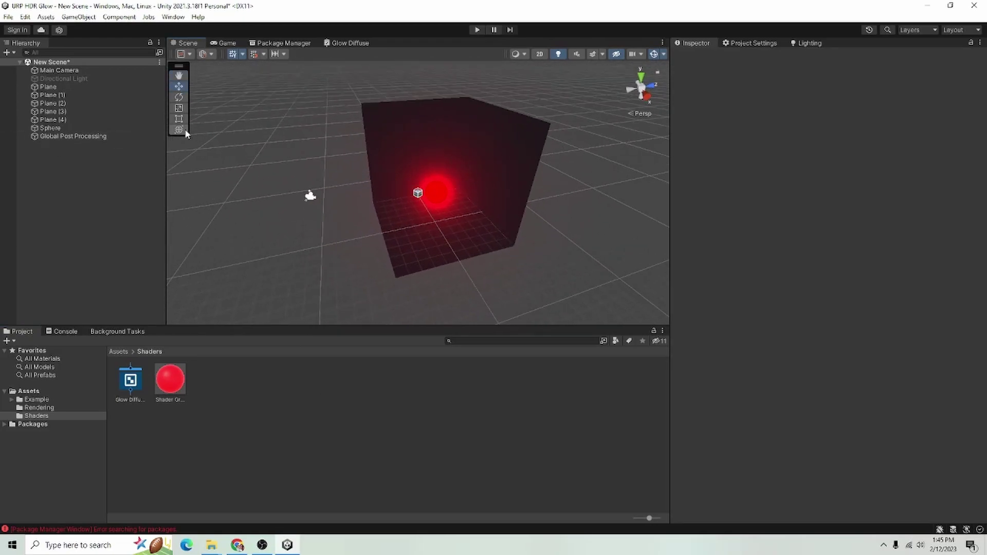
left_click(82, 129)
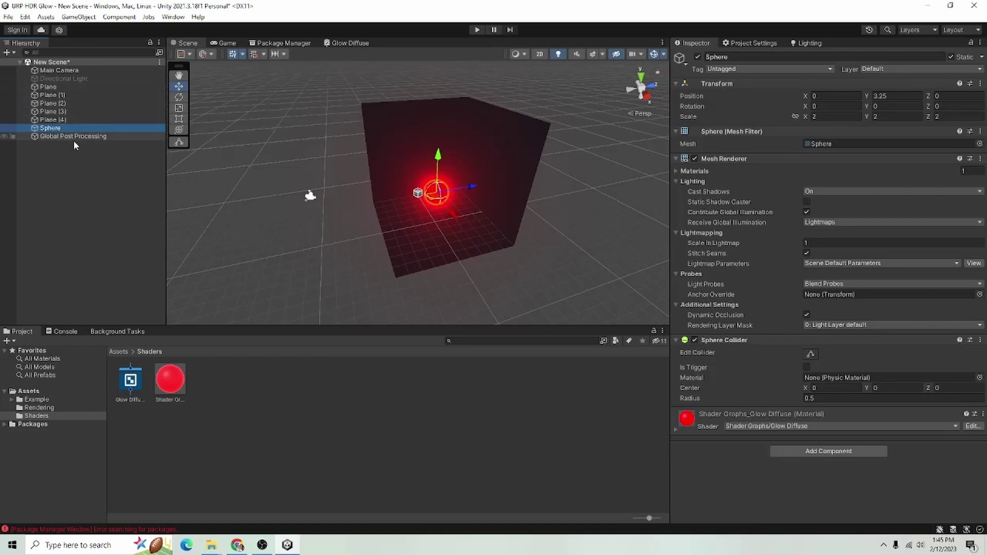
left_click(75, 137)
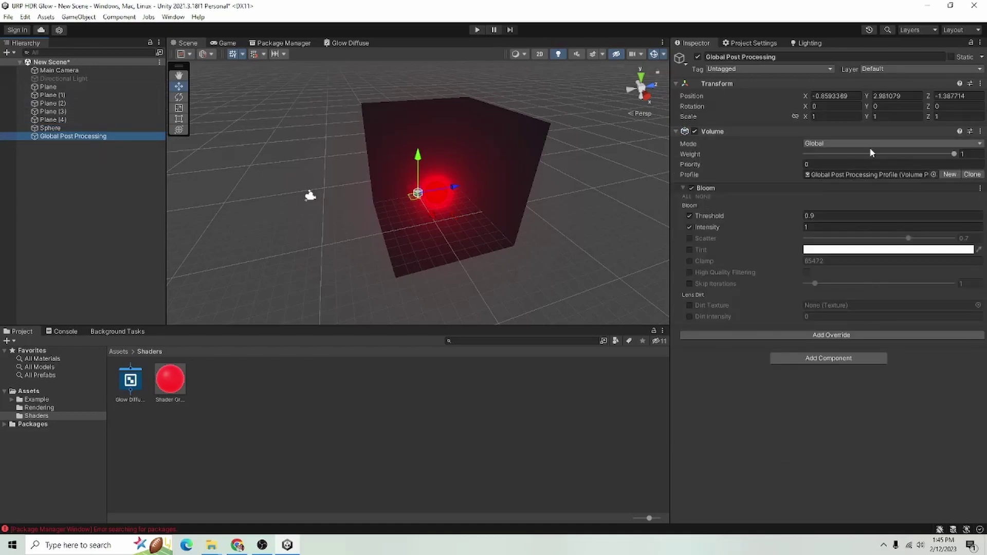
scroll(459, 205, "up", 5)
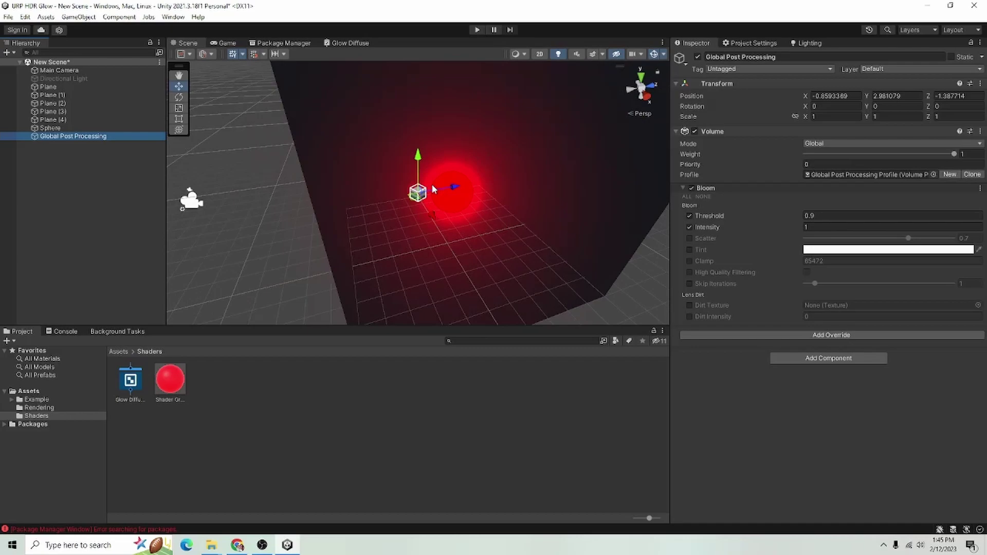
left_click(649, 72)
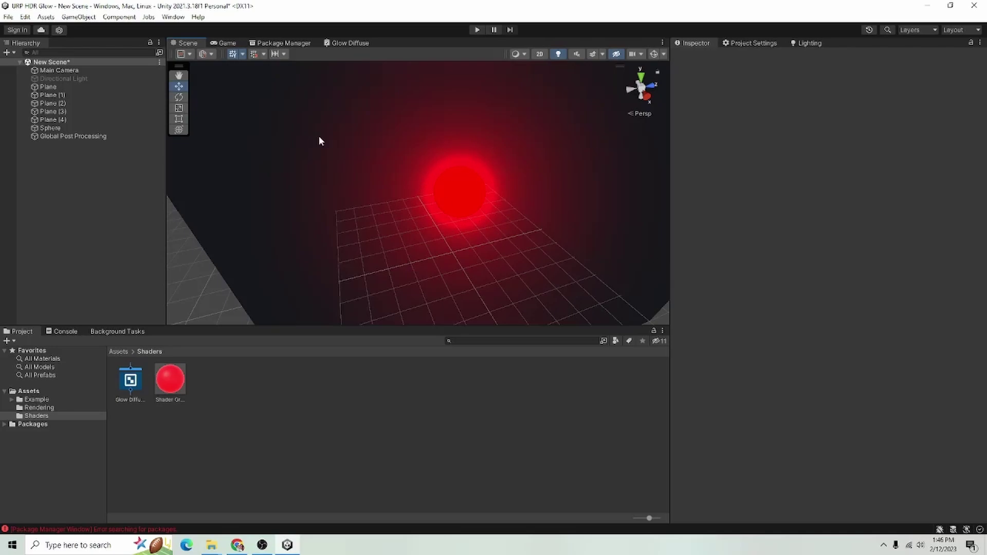
Step: Set the Global Post Processing Bloom Threshold to 3 and orbit to check the tighter glow
left_click(77, 136)
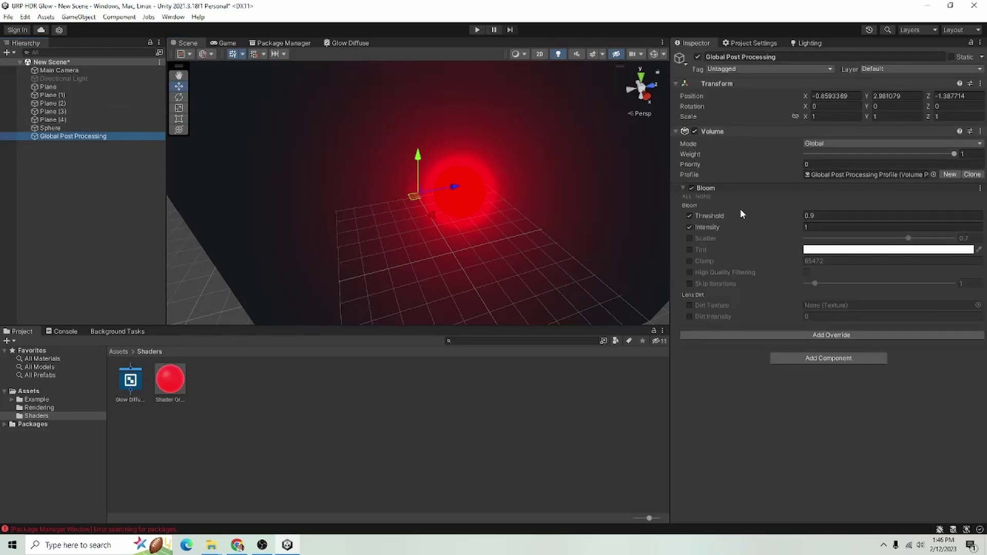
left_click(810, 218)
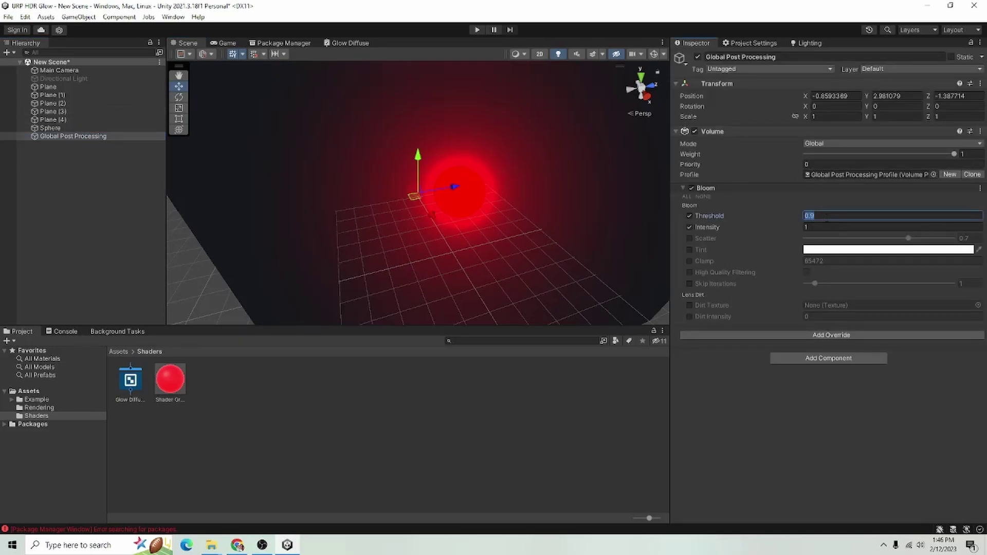
type("3")
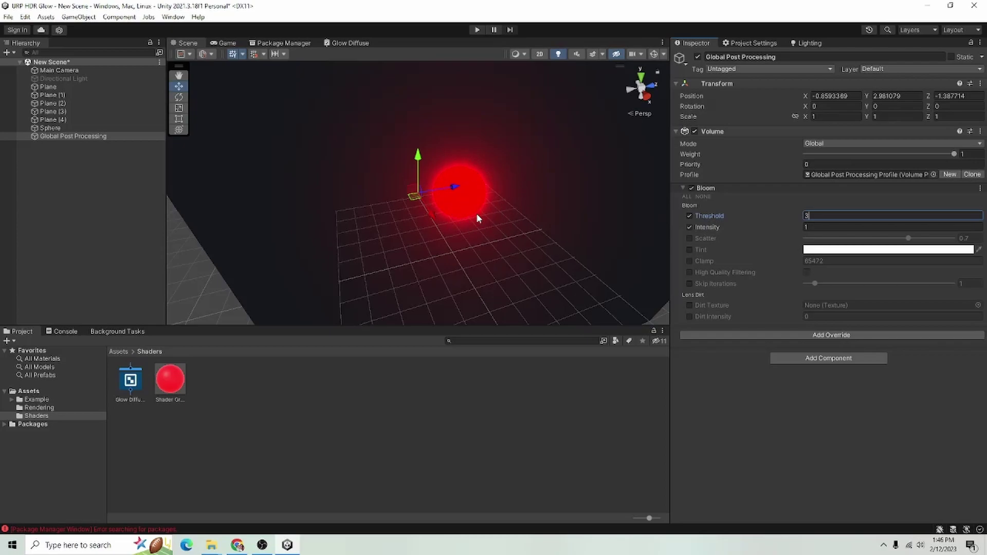
left_click_drag(417, 297, 406, 247, "alt")
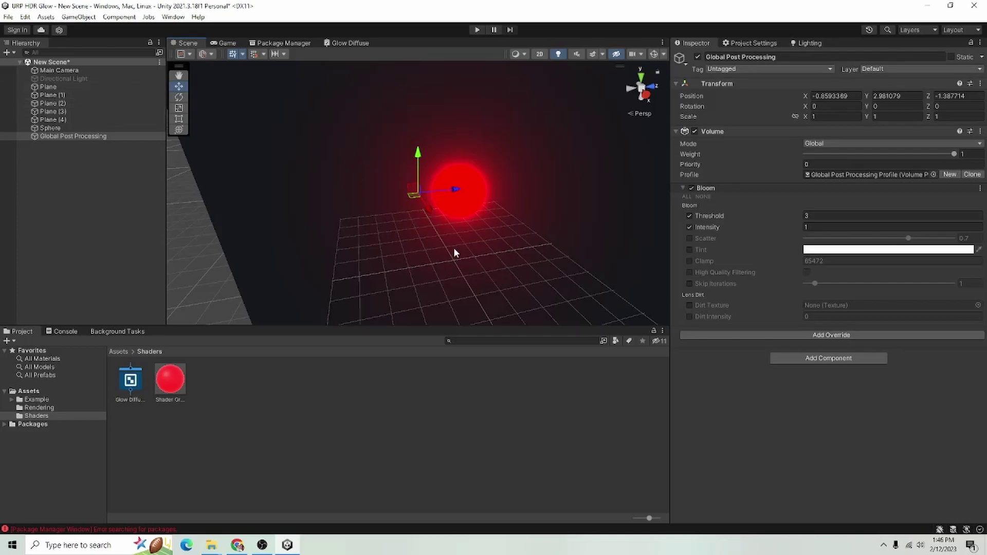
Step: Generate baked lighting so the red glow tints the walls and floor, then select the sphere
left_click(808, 43)
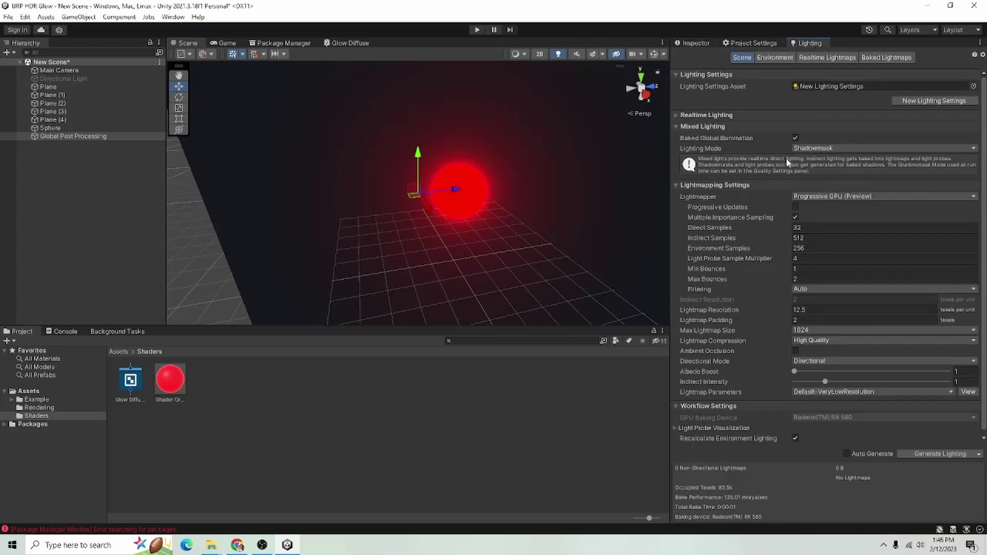
scroll(940, 119, "down", 1)
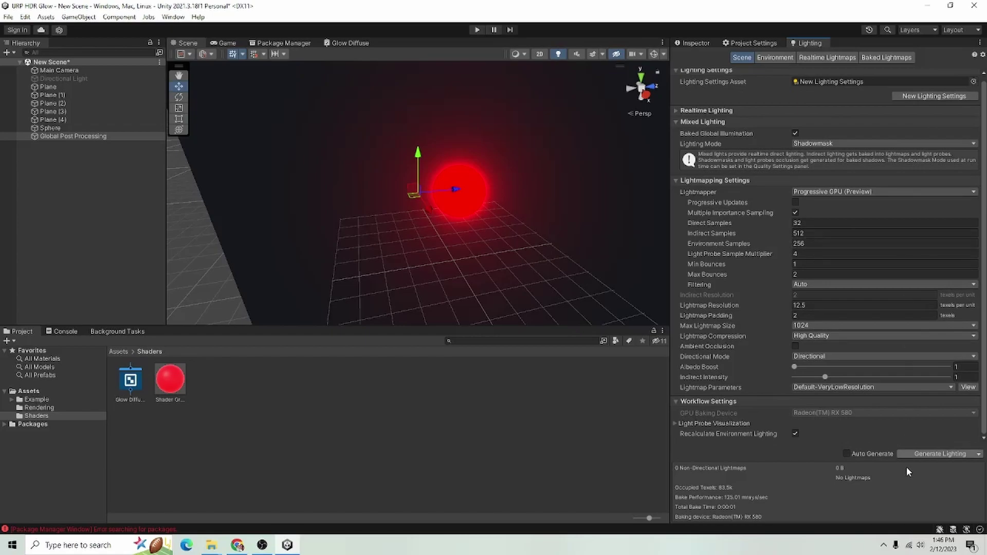
left_click(941, 455)
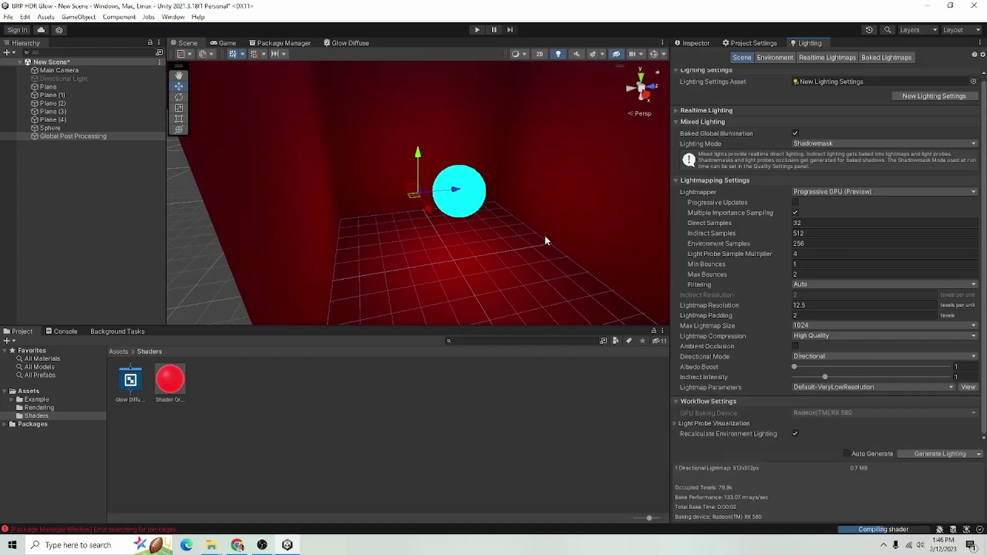
left_click_drag(574, 240, 412, 202, "alt")
left_click(479, 200)
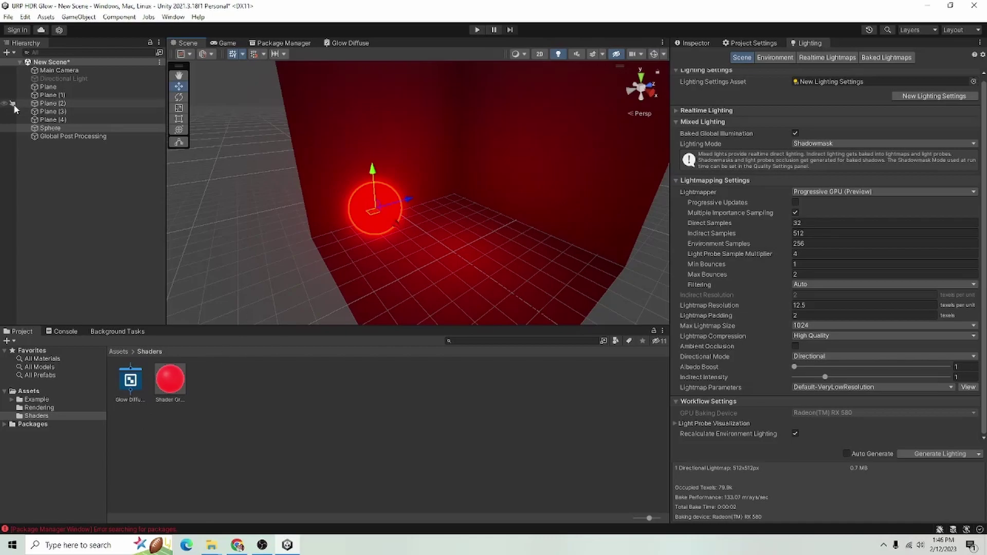
Step: Duplicate the sphere and move Sphere (1) back toward the rear wall and higher up
left_click(48, 128)
key("ctrl+d")
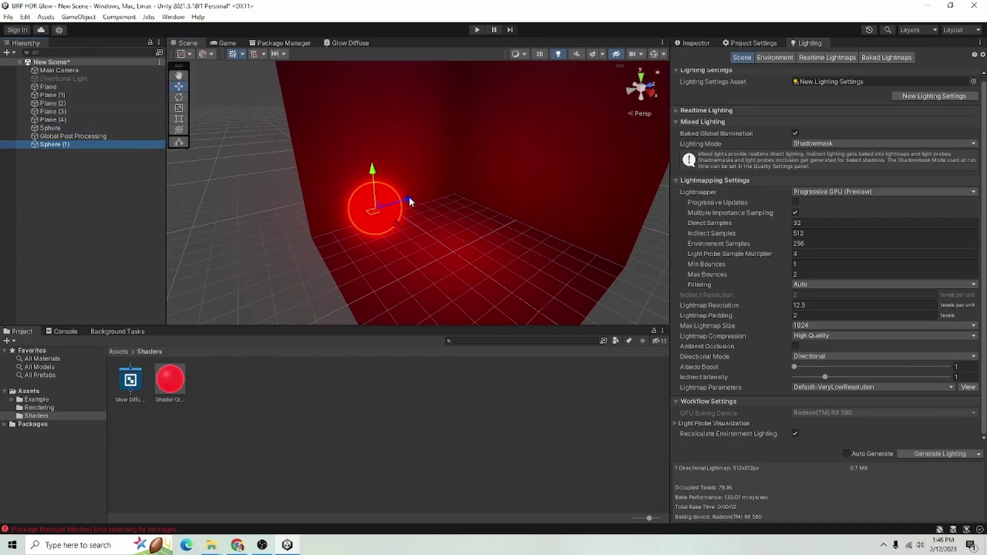
left_click_drag(409, 201, 548, 245)
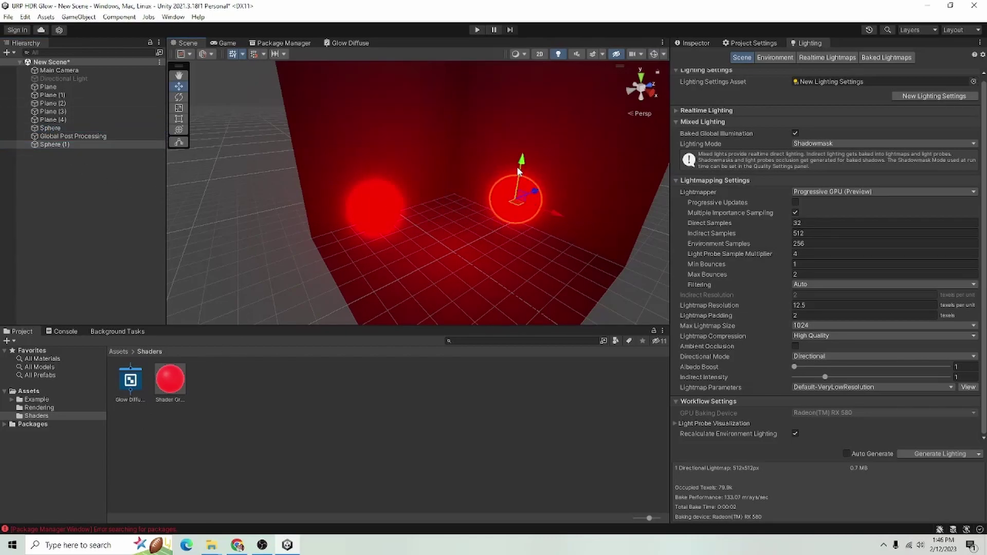
left_click_drag(517, 166, 535, 104)
left_click_drag(521, 171, 534, 98)
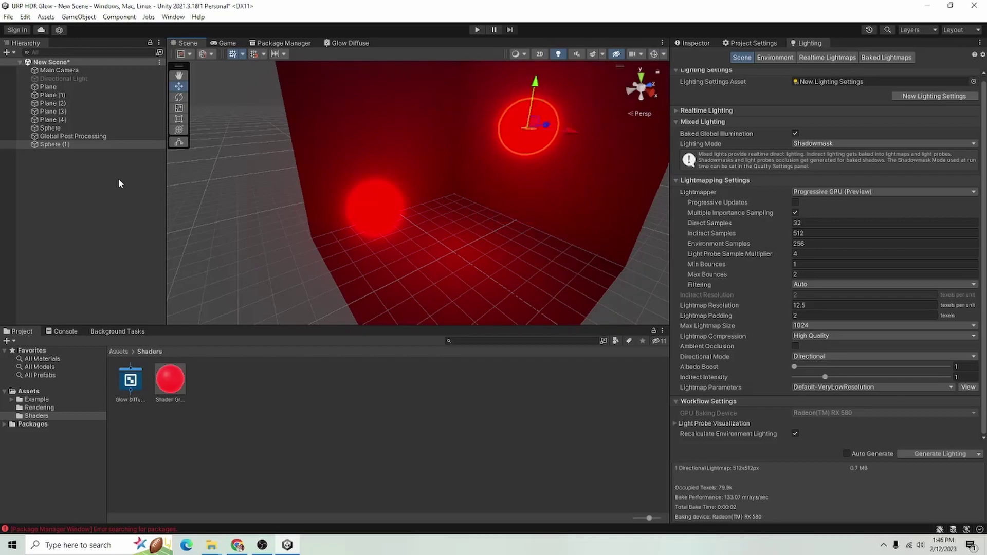
Step: Duplicate Sphere (1) into Sphere (2) and lower it toward the floor
key("ctrl+d")
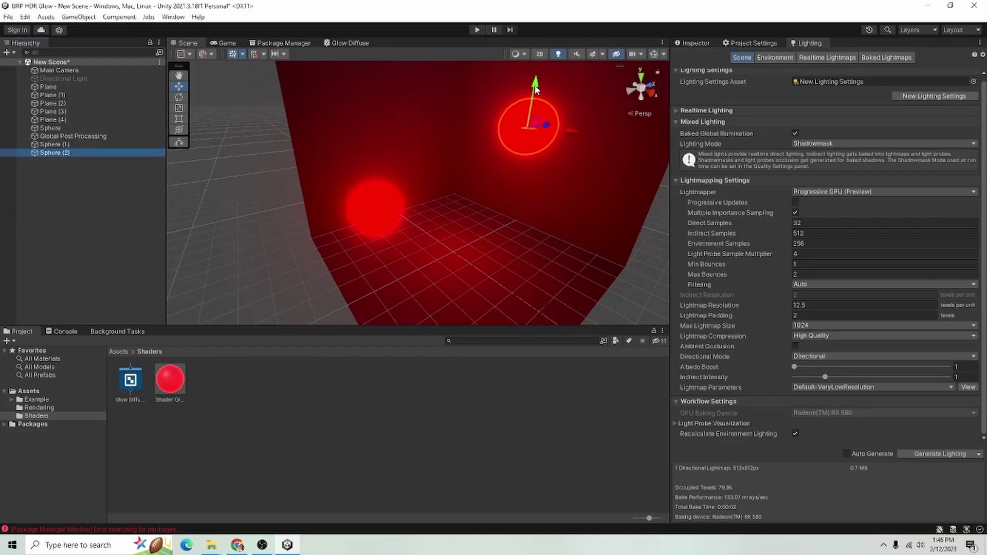
left_click_drag(535, 90, 532, 259)
left_click_drag(419, 269, 377, 268, "alt")
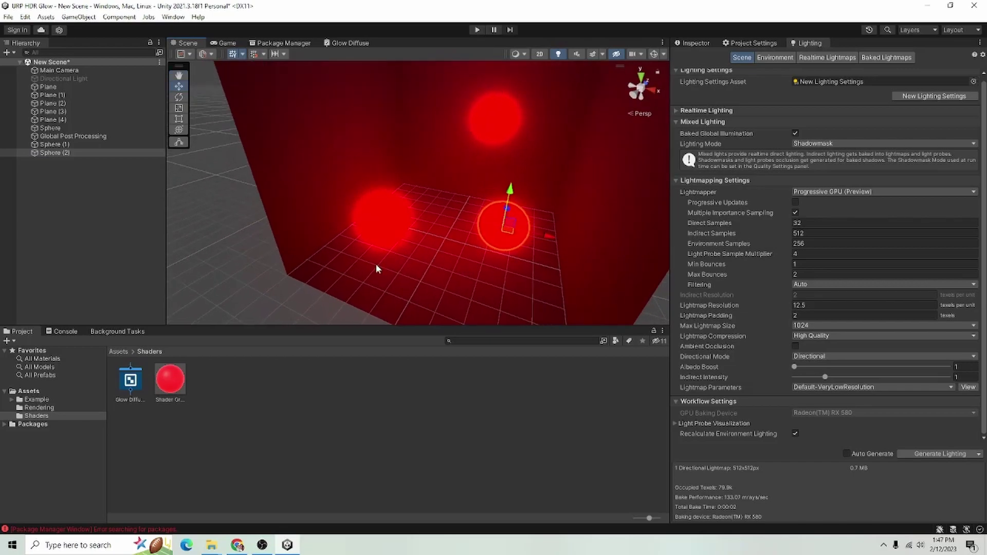
Step: Duplicate Glow Diffuse into cyan Glow Diffuse 2 and yellow Glow Diffuse 3; apply yellow to the top sphere
left_click(183, 391)
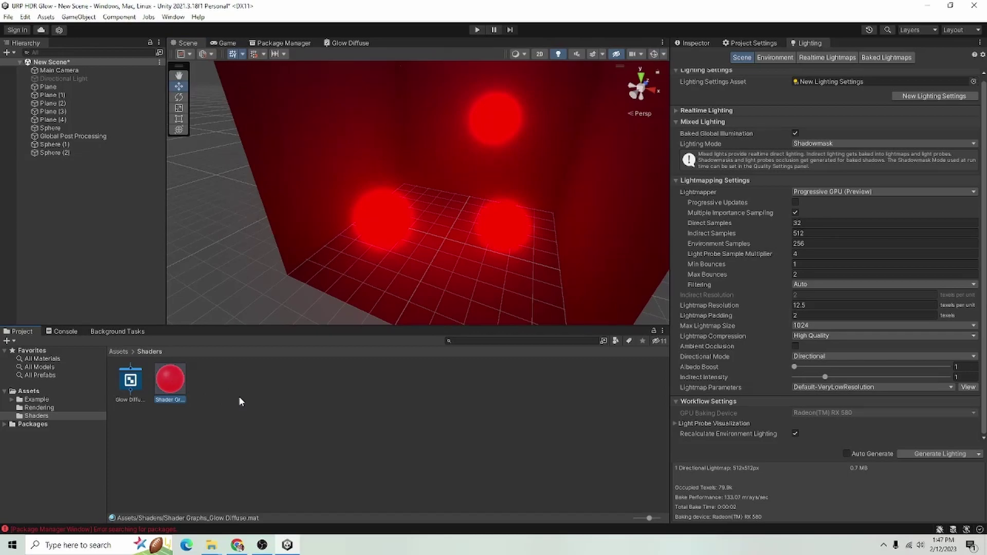
key("ctrl+d")
key("ctrl+d")
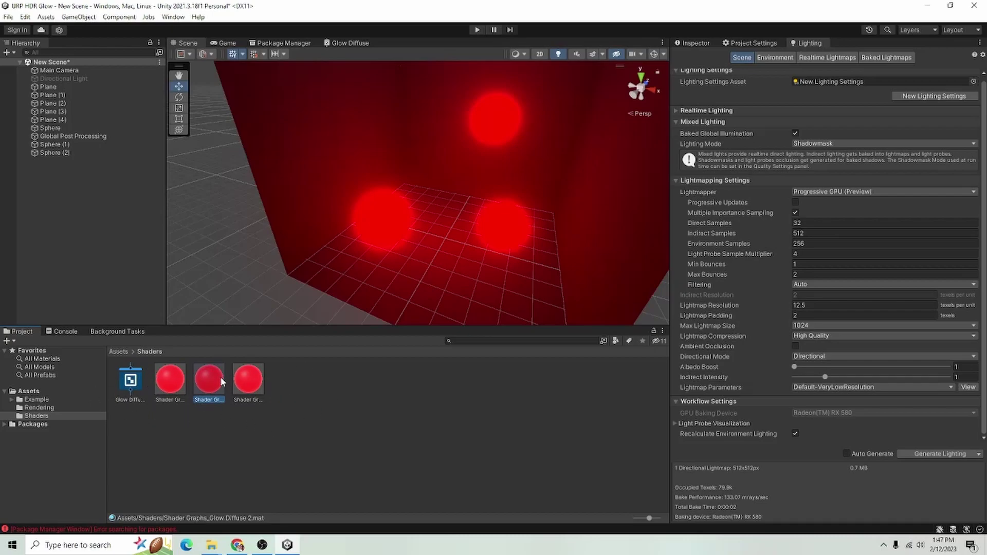
left_click(707, 41)
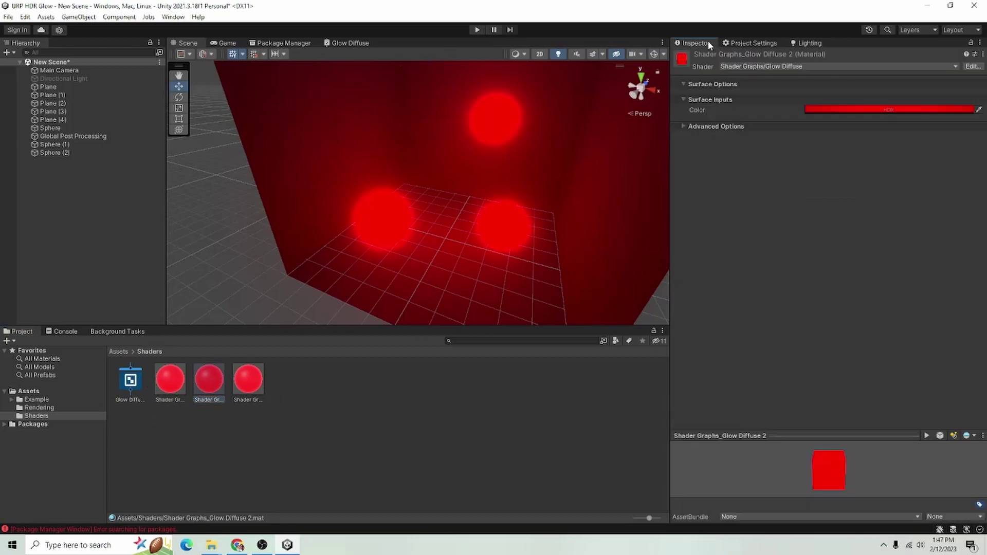
left_click(873, 109)
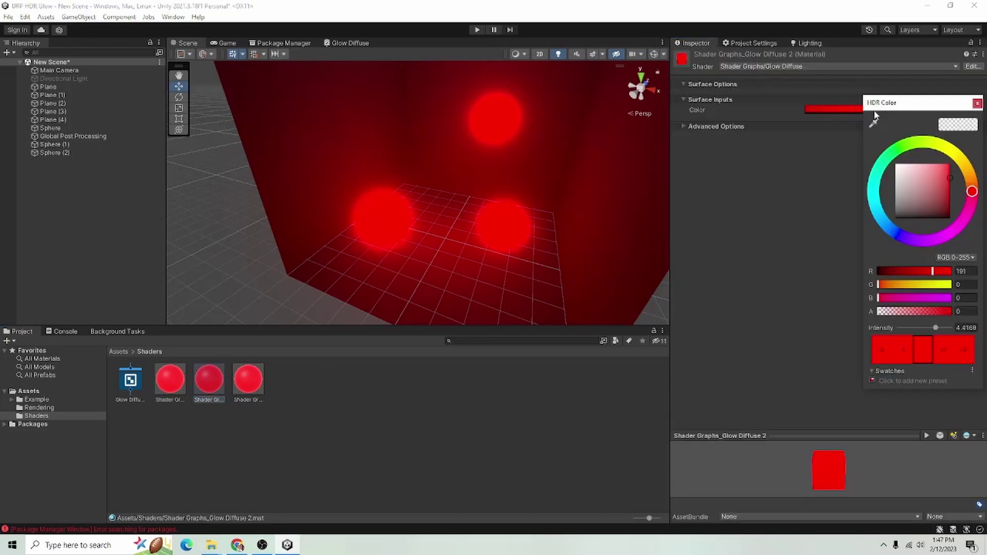
left_click(899, 237)
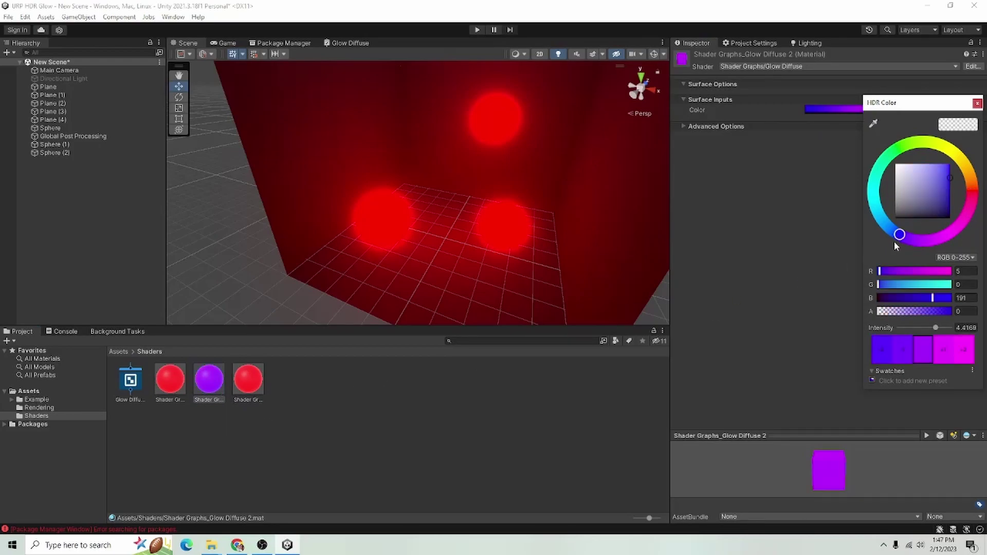
left_click_drag(894, 242, 874, 242)
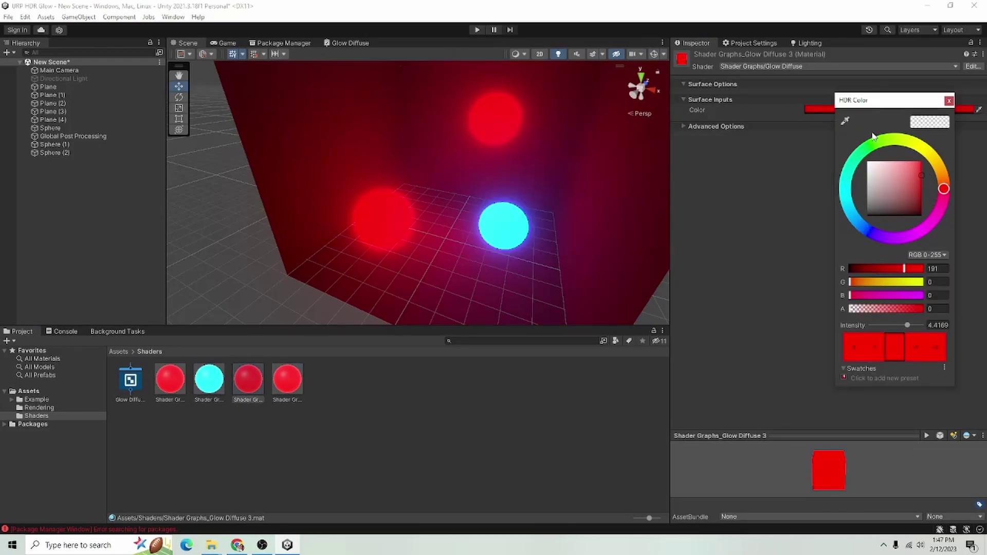
left_click(881, 144)
left_click_drag(257, 383, 520, 136)
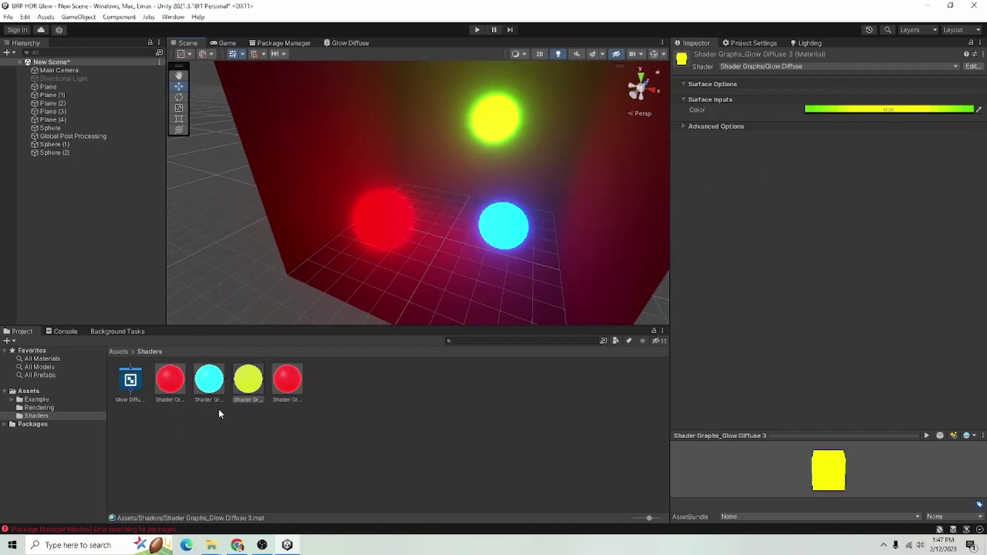
Step: Copy the cyan sphere, move it left and up, and give it the red glow material
left_click(60, 152)
key("ctrl+d")
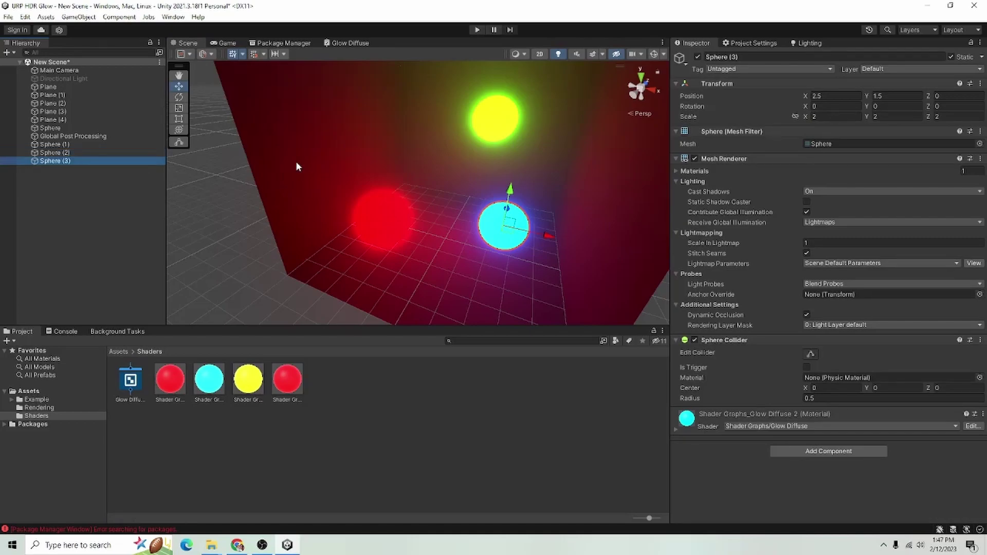
left_click_drag(540, 247, 456, 225)
left_click_drag(418, 173, 430, 93)
left_click_drag(383, 233, 319, 144, "alt")
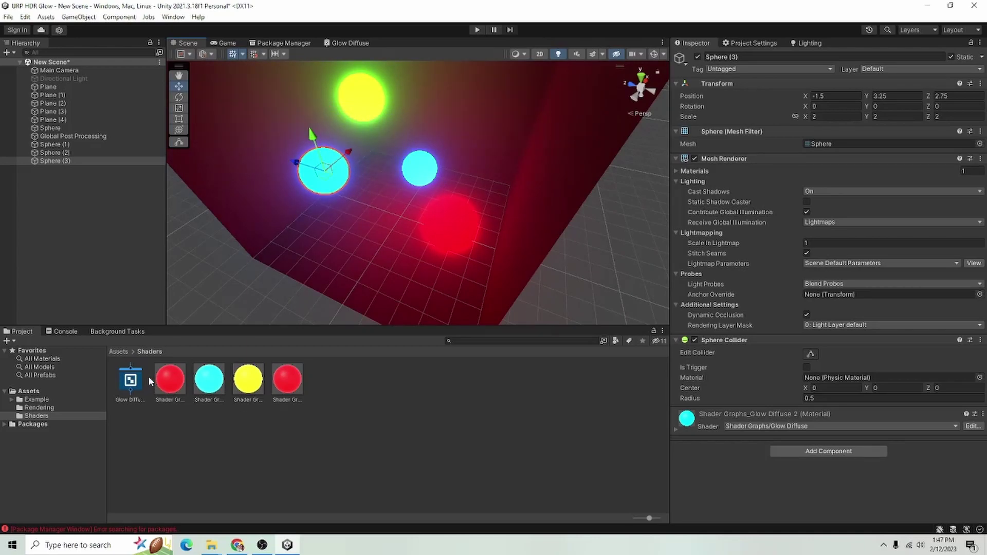
left_click_drag(169, 380, 346, 183)
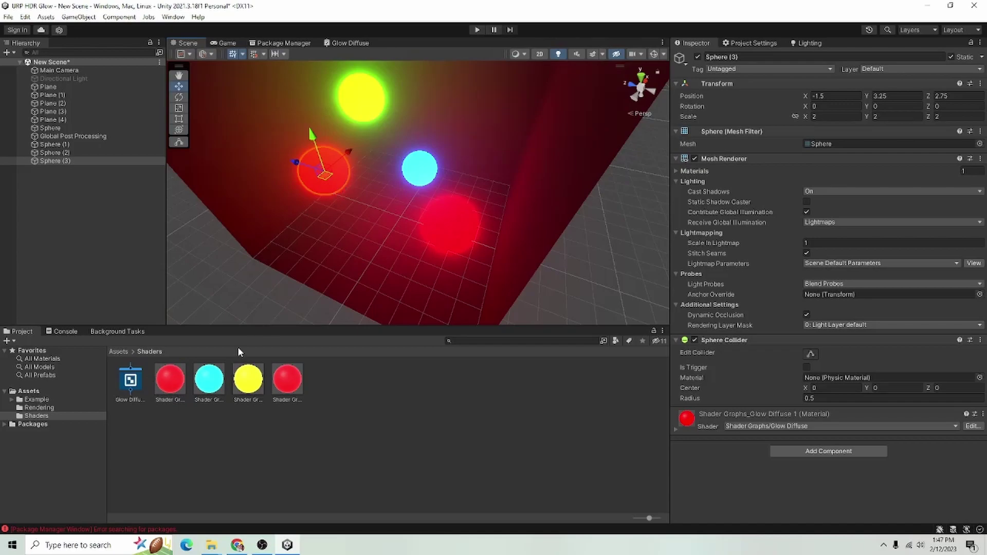
left_click(169, 380)
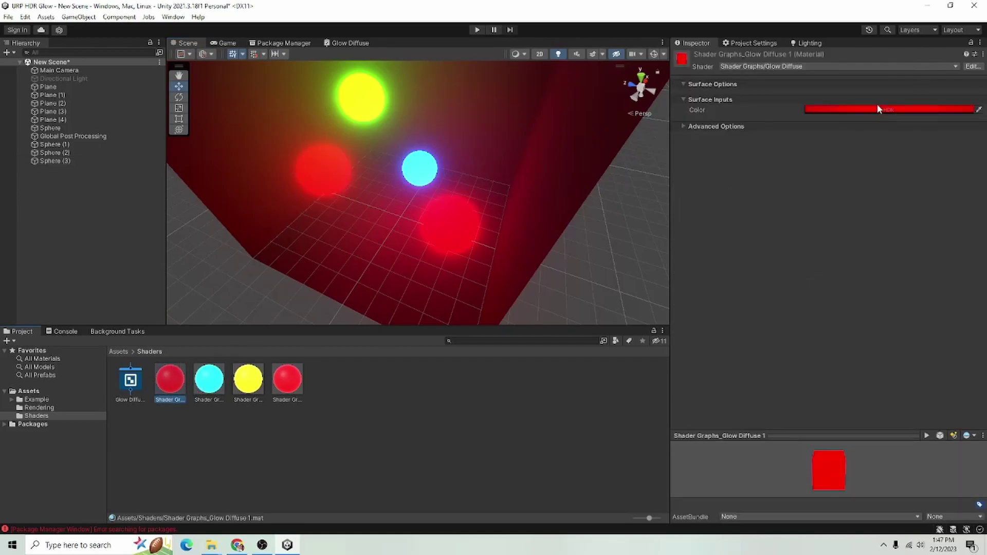
Step: Change Glow Diffuse 1's HDR colour to white
left_click(878, 110)
left_click_drag(926, 192, 834, 109)
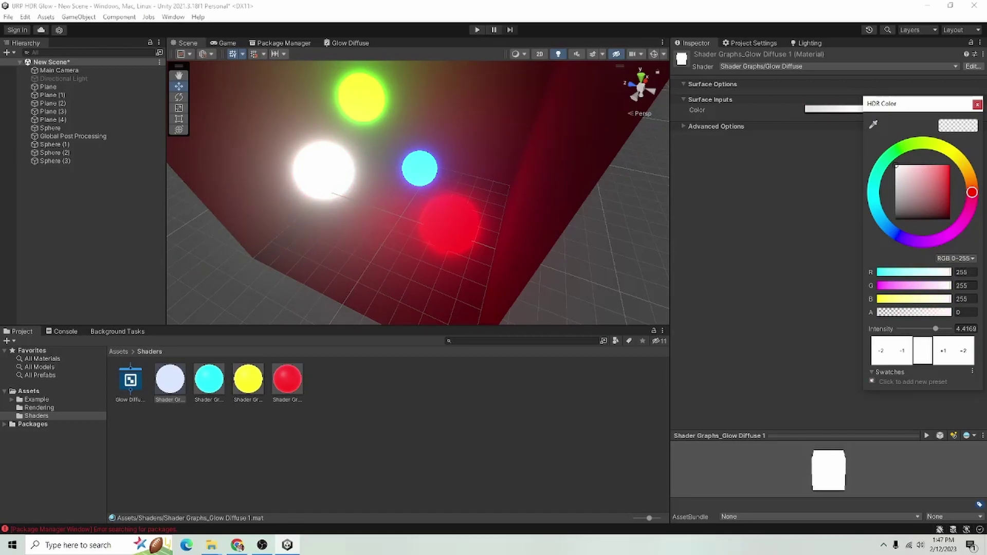
left_click(977, 105)
Step: Generate Lighting again and orbit around the box to inspect the coloured glows
left_click(803, 42)
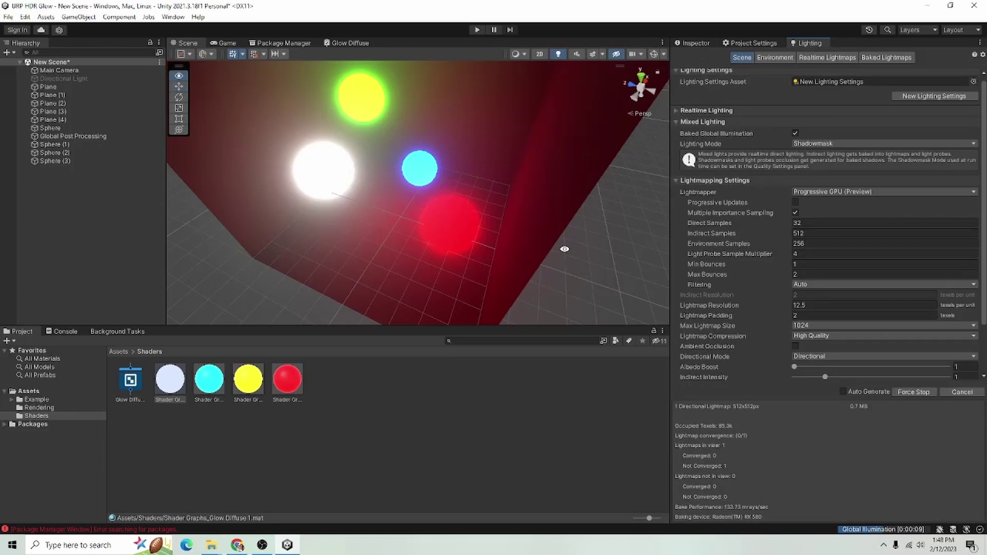
left_click_drag(566, 247, 458, 236, "alt")
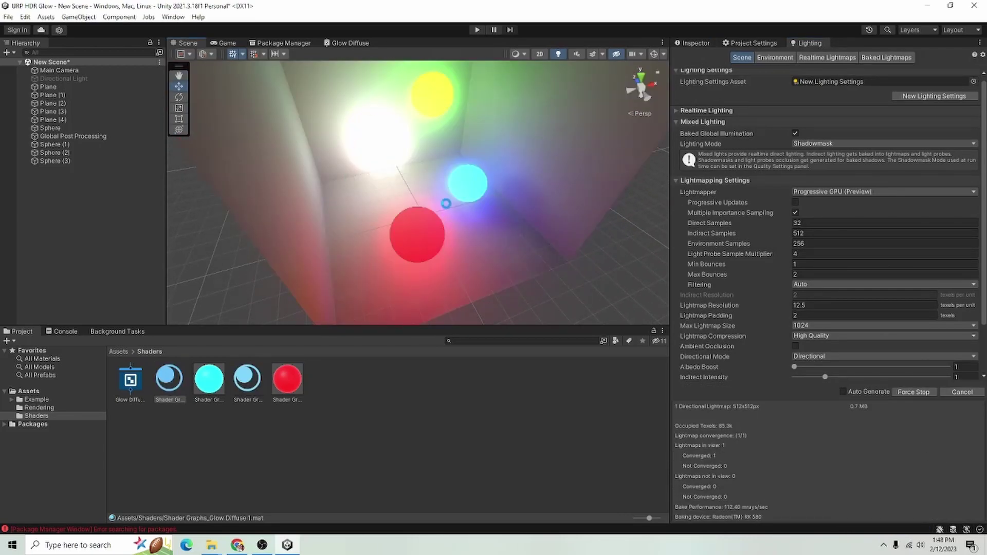
left_click_drag(445, 202, 488, 170, "alt")
left_click_drag(643, 201, 514, 154, "alt")
left_click_drag(592, 155, 646, 223, "alt")
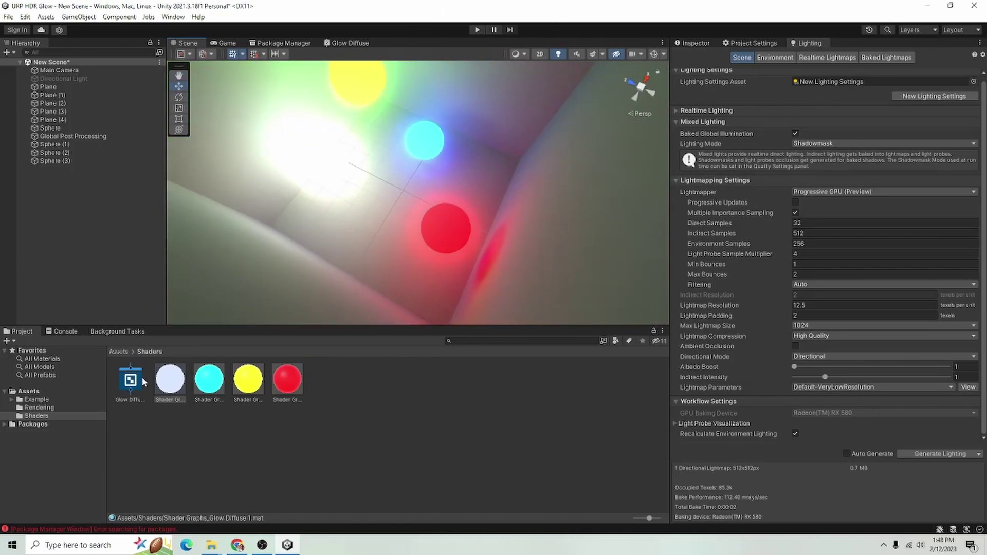
Step: Try lower intensities for the white glow's HDR colour, settling back at about 3.83
left_click(694, 43)
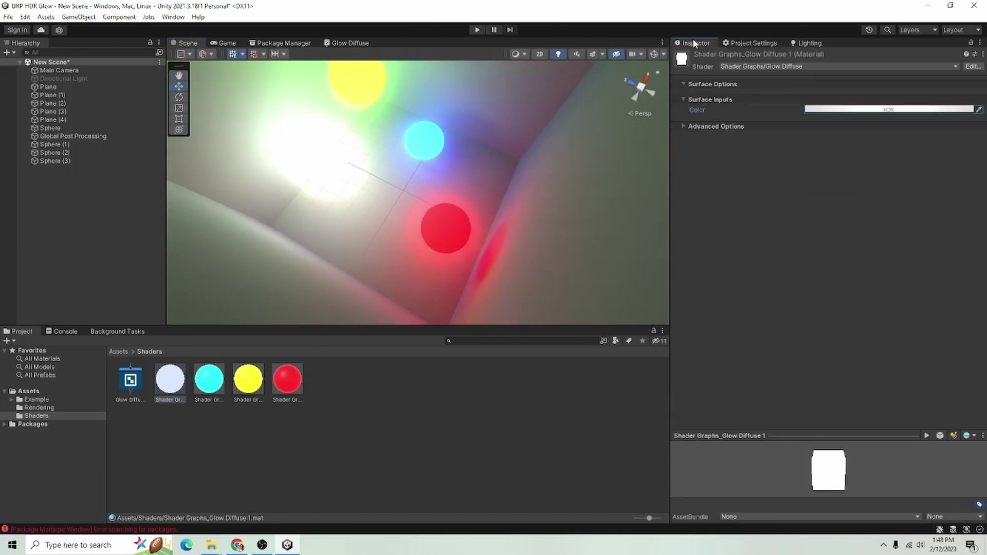
left_click(840, 112)
left_click(878, 349)
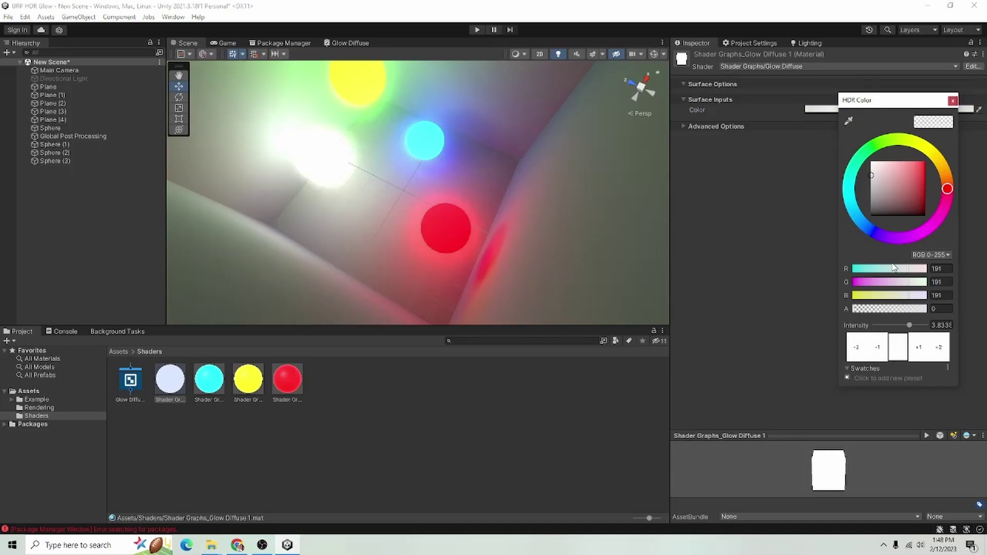
left_click(952, 101)
left_click(924, 110)
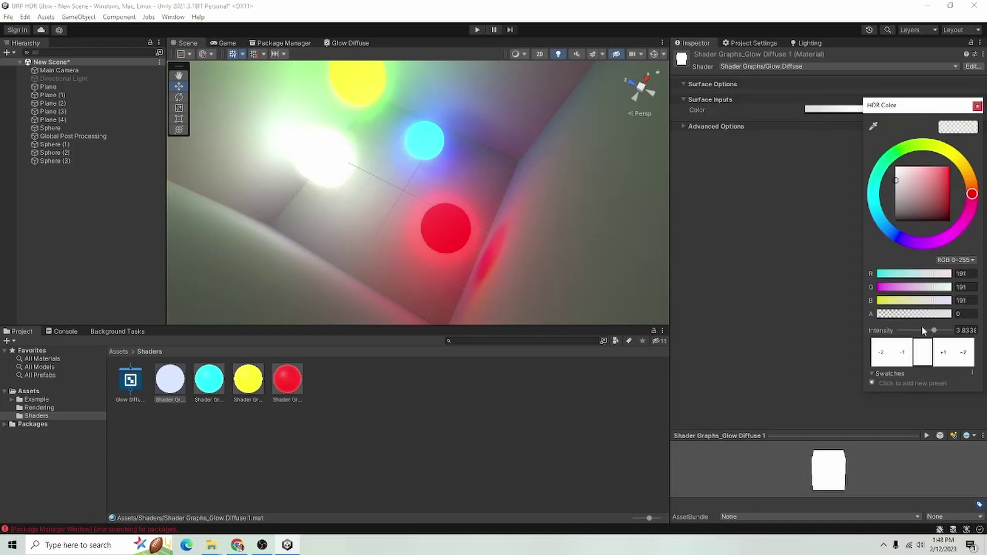
left_click(902, 353)
left_click(881, 353)
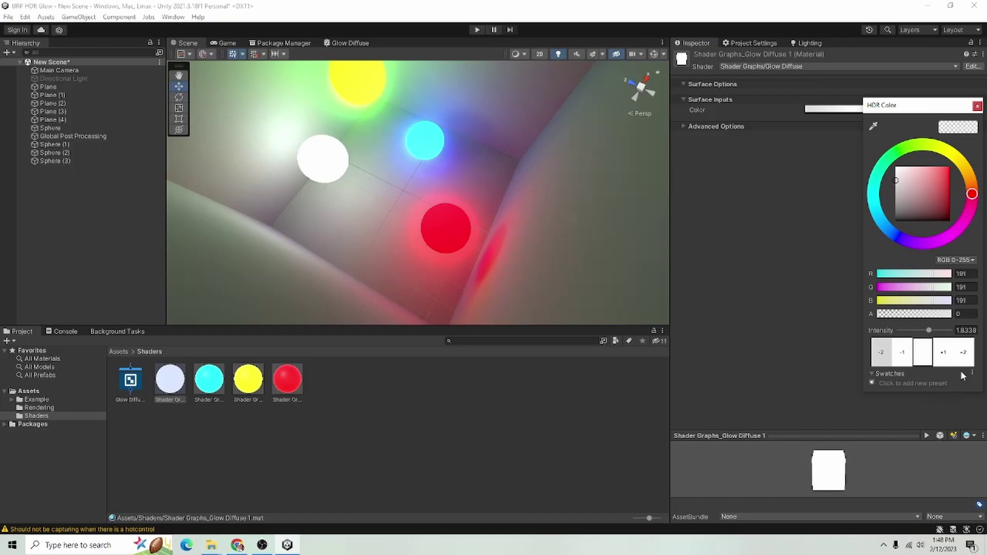
left_click(943, 353)
left_click(949, 353)
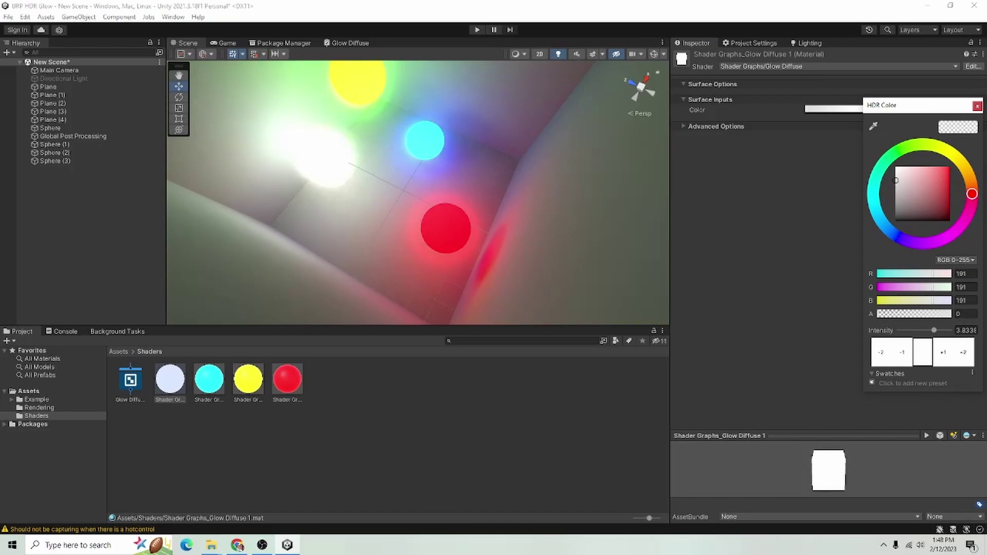
left_click(977, 107)
Step: Rebake the scene lighting with Generate Lighting and view the box
left_click(796, 43)
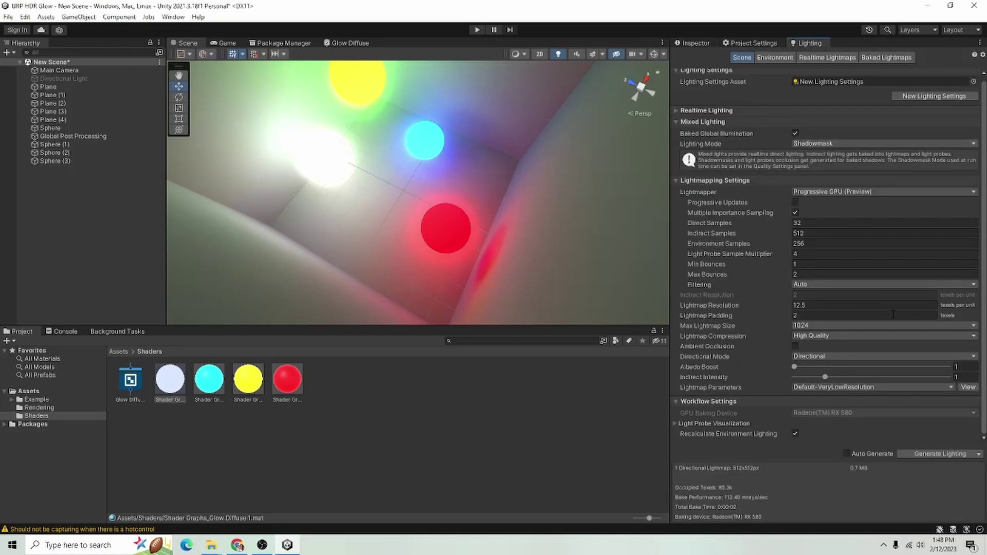
left_click(933, 455)
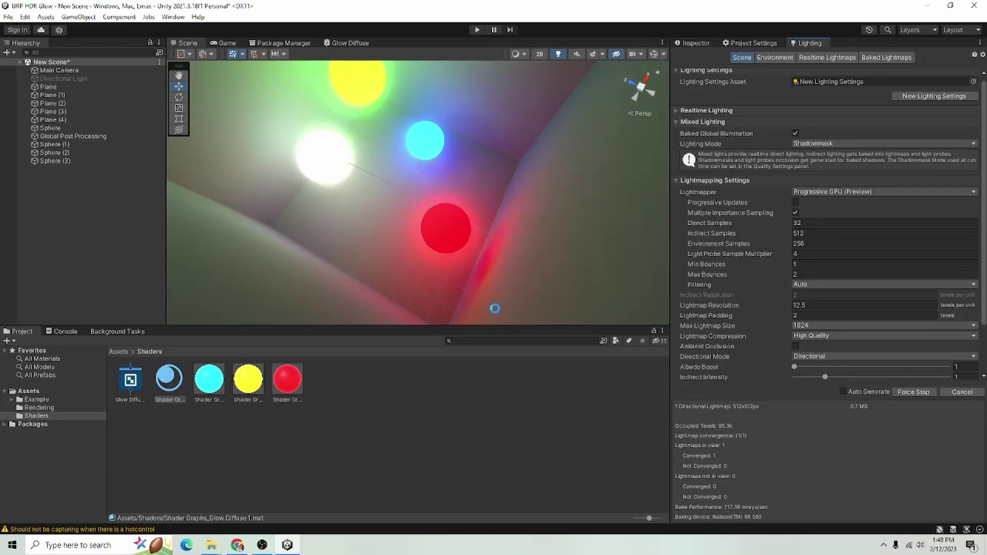
left_click_drag(493, 310, 566, 175, "alt")
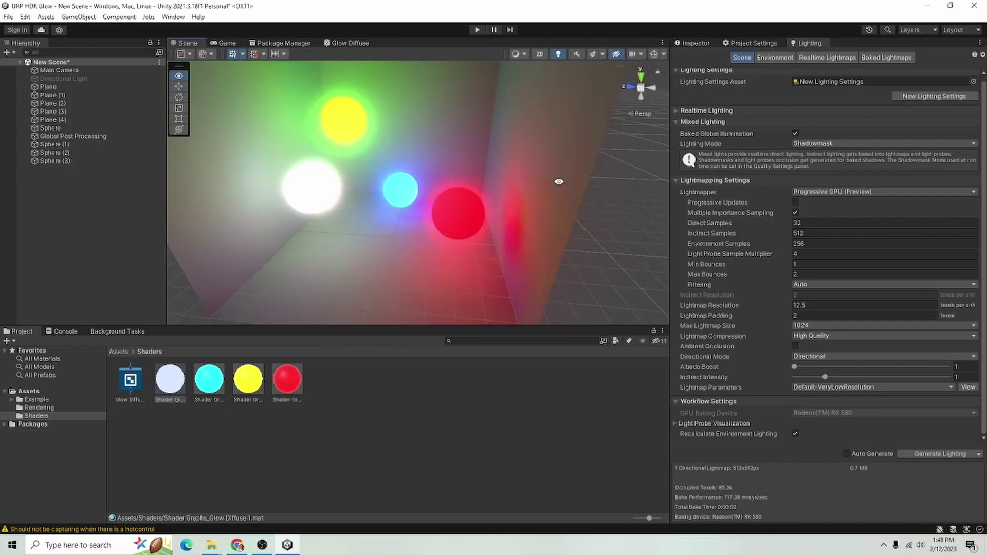
Step: Deactivate the white Sphere (3) in the Inspector
left_click(55, 160)
left_click(692, 44)
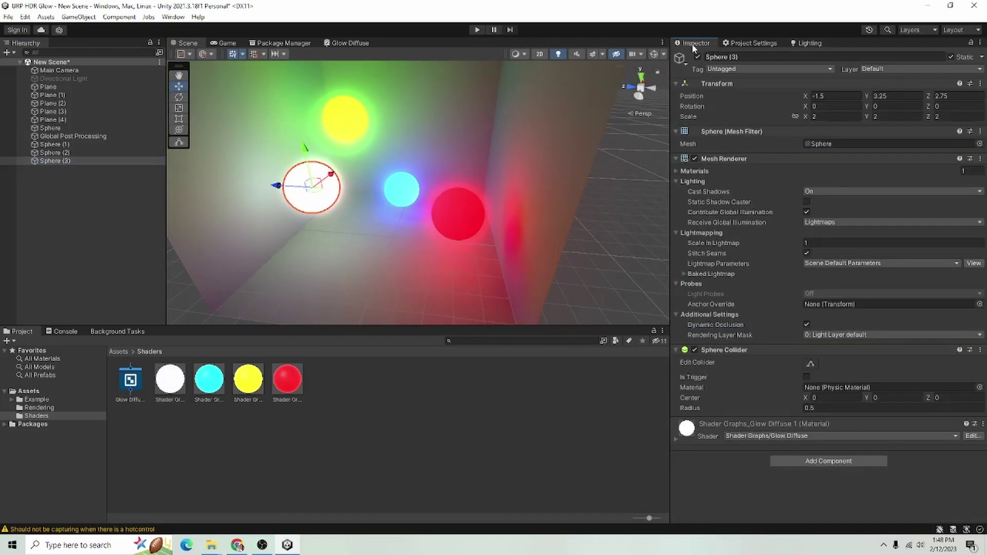
left_click(697, 57)
Step: Rebake the lighting and orbit around the red, cyan and yellow glowing spheres
left_click(808, 43)
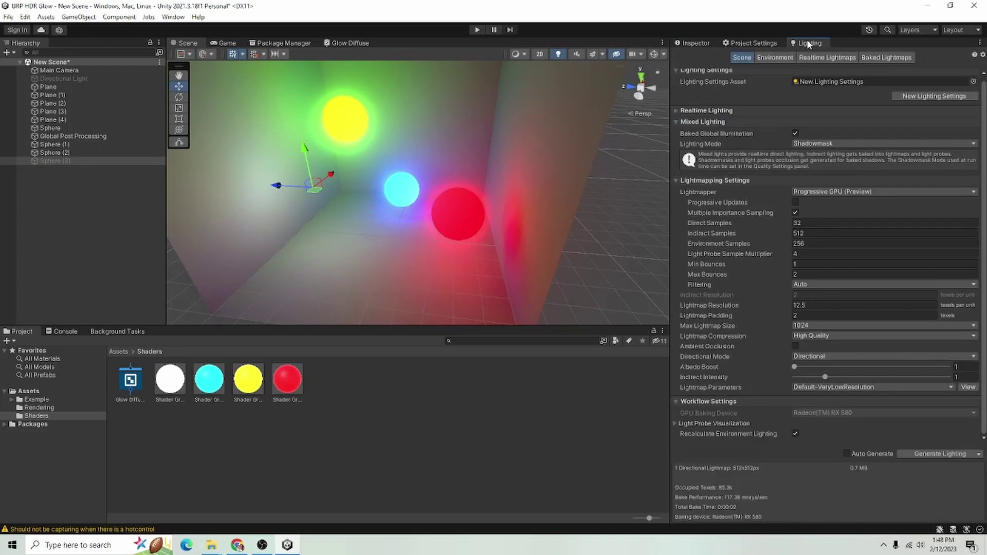
left_click(928, 454)
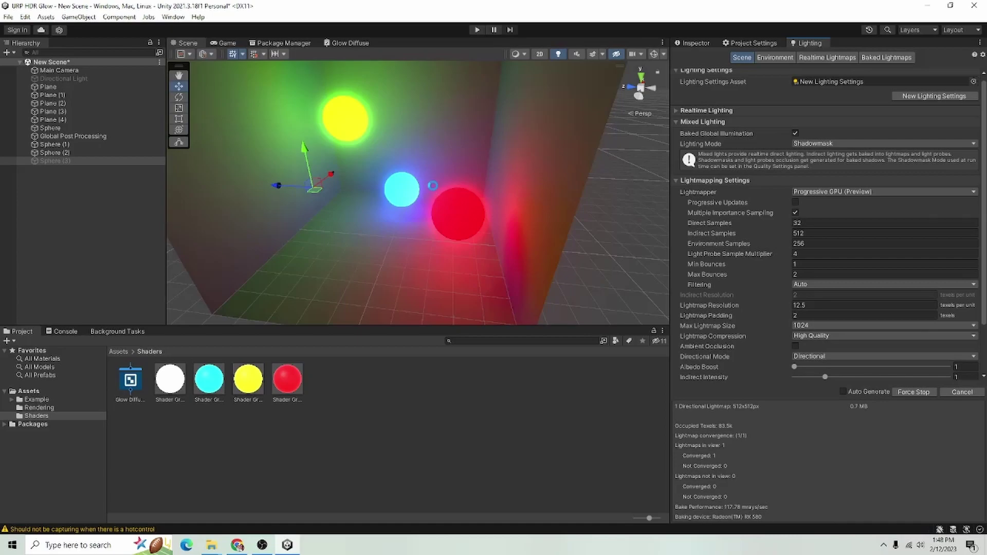
left_click_drag(461, 195, 276, 187, "alt")
left_click_drag(531, 169, 452, 185, "alt")
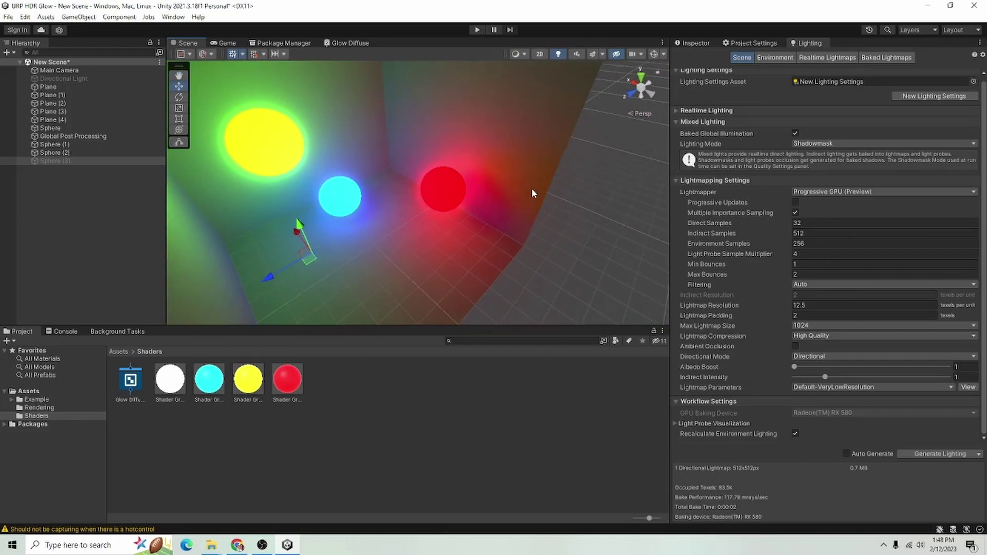
left_click_drag(532, 188, 534, 229, "alt")
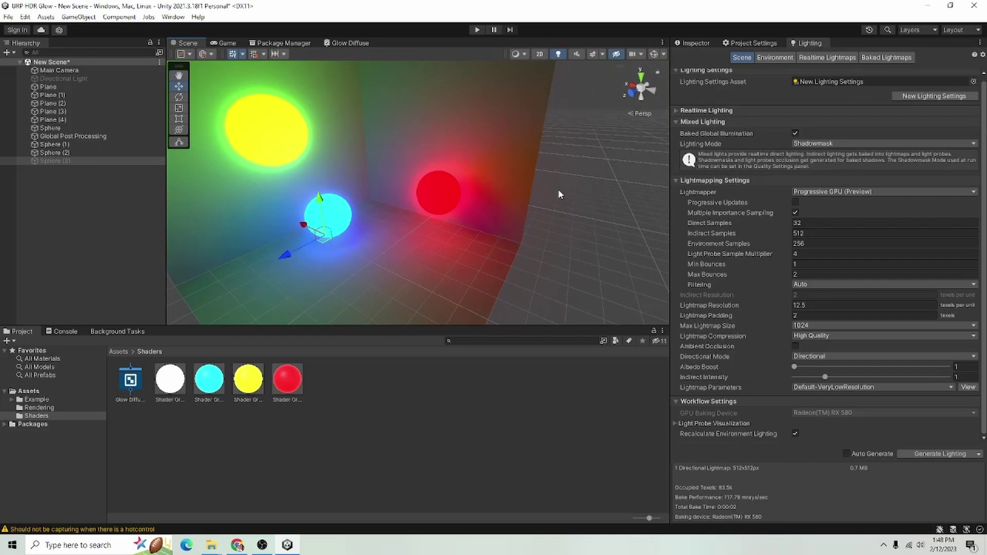
middle_click_drag(558, 189, 500, 245)
left_click_drag(500, 245, 416, 317, "alt")
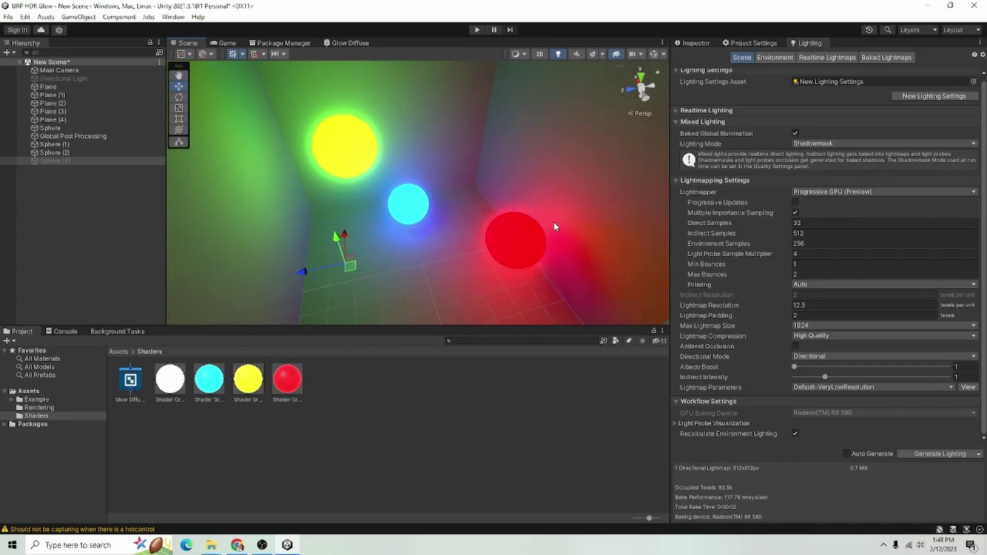